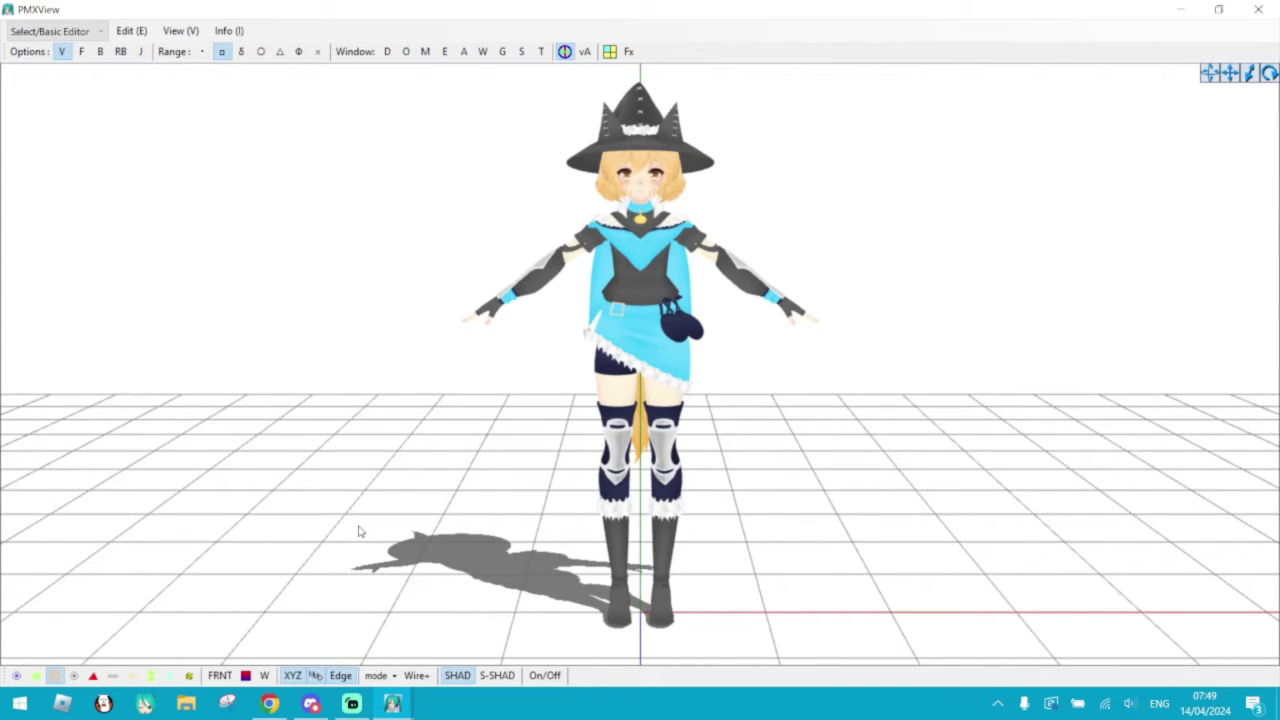
# - Open the PMX editor window for the Ramu model and examine its morph list, including blink R and blink L
pyautogui.moveTo(395, 703)
pyautogui.click(340, 610)
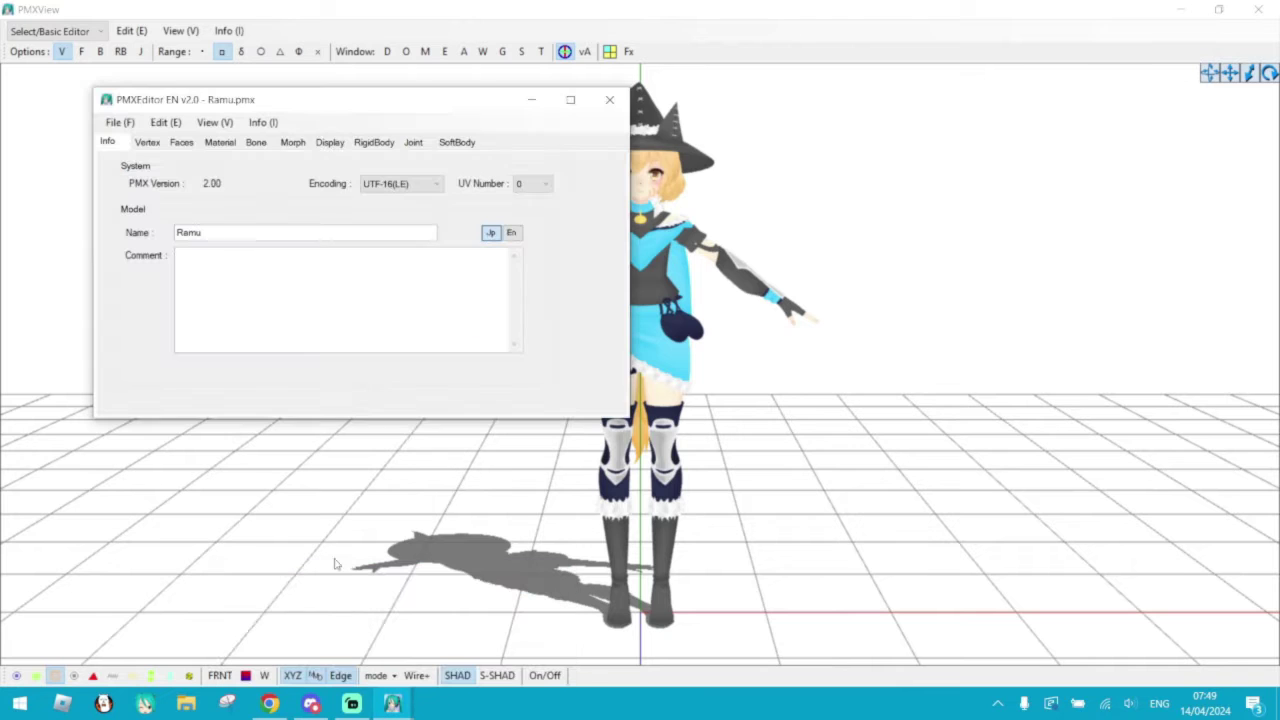
pyautogui.click(303, 144)
pyautogui.moveTo(229, 225)
pyautogui.mouseDown()
pyautogui.moveTo(228, 355)
pyautogui.moveTo(230, 200)
pyautogui.mouseUp()
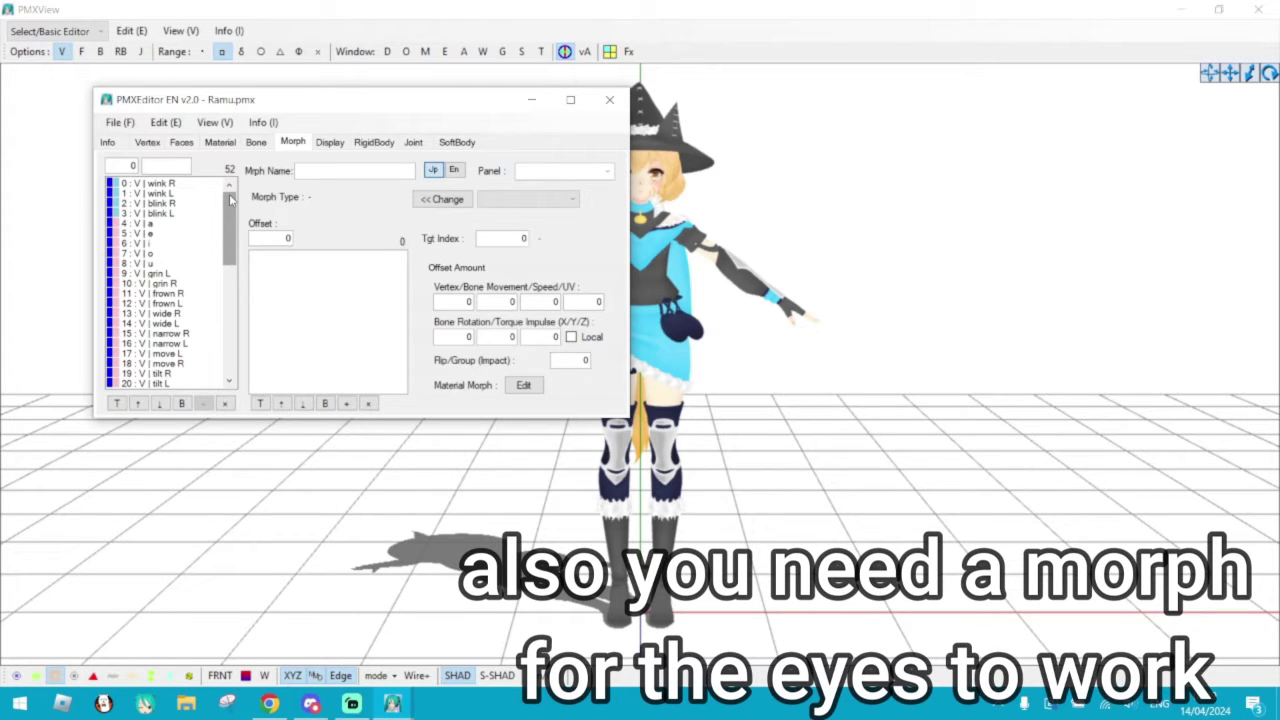
pyautogui.click(330, 142)
pyautogui.click(378, 143)
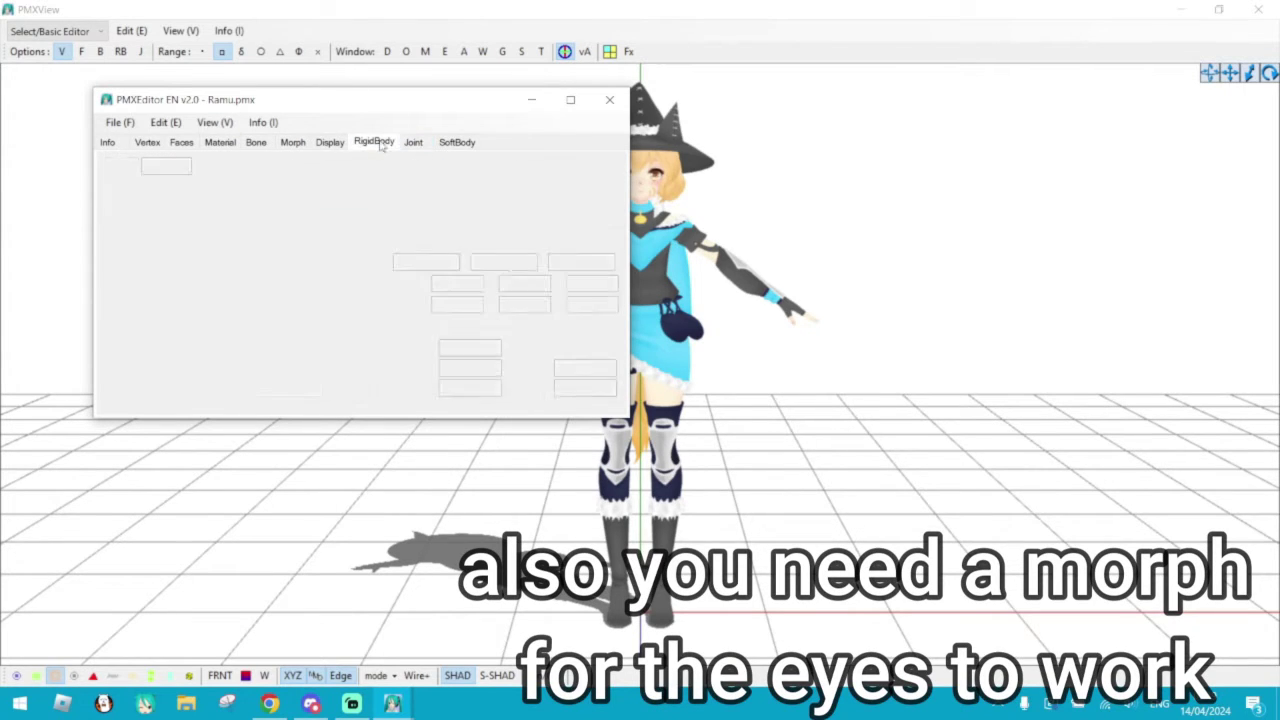
pyautogui.click(293, 142)
pyautogui.click(181, 203)
pyautogui.click(181, 213)
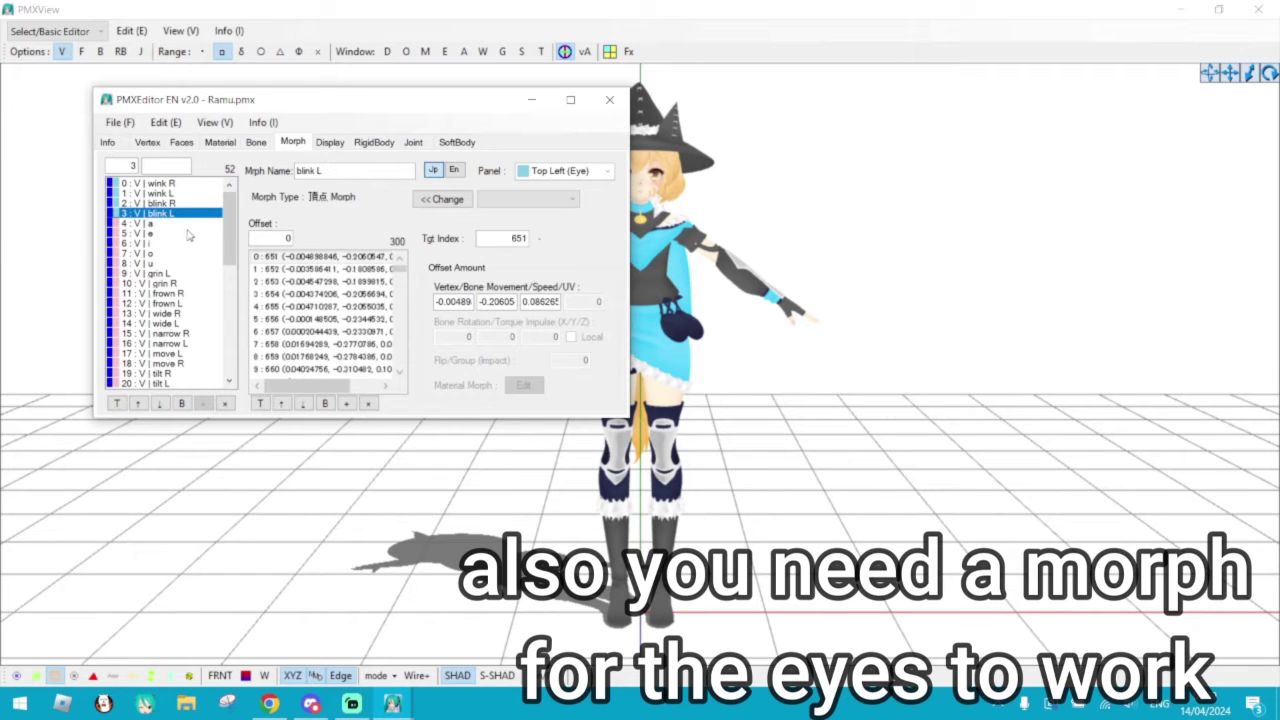
pyautogui.moveTo(228, 228); pyautogui.dragTo(246, 204)
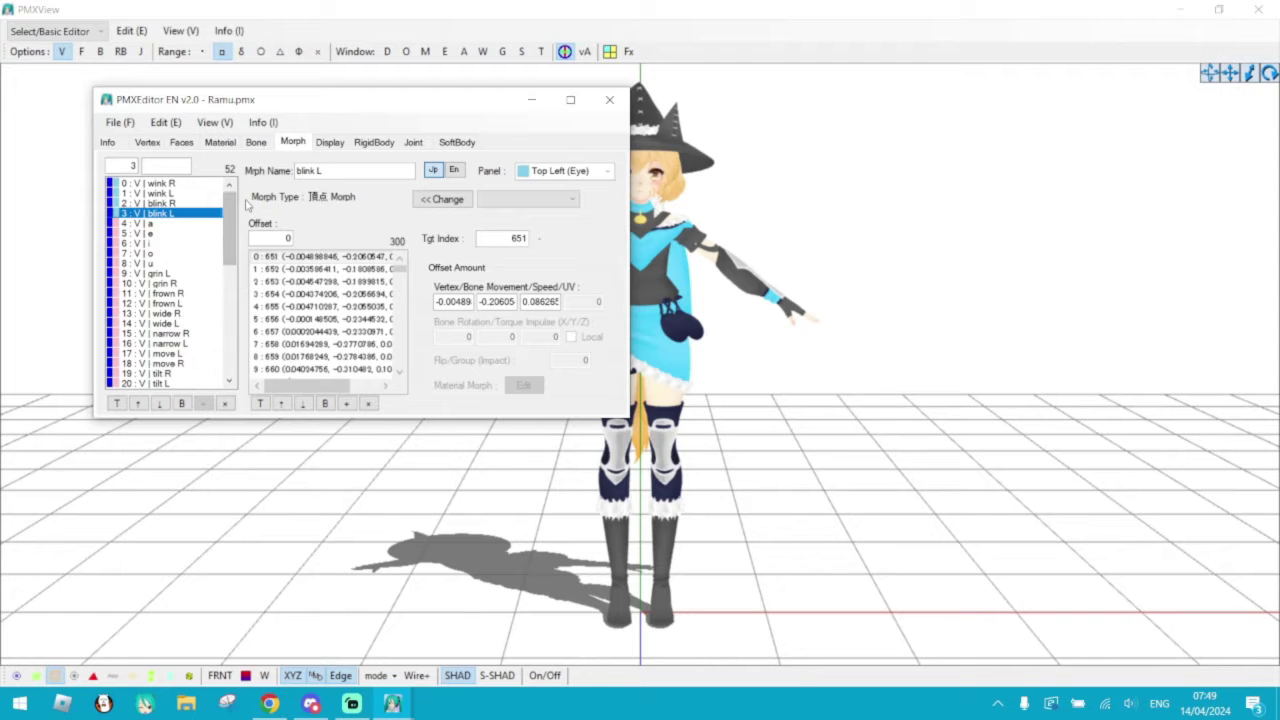
pyautogui.click(610, 100)
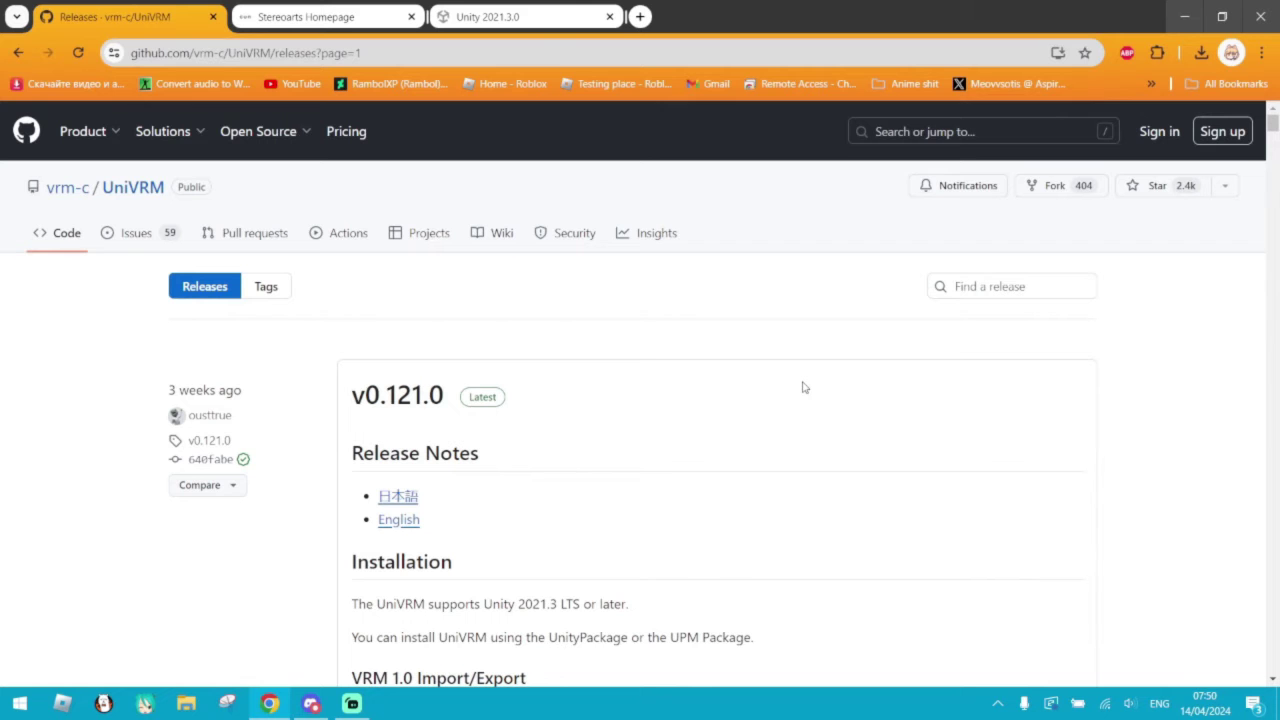
# - Download UniVRM-0.121.0_640f.unitypackage from the VRM 0.x Import/Export section of the UniVRM releases page in Chrome
pyautogui.scroll(-3, 803, 387)
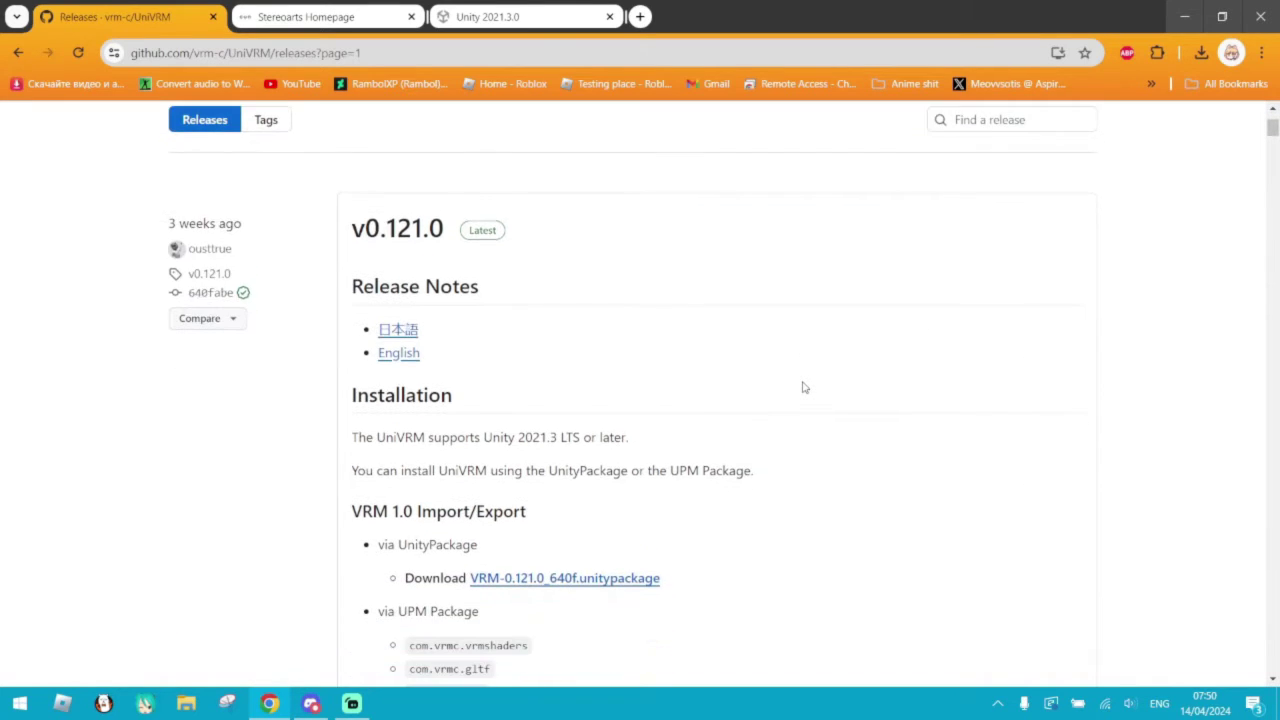
pyautogui.scroll(-1, 803, 387)
pyautogui.scroll(5, 345, 478)
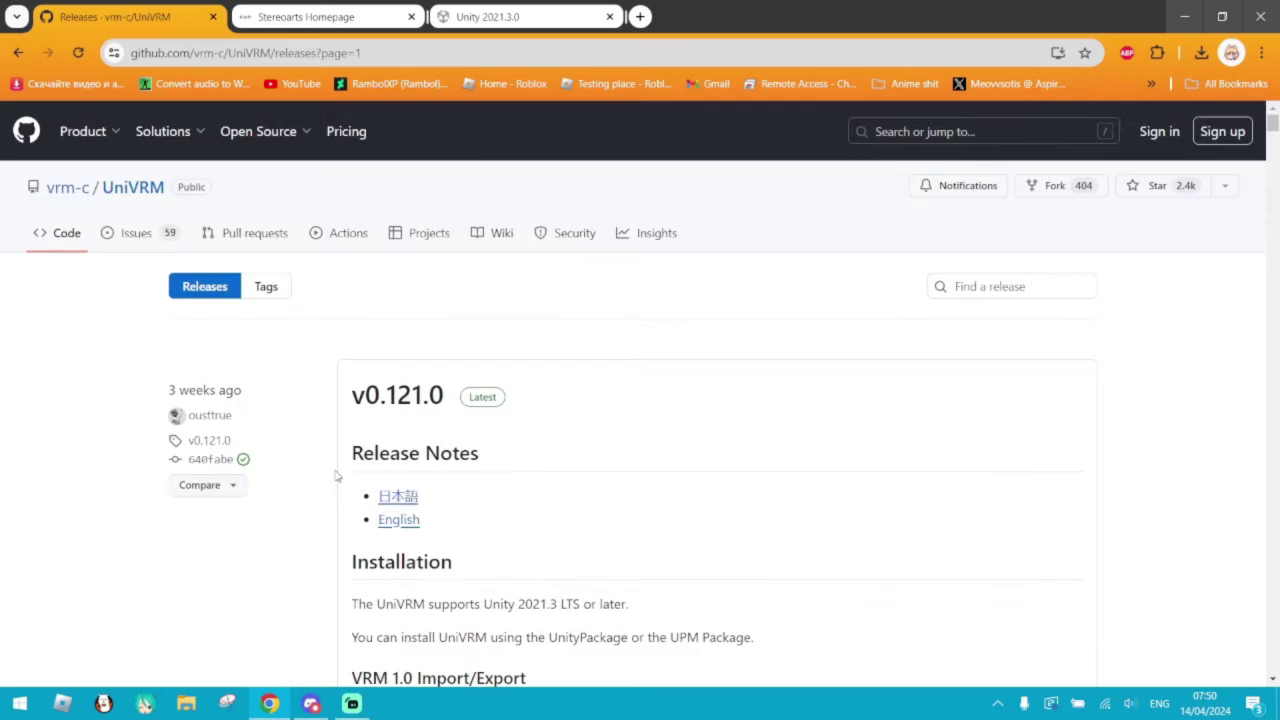
pyautogui.scroll(-5, 337, 474)
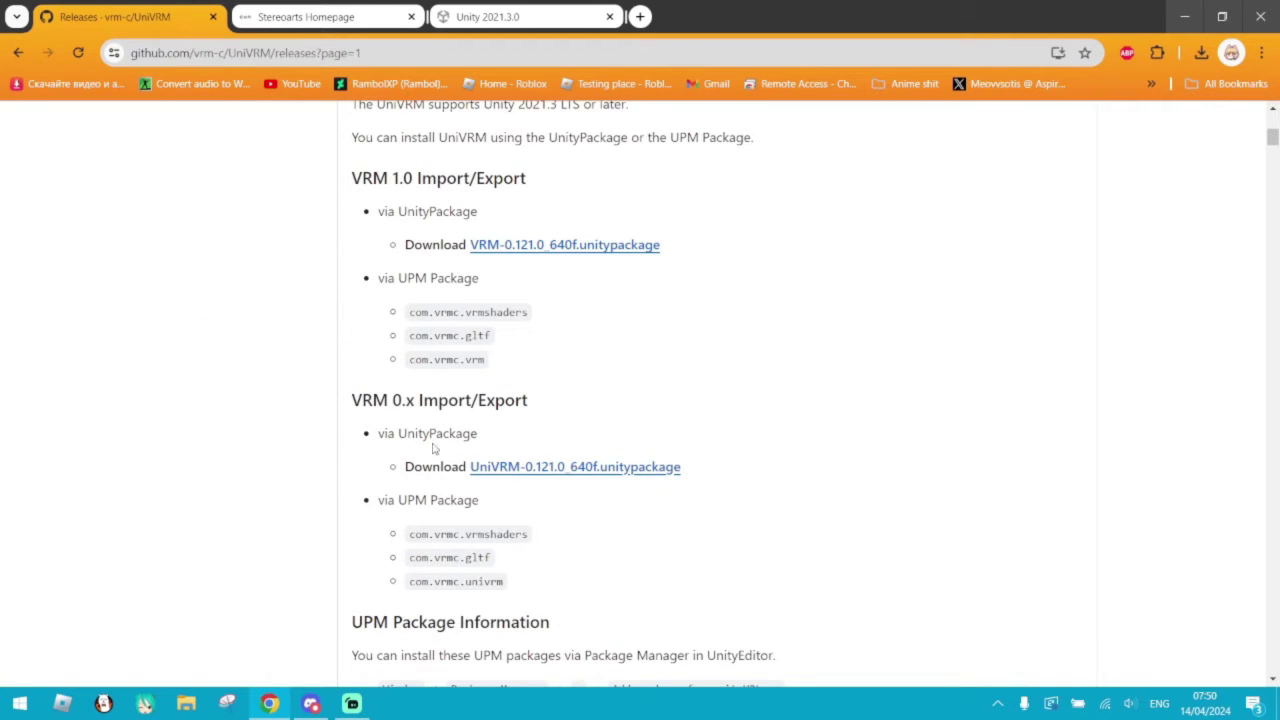
pyautogui.moveTo(352, 401); pyautogui.dragTo(409, 402)
pyautogui.click(424, 401)
pyautogui.scroll(1, 427, 401)
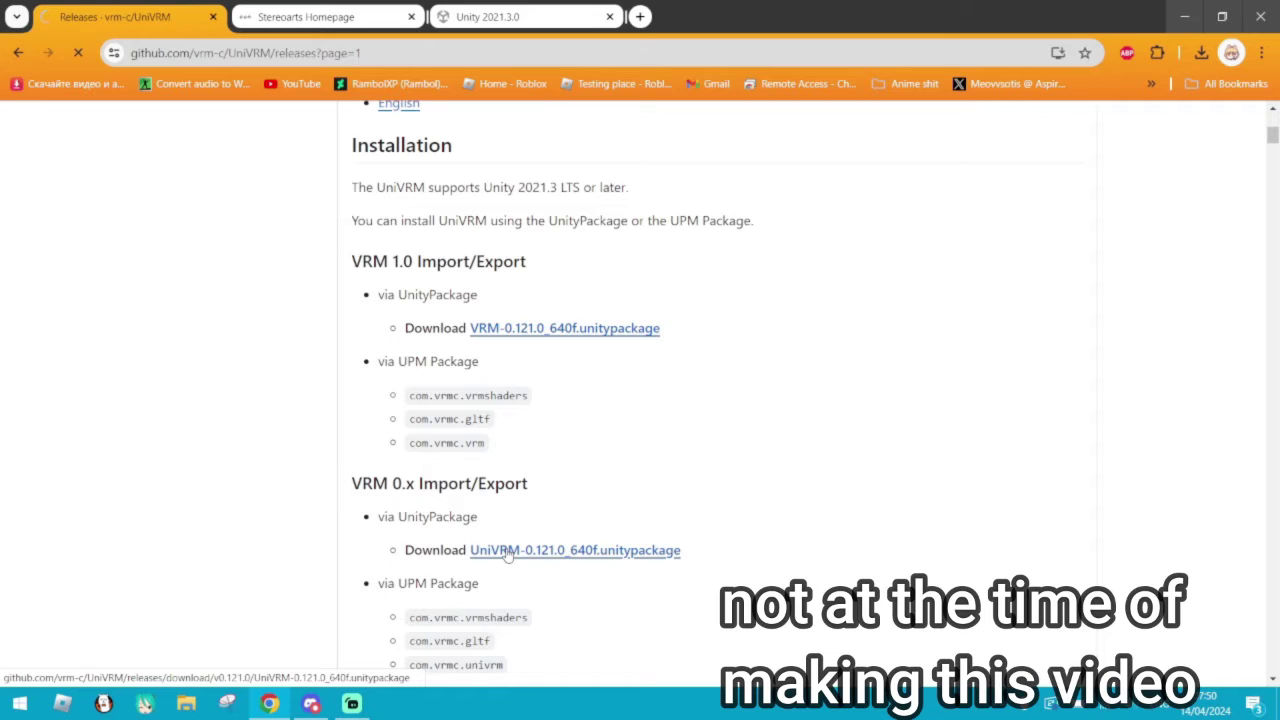
# - Locate the MMD4Mecanim (Beta) section and its MMD4Mecanim_Beta_20200105.zip download link on the Stereoarts homepage
pyautogui.hotkey('ctrl', 'Tab')
pyautogui.scroll(7, 339, 509)
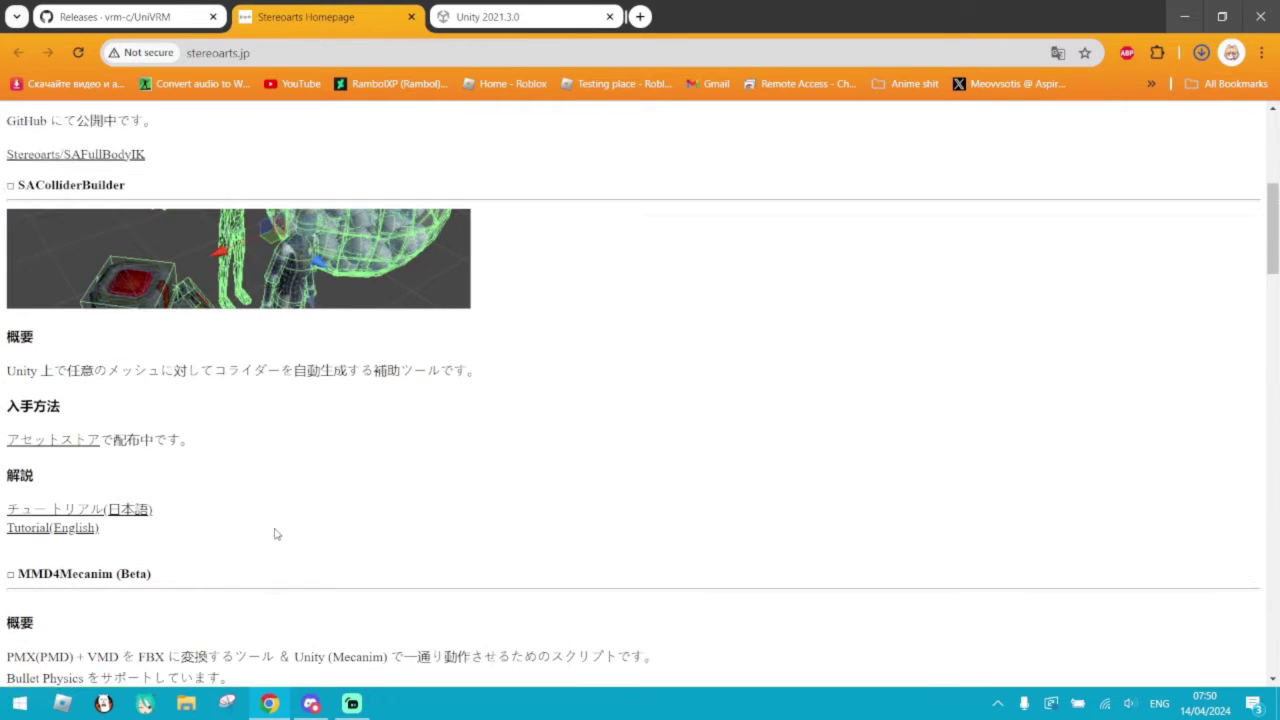
pyautogui.scroll(-7, 79, 400)
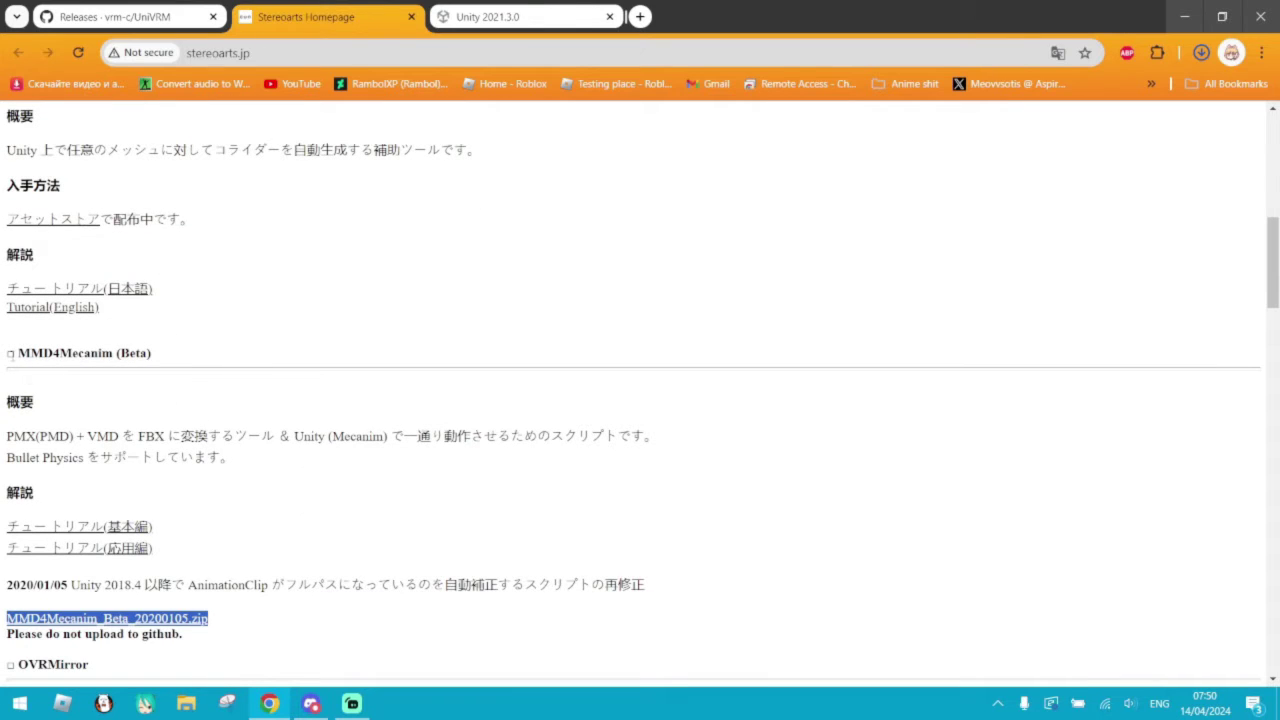
pyautogui.moveTo(15, 352); pyautogui.dragTo(124, 352)
pyautogui.click(174, 367)
pyautogui.moveTo(222, 622); pyautogui.dragTo(42, 626)
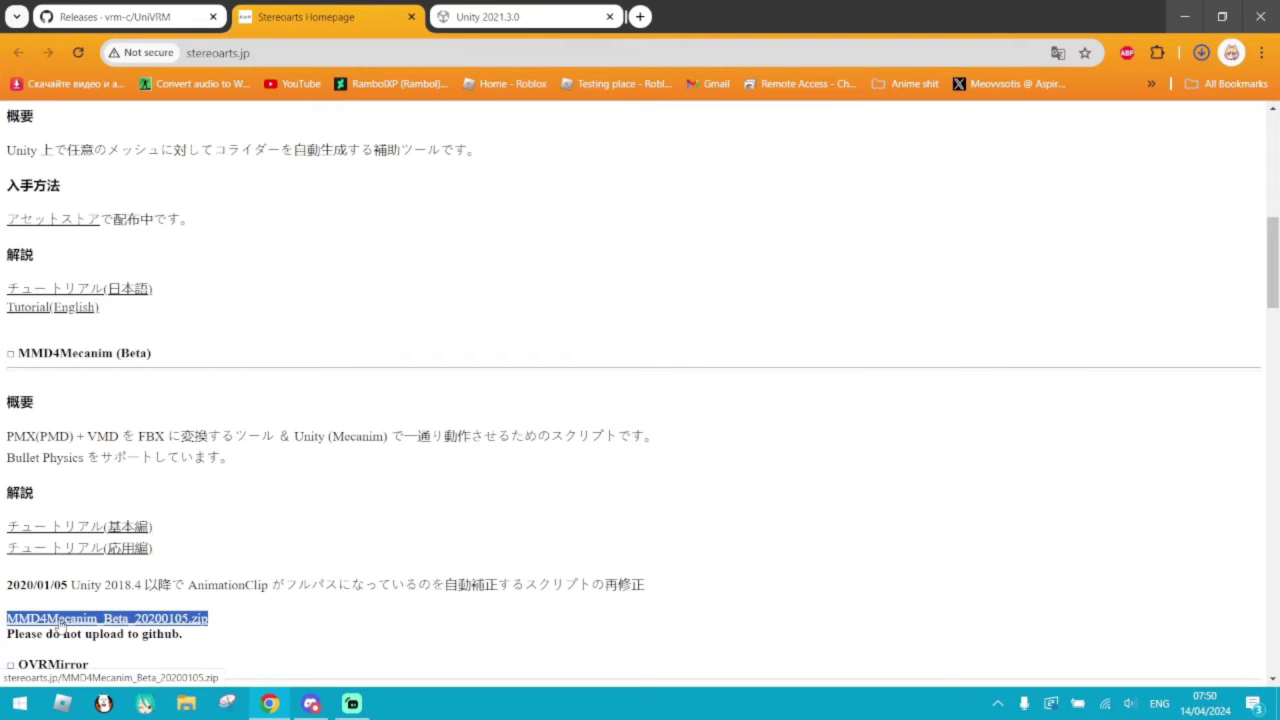
pyautogui.click(234, 629)
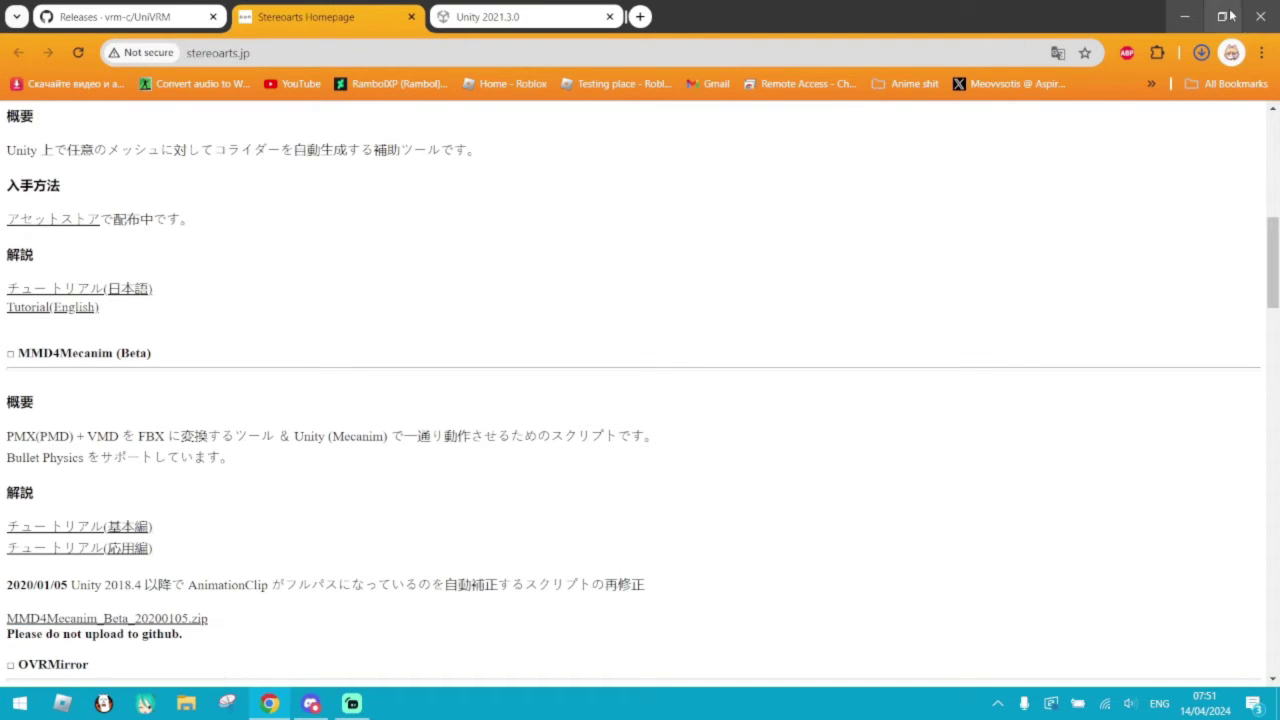
# - Launch Unity 2021.3.0f1 from the desktop and check the version number on the Unity 2021.3.0 release page
pyautogui.click(1184, 17)
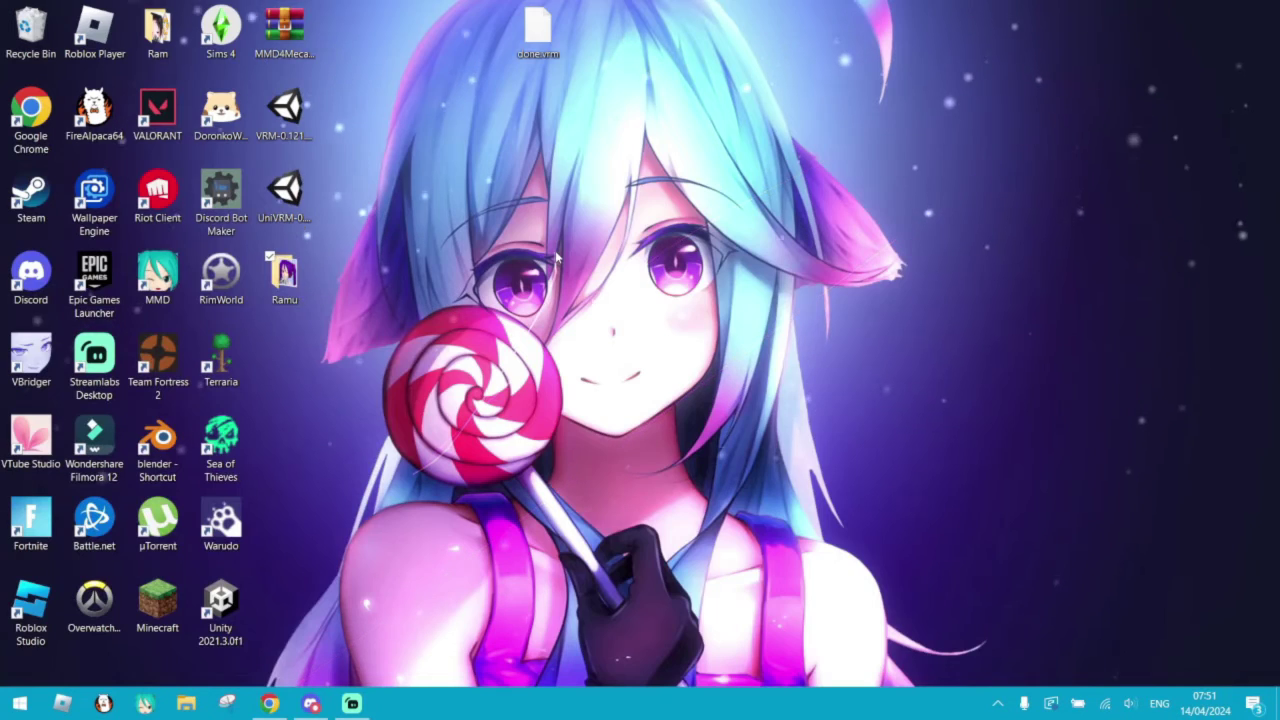
pyautogui.click(221, 605)
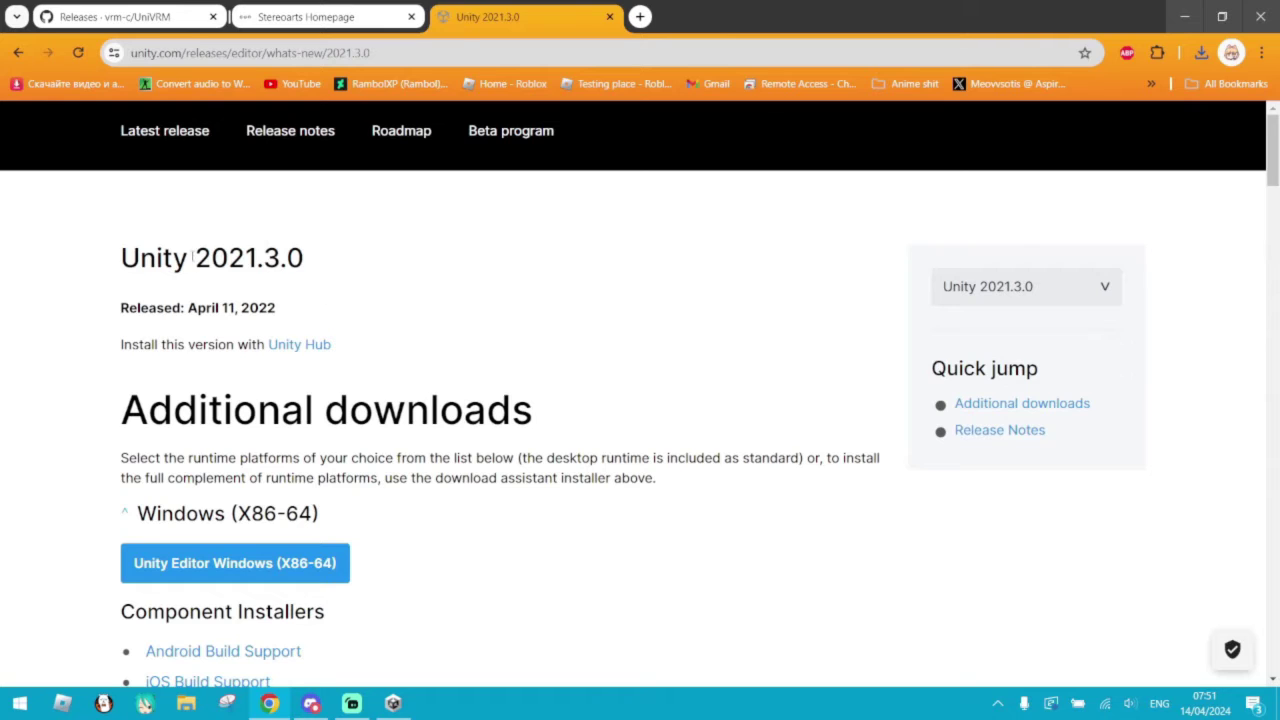
pyautogui.moveTo(192, 257); pyautogui.dragTo(264, 258)
pyautogui.click(431, 304)
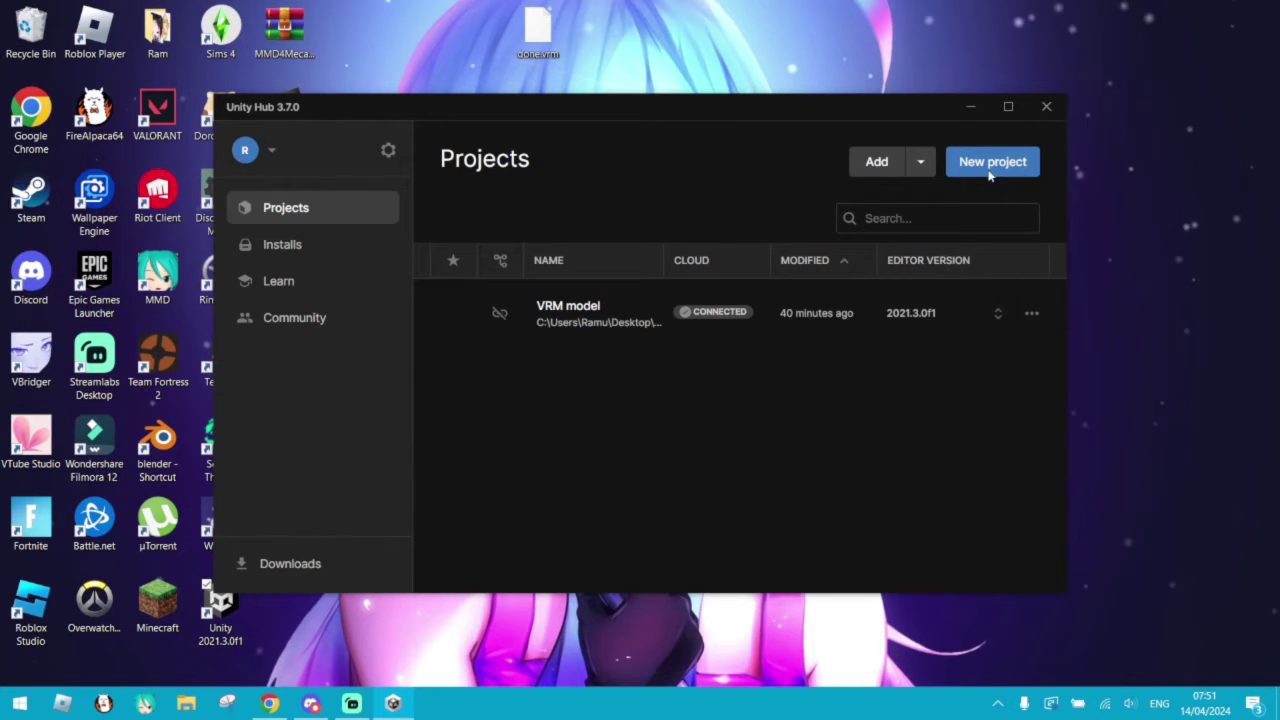
# - Start a new Unity Hub project named VRM Tutorial with the 3D (Built-in) template
pyautogui.click(985, 164)
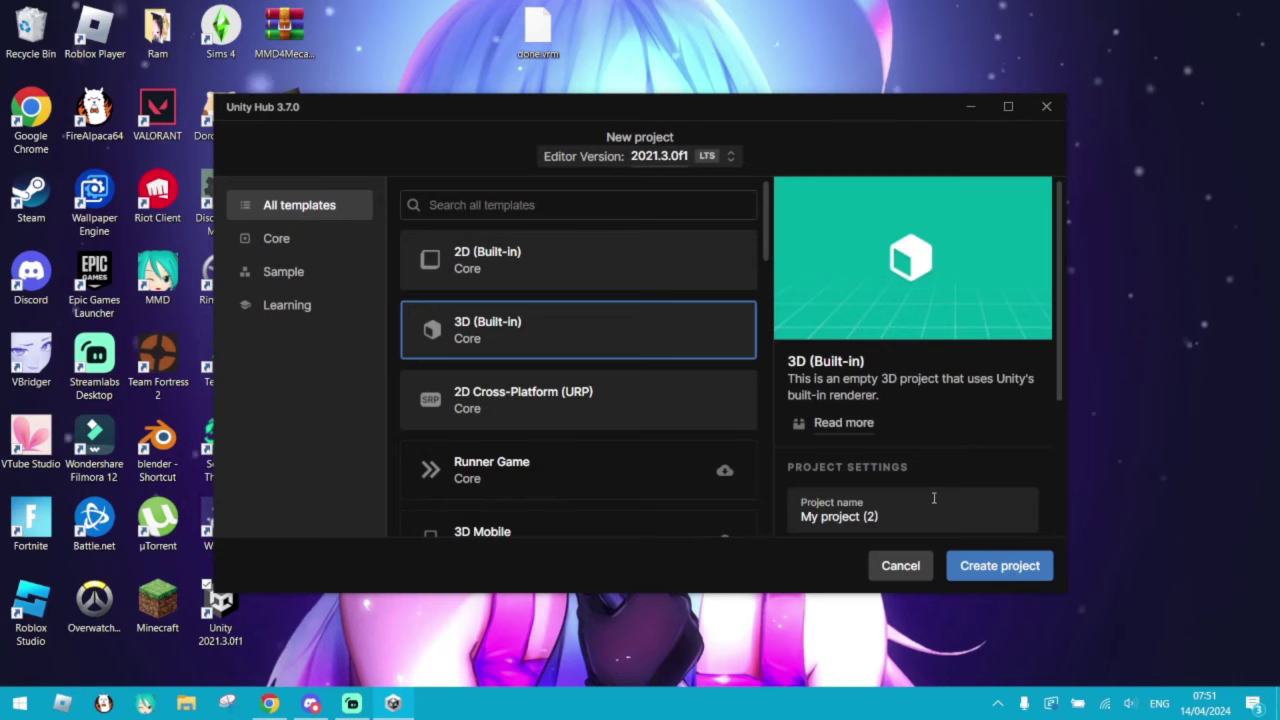
pyautogui.click(1010, 512)
pyautogui.hotkey('ctrl', 'a')
pyautogui.write('VRM Tutorial')
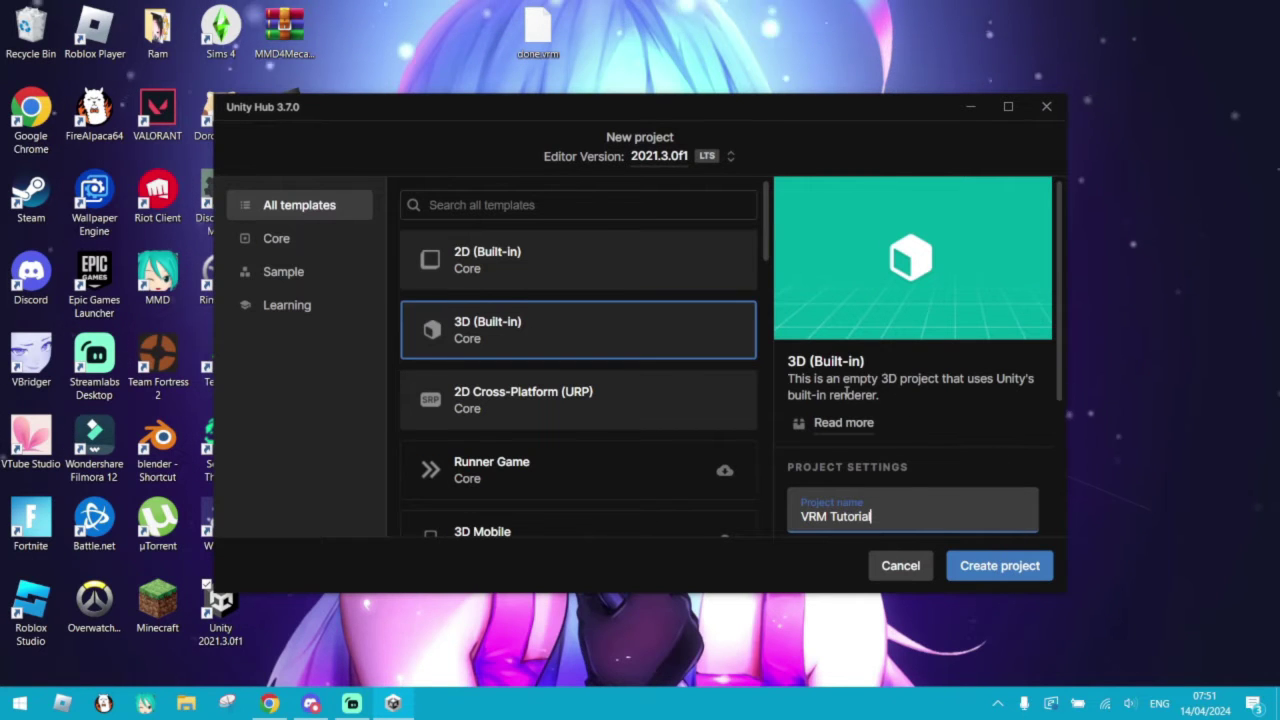
pyautogui.click(498, 345)
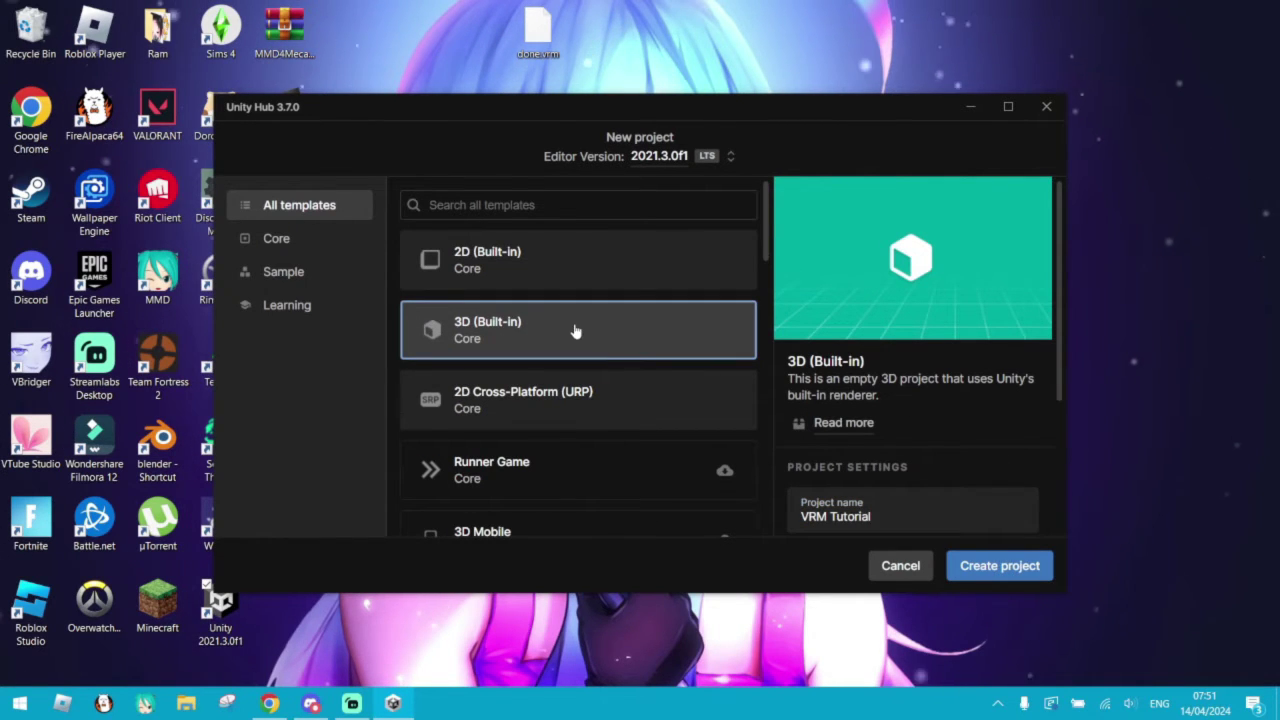
# - Set the new project's location to the Desktop folder and create the project
pyautogui.scroll(-2, 1042, 400)
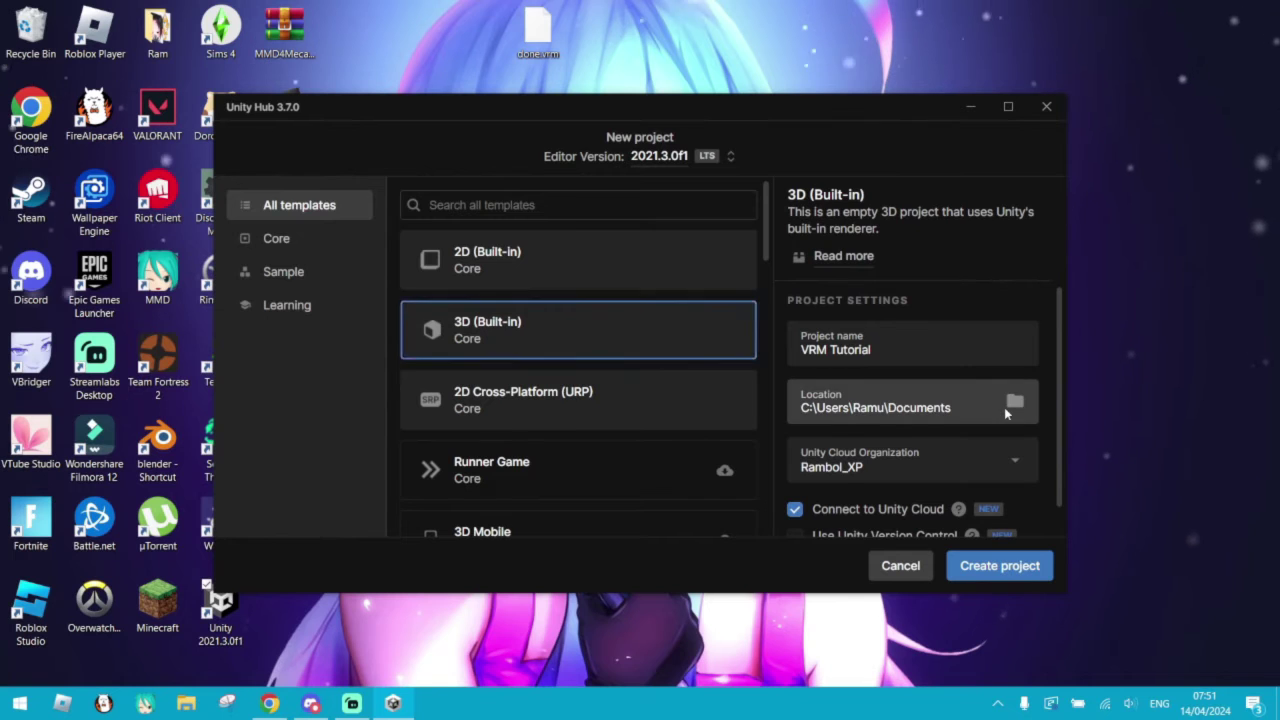
pyautogui.click(1014, 401)
pyautogui.click(281, 218)
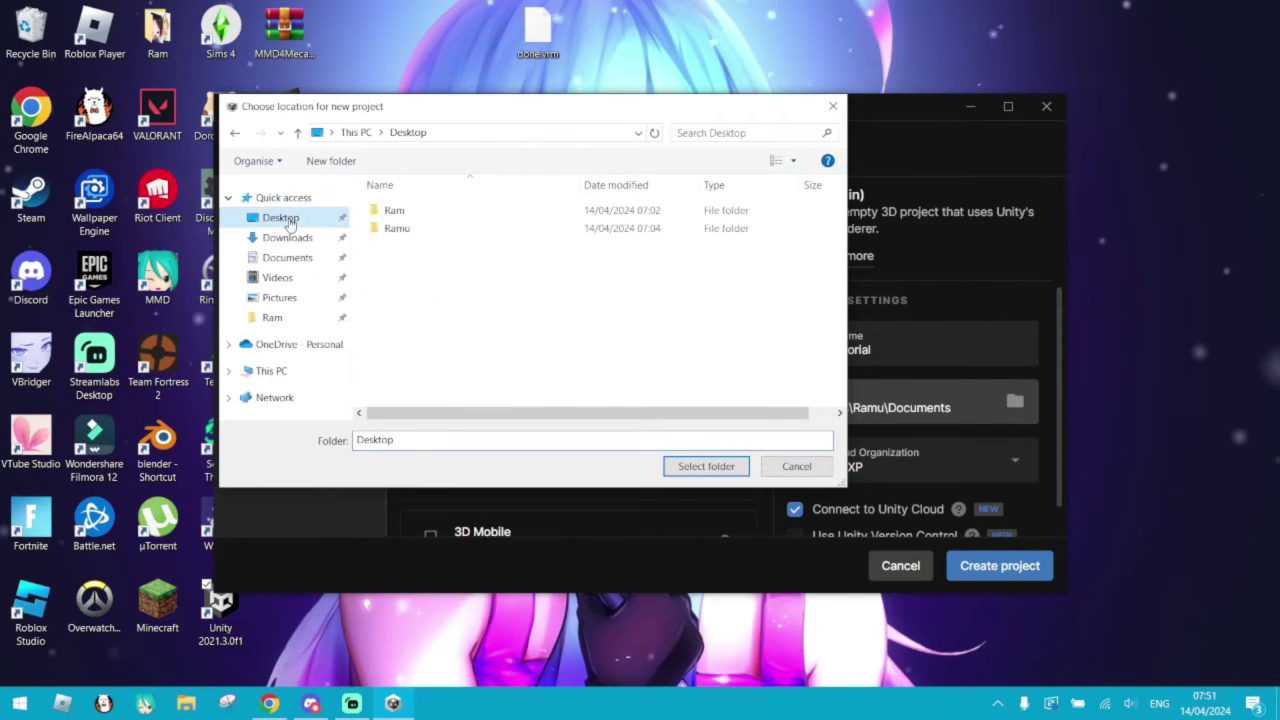
pyautogui.click(712, 471)
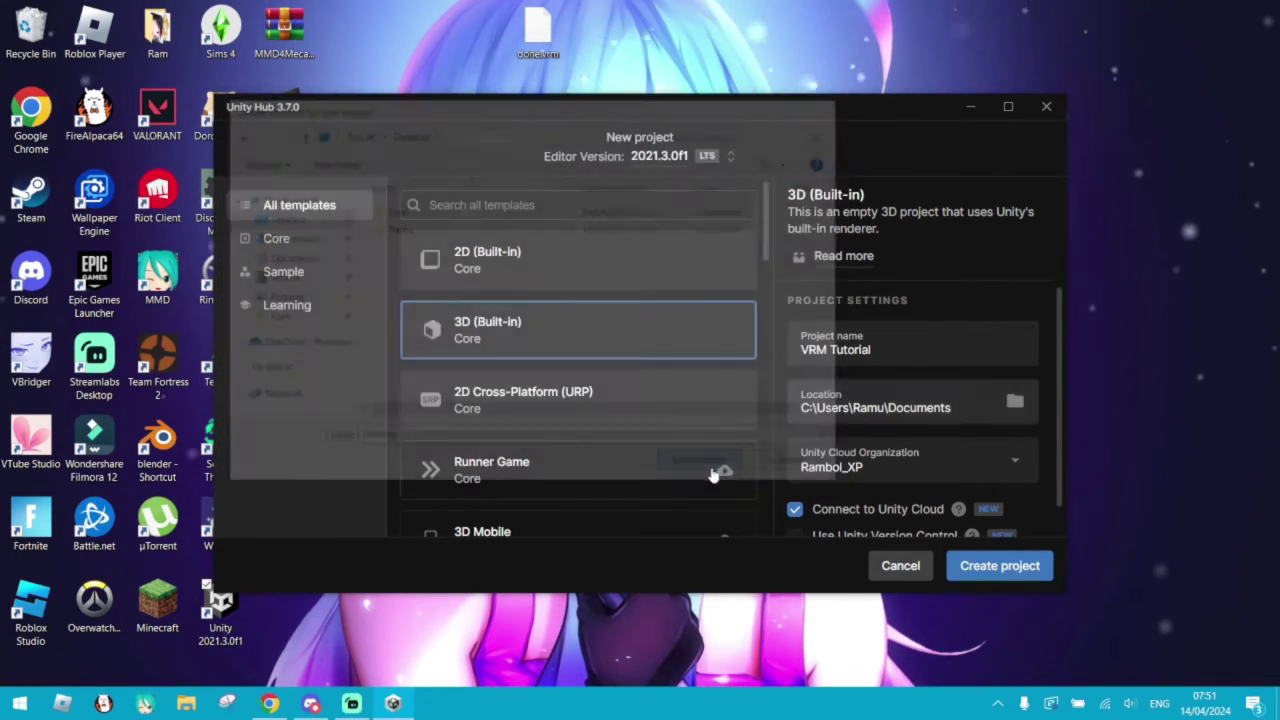
pyautogui.scroll(-1, 990, 470)
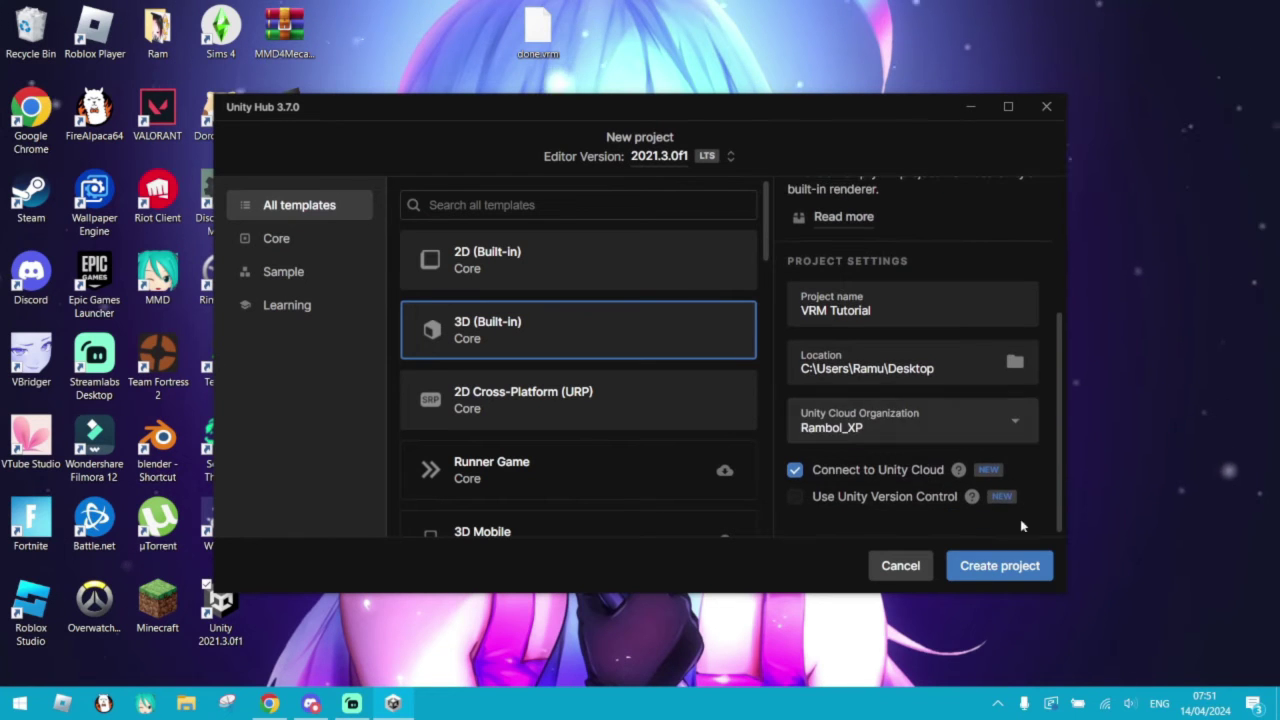
pyautogui.click(1012, 570)
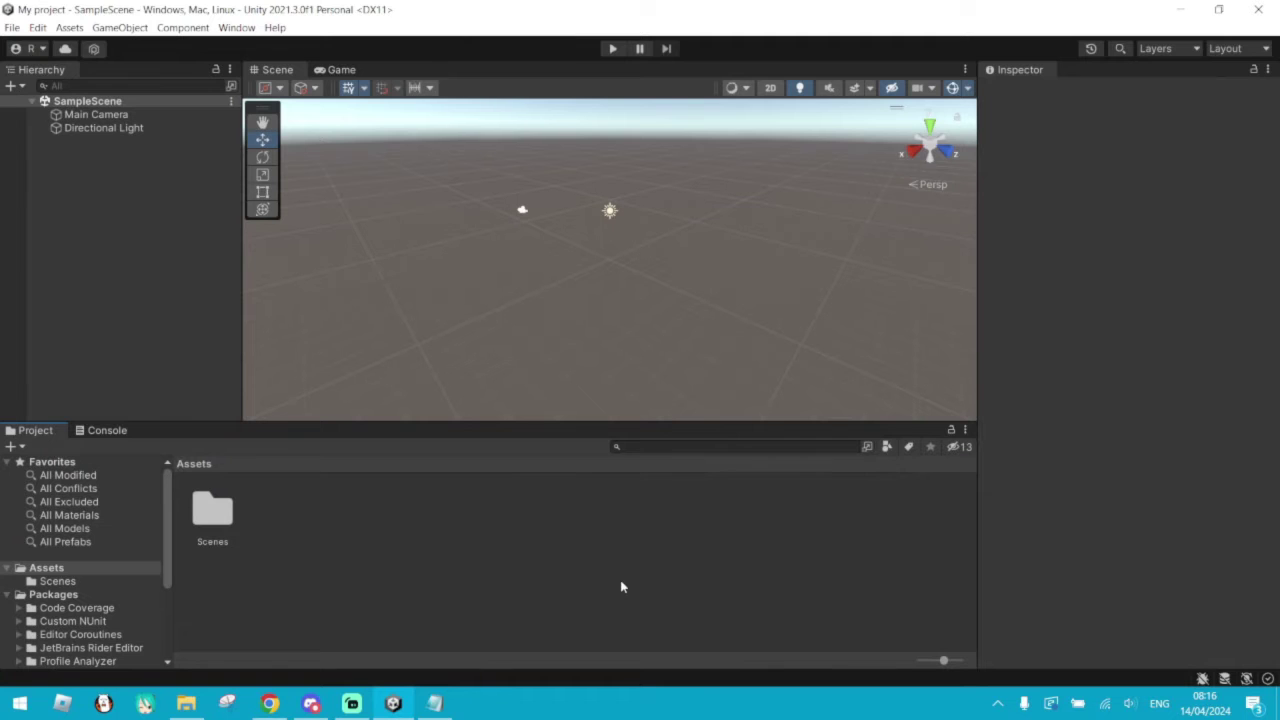
# - Import the whole UniVRM-0.121.0_640f package from the desktop into the Unity project's Assets
pyautogui.click(1179, 12)
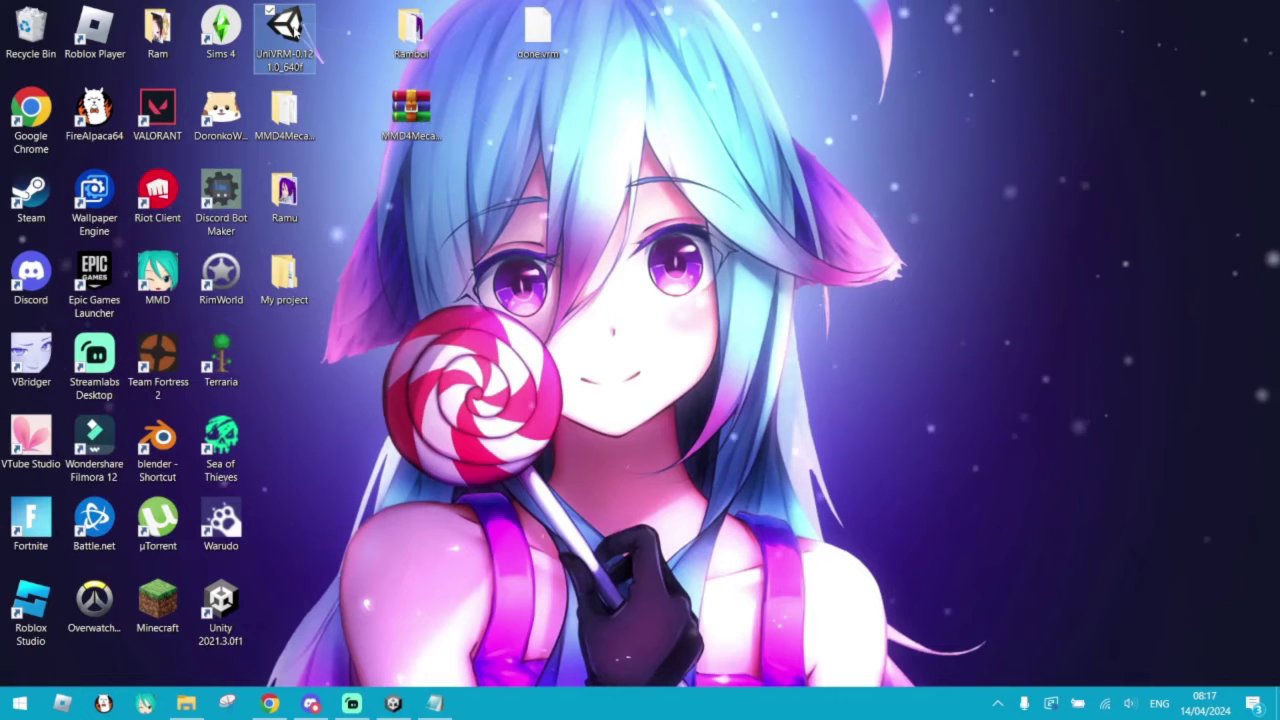
pyautogui.moveTo(291, 26); pyautogui.dragTo(384, 575)
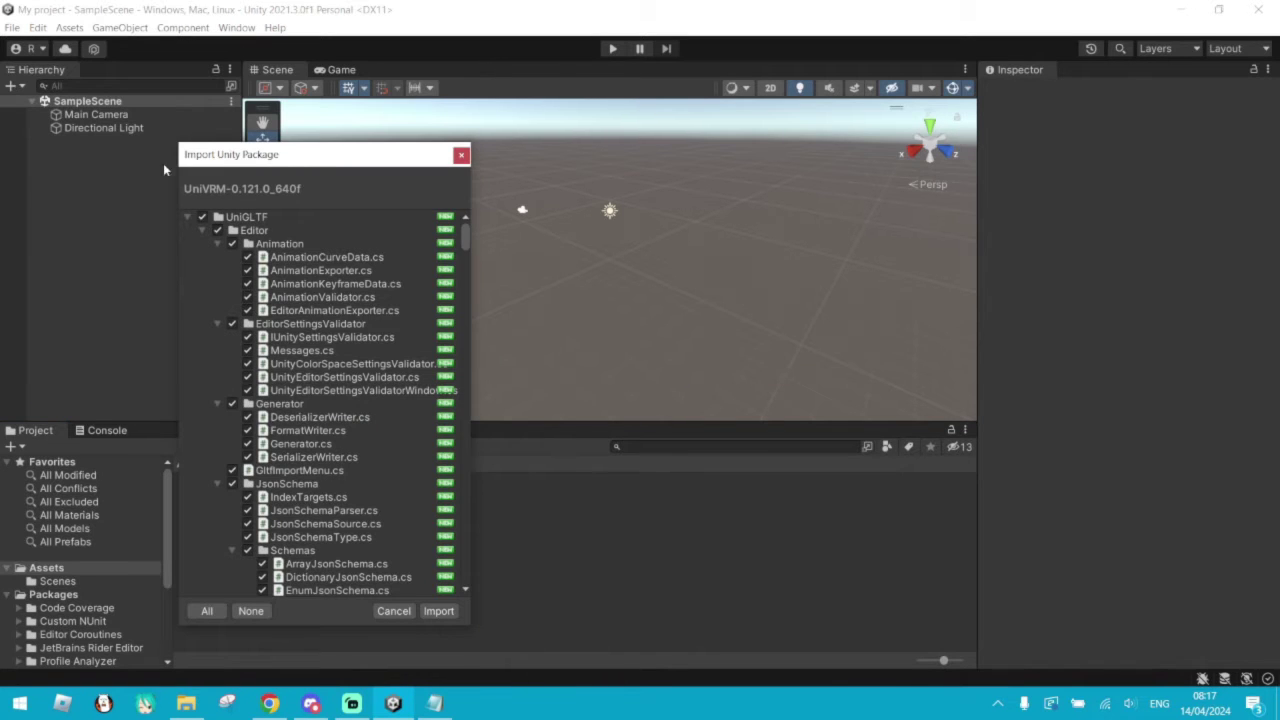
pyautogui.moveTo(277, 163); pyautogui.dragTo(257, 138)
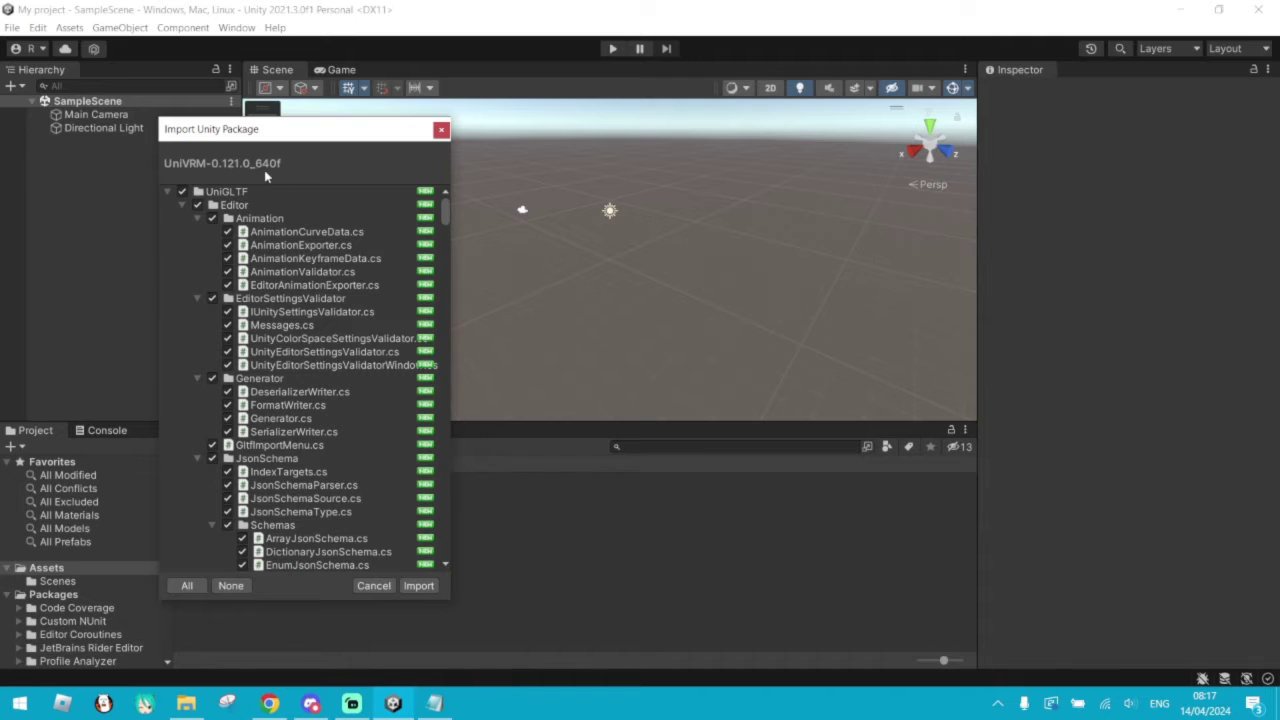
pyautogui.click(419, 586)
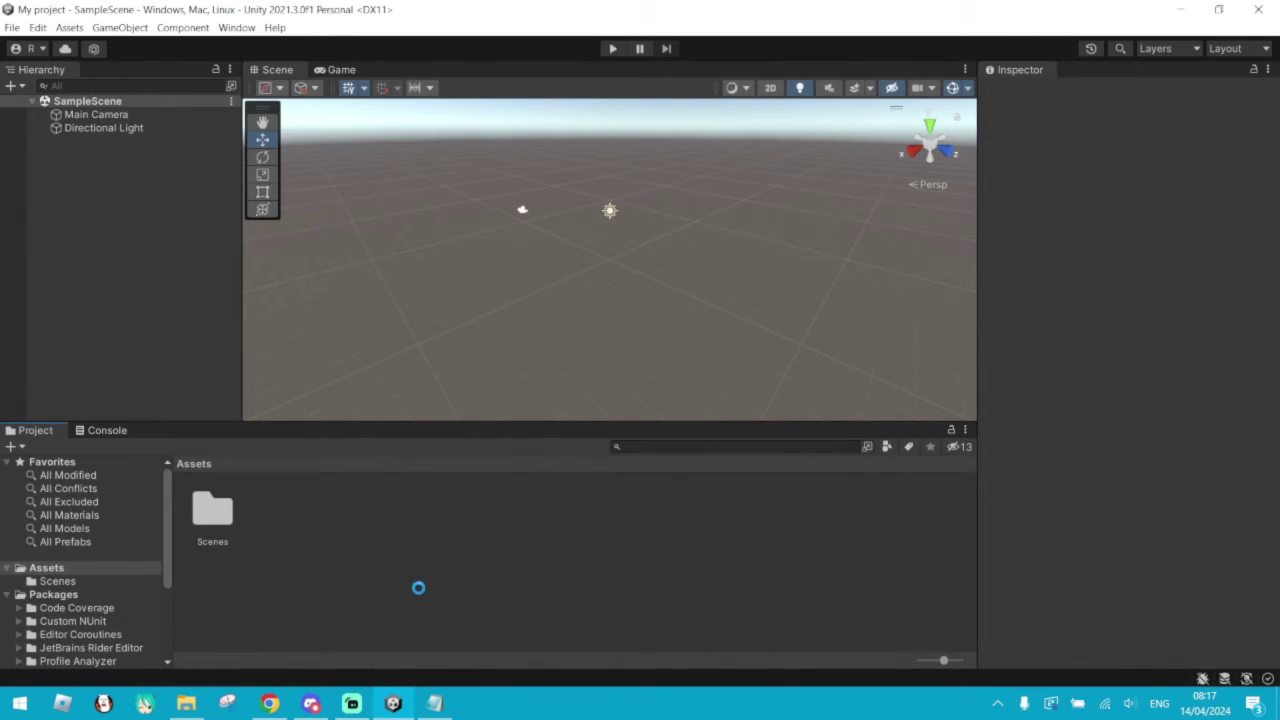
# - Import the whole MMD4Mecanim package from the extracted MMD4Mecanim_Beta_20200105 desktop folder into Assets and allow its precompiled assemblies to be updated
pyautogui.click(1183, 12)
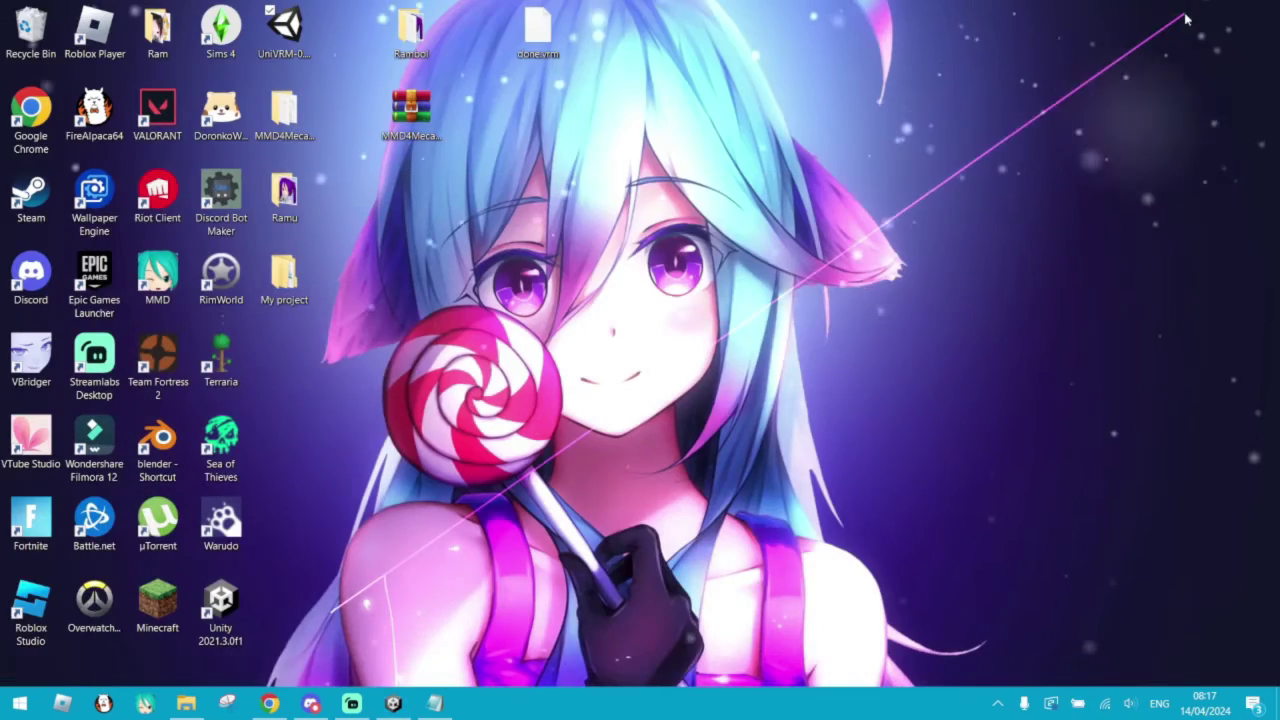
pyautogui.doubleClick(421, 110)
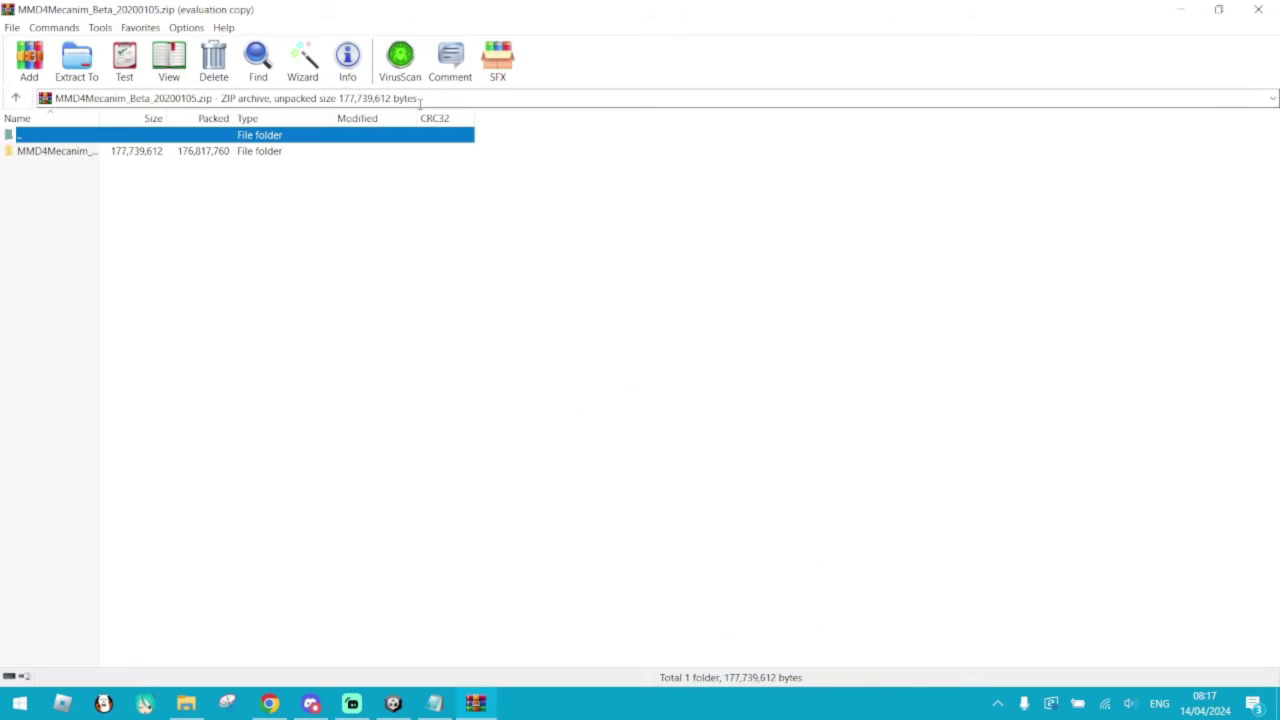
pyautogui.click(1261, 9)
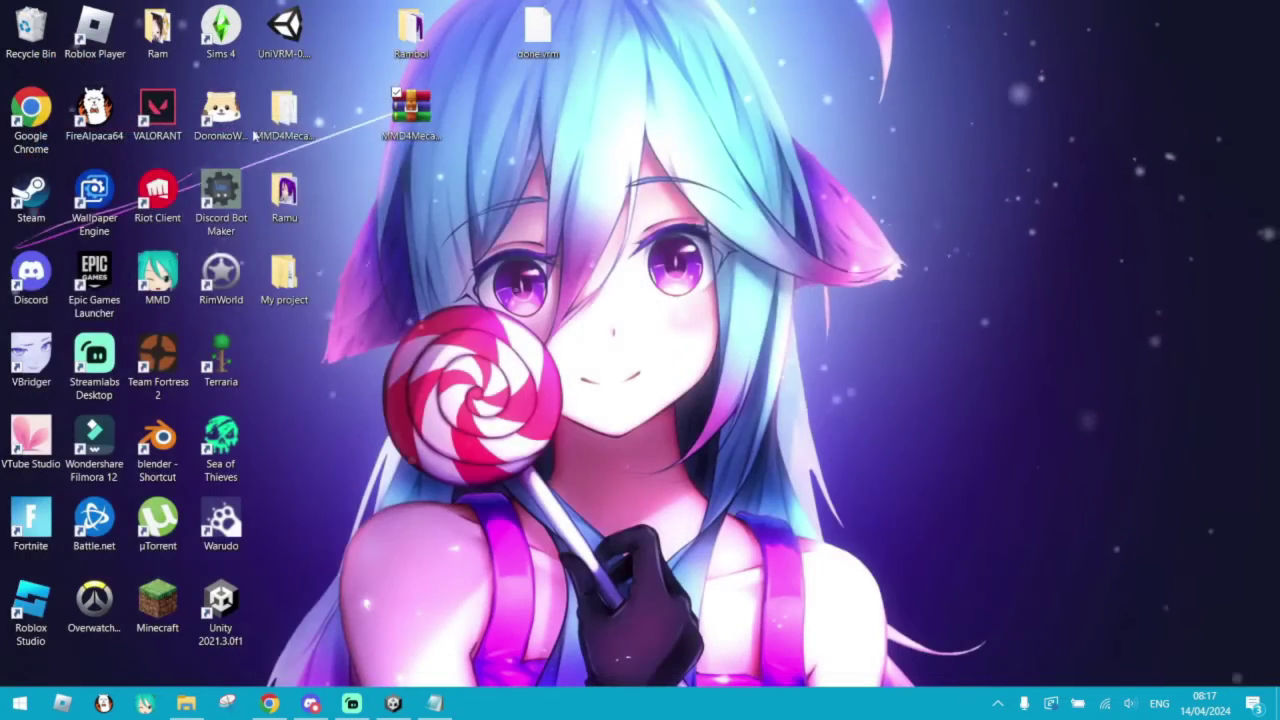
pyautogui.doubleClick(284, 112)
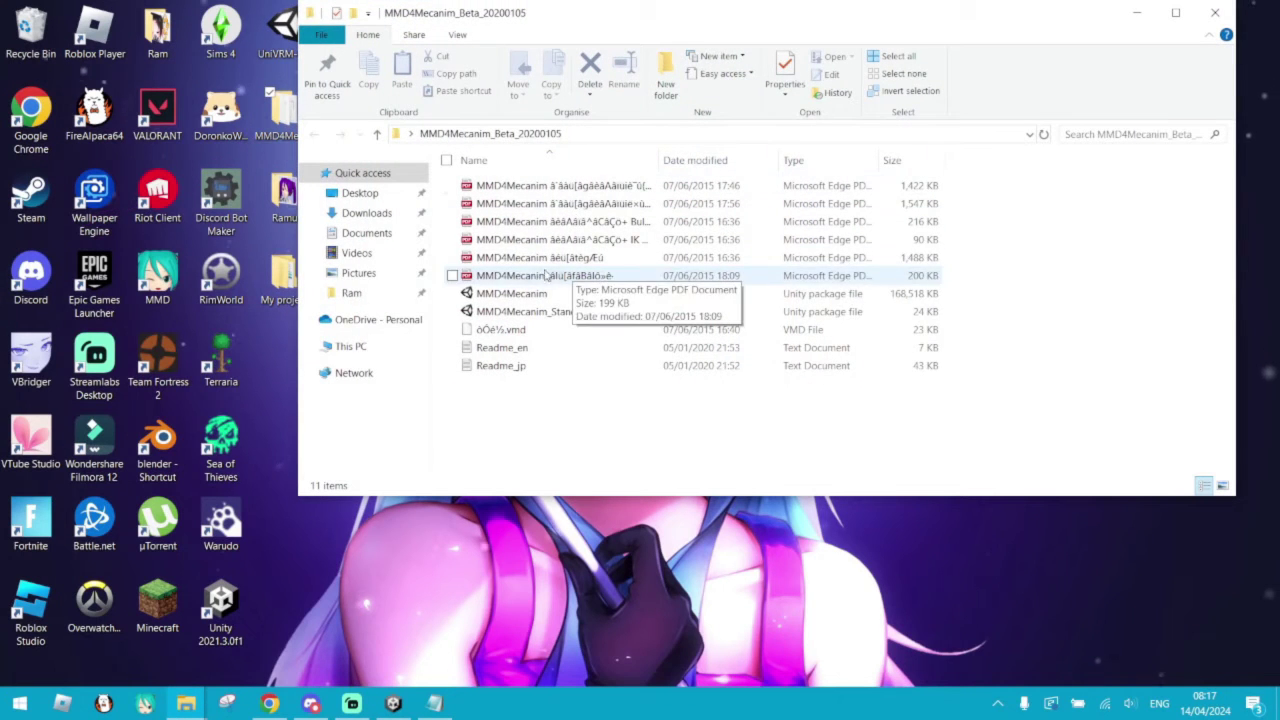
pyautogui.click(502, 296)
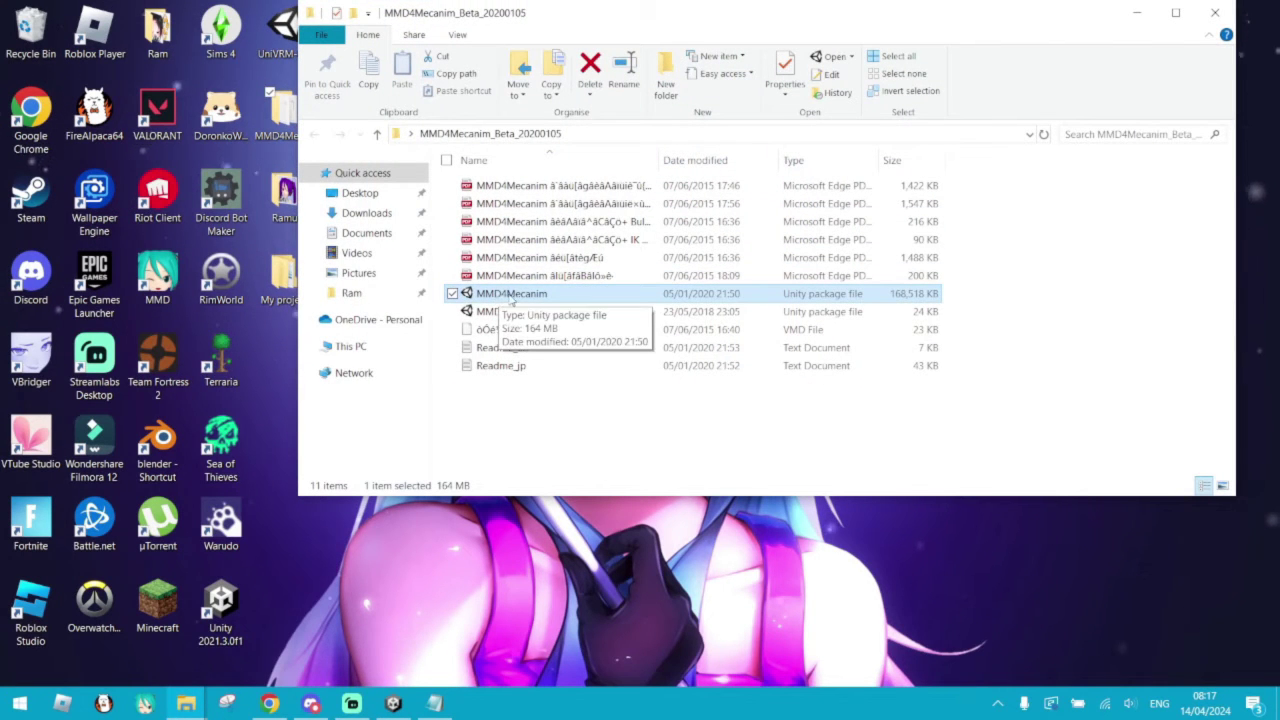
pyautogui.moveTo(502, 295); pyautogui.dragTo(440, 571)
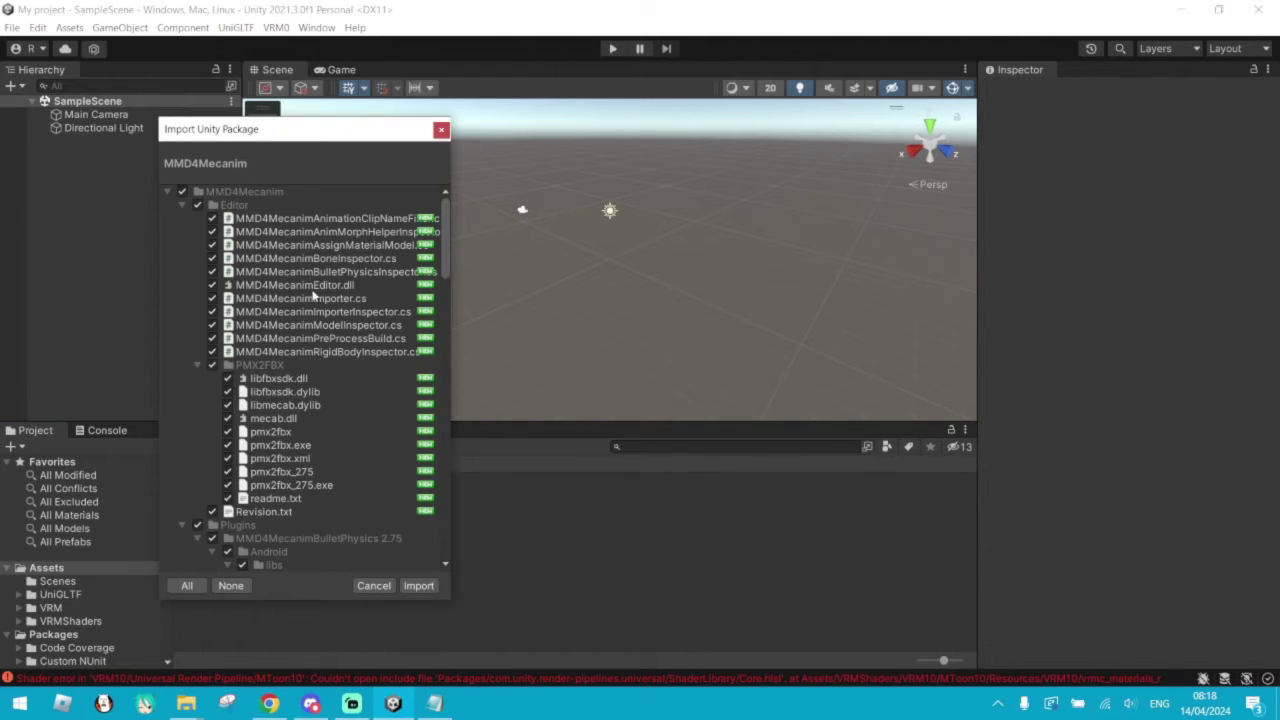
pyautogui.click(418, 586)
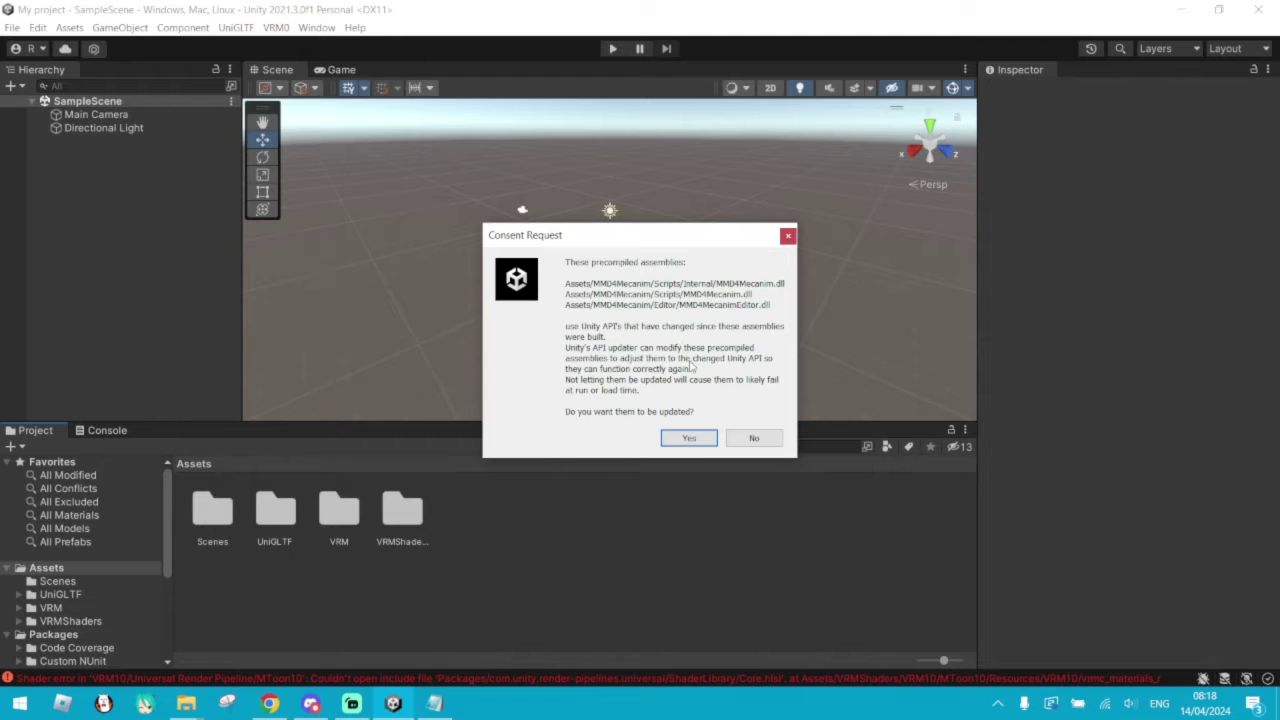
pyautogui.click(689, 440)
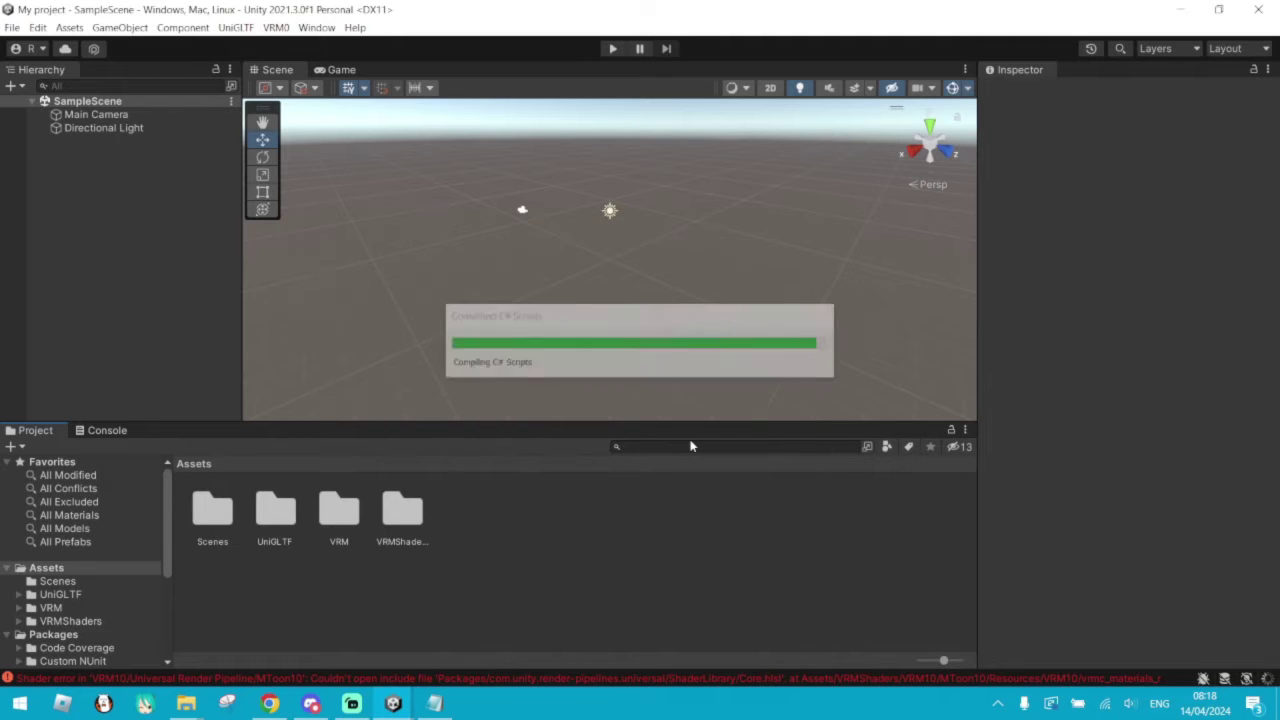
# - Create a folder named Tutorial in the project's Assets and open it
pyautogui.rightClick(420, 632)
pyautogui.moveTo(505, 240)
pyautogui.click(718, 52)
pyautogui.write('Tutorial')
pyautogui.press('Return')
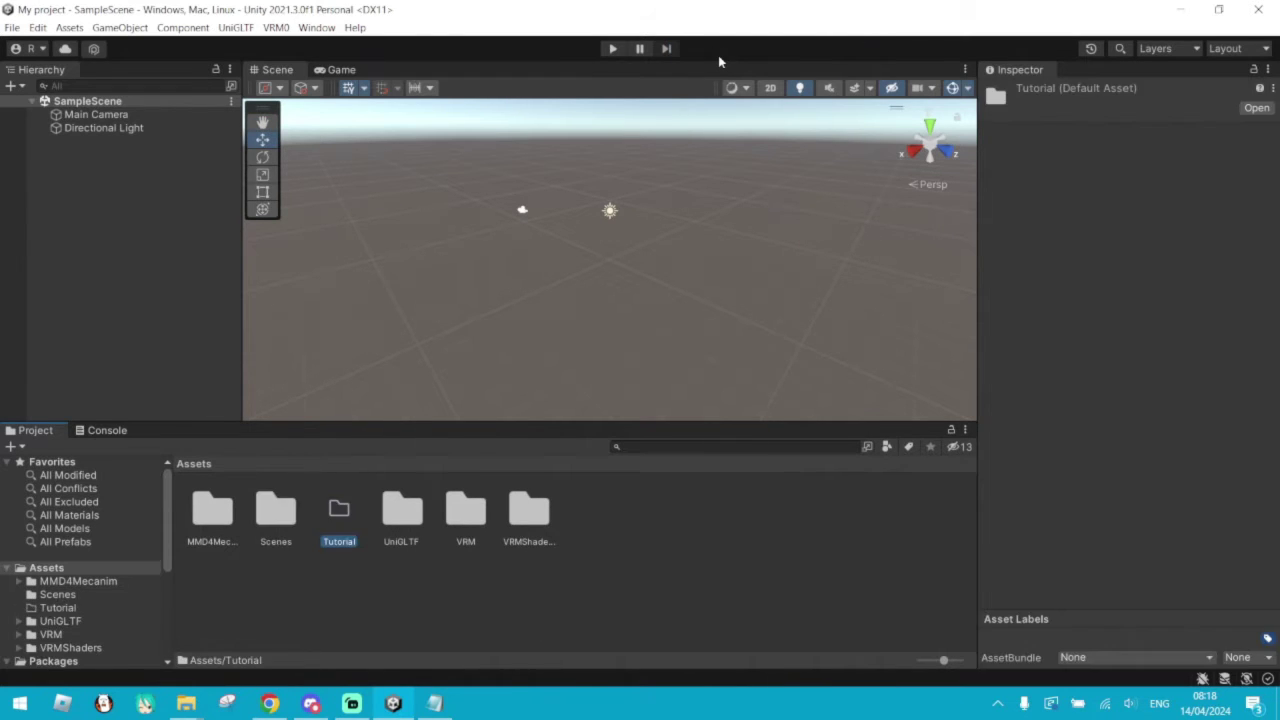
pyautogui.doubleClick(339, 520)
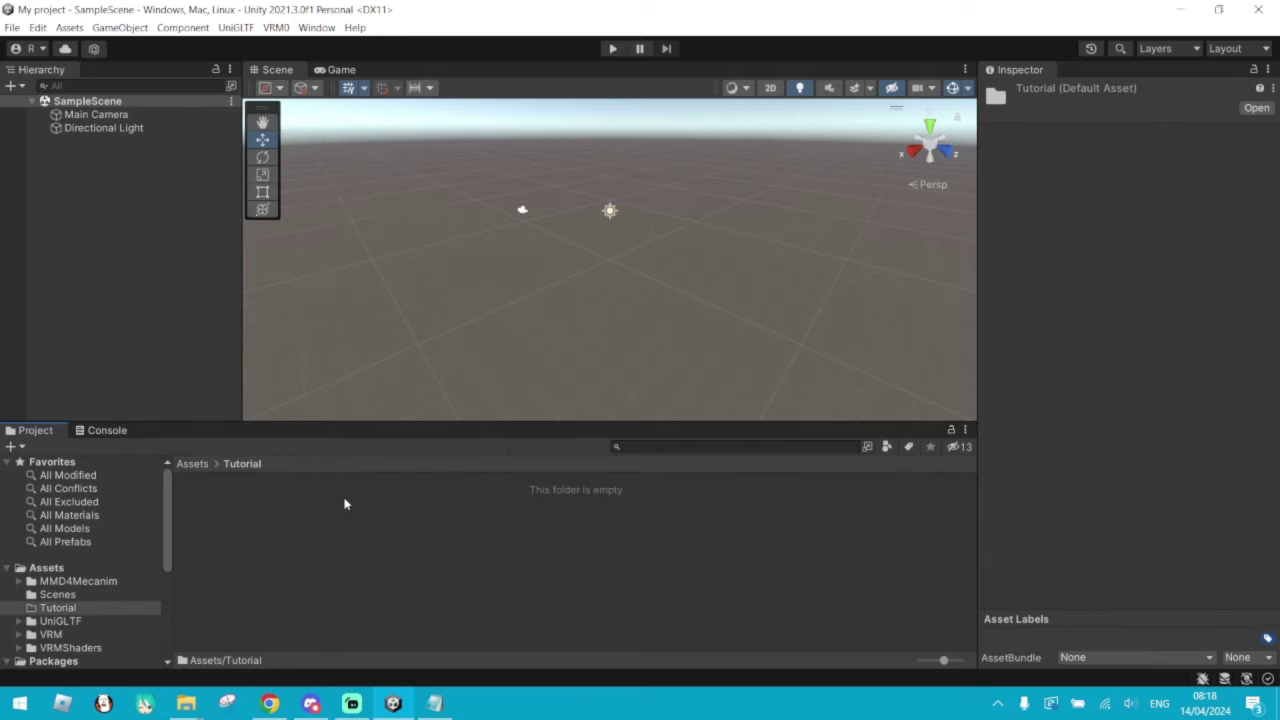
# - Bring the Ramu model folder from the desktop into the Tutorial folder and open it
pyautogui.click(1180, 9)
pyautogui.click(1215, 12)
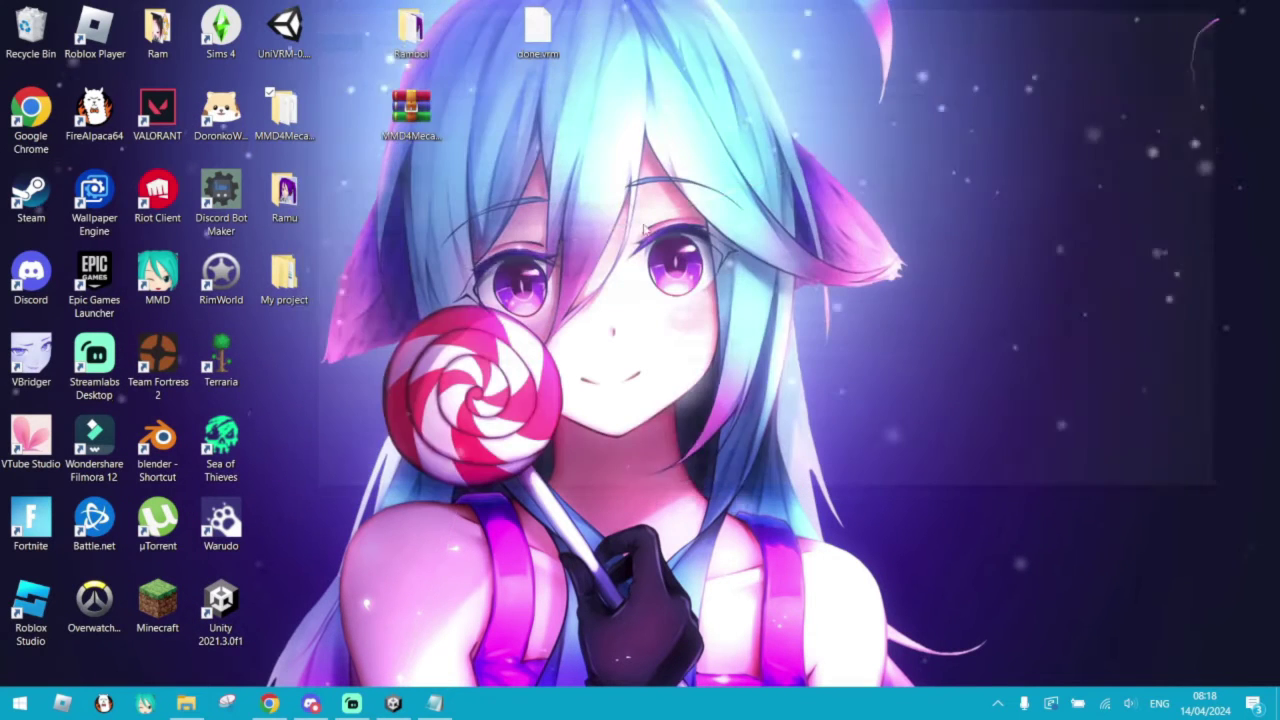
pyautogui.moveTo(284, 195); pyautogui.dragTo(409, 567)
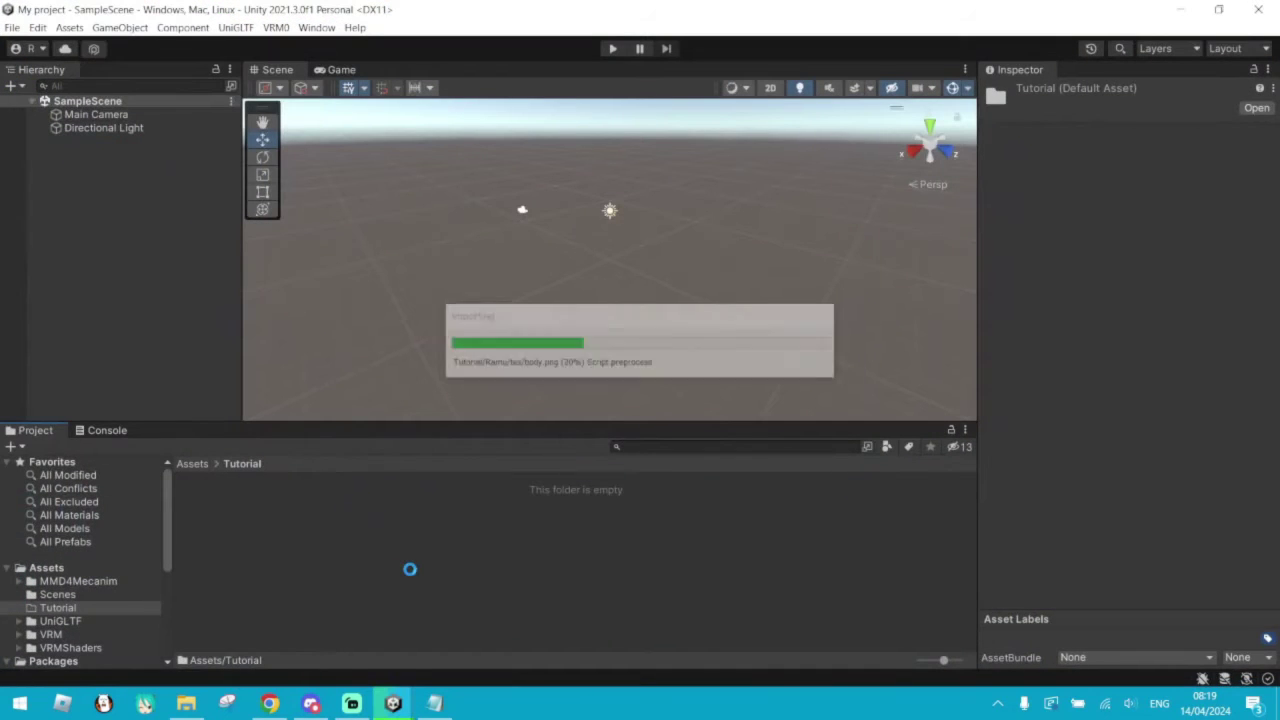
pyautogui.doubleClick(212, 512)
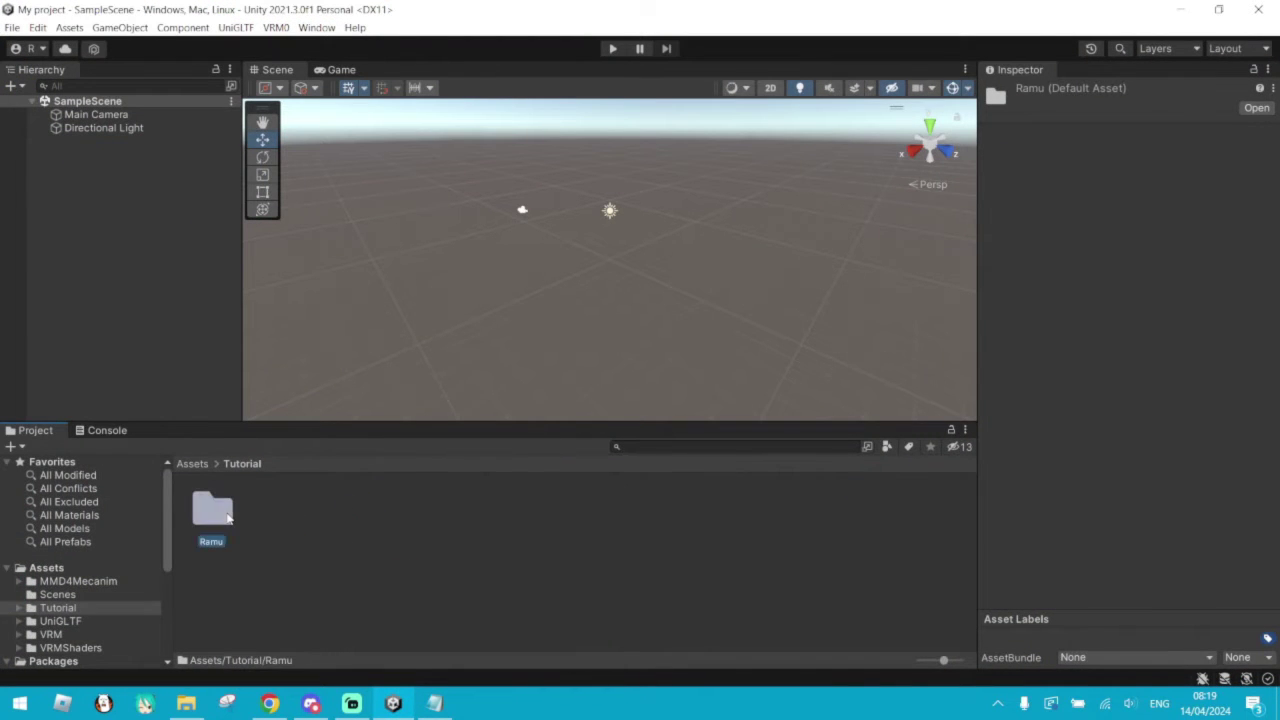
# - Accept the terms of use for the Ramu MMD4Mecanim asset and process the PMX model into an FBX
pyautogui.click(271, 503)
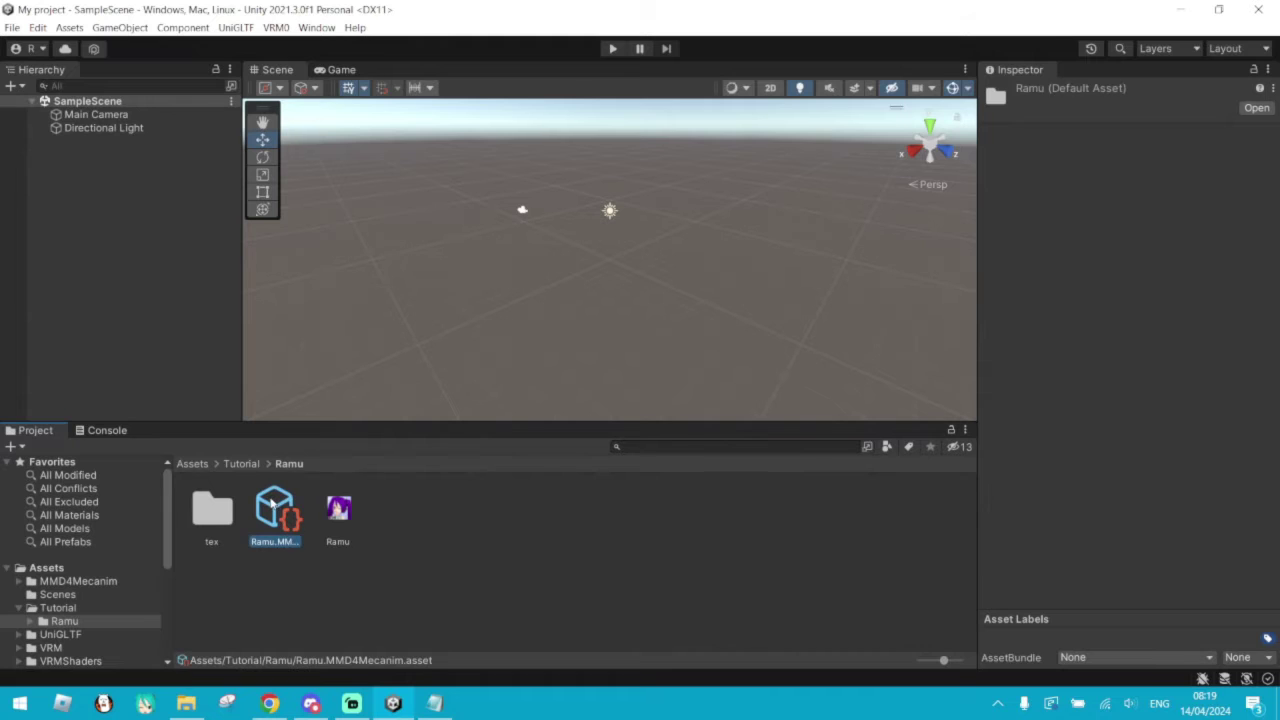
pyautogui.click(1000, 258)
pyautogui.click(1018, 355)
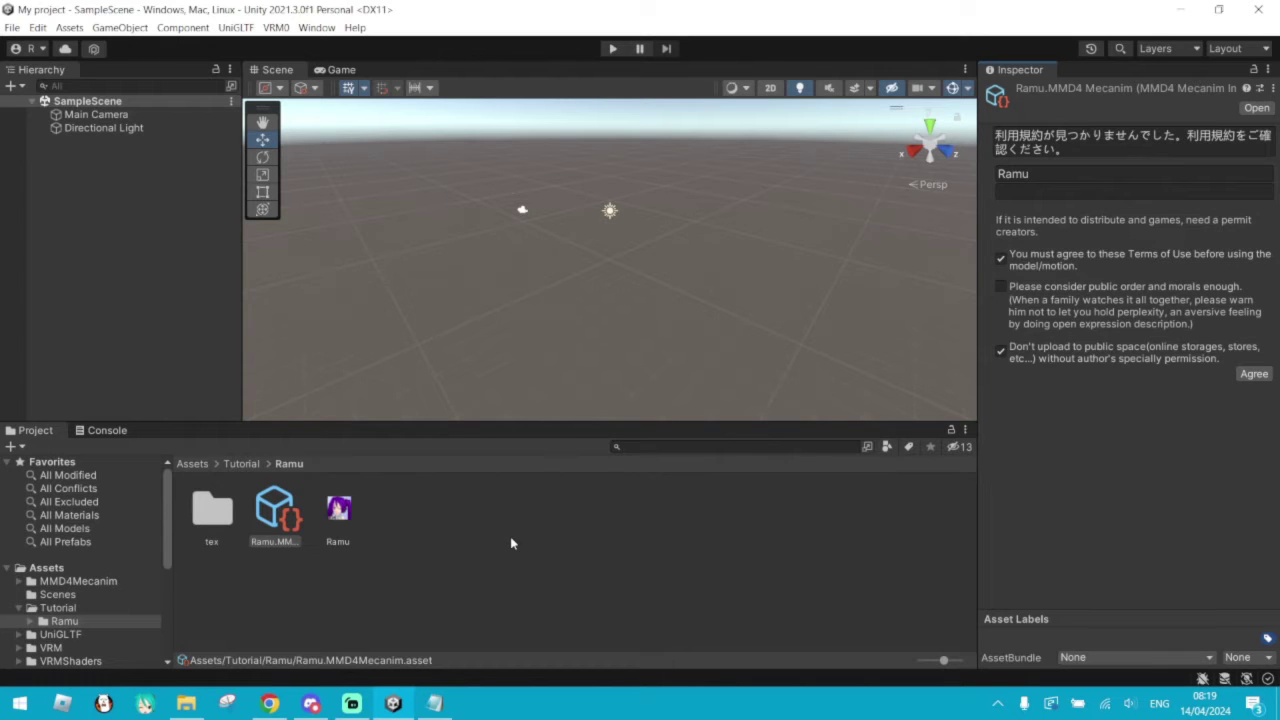
pyautogui.click(1252, 374)
pyautogui.click(1247, 293)
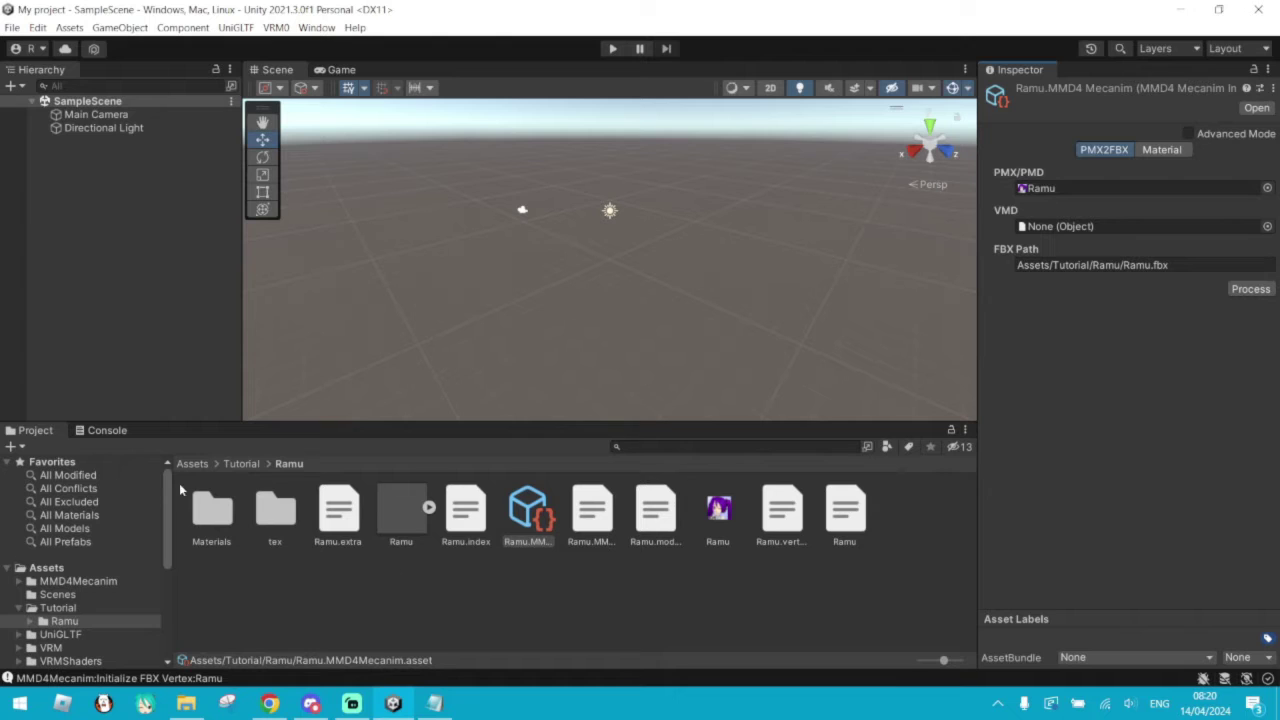
# - Set the rig's animation type of the Ramu FBX model to Humanoid and apply it
pyautogui.click(403, 519)
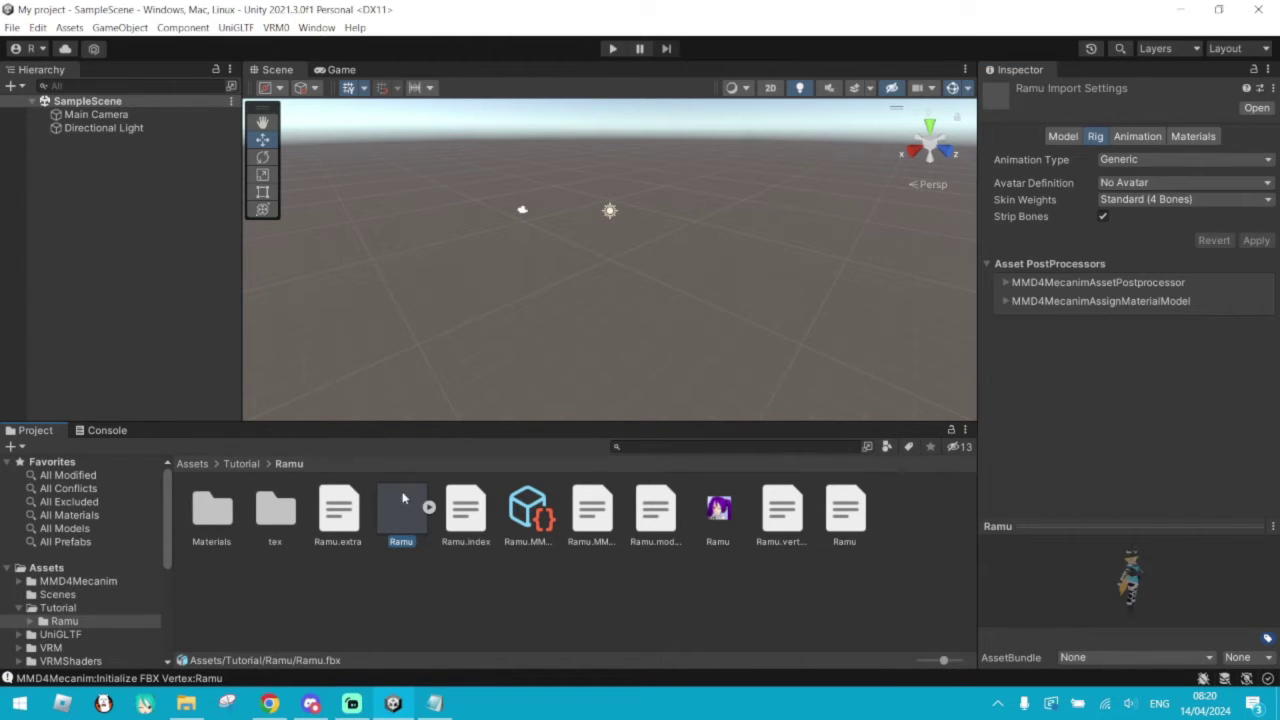
pyautogui.click(427, 509)
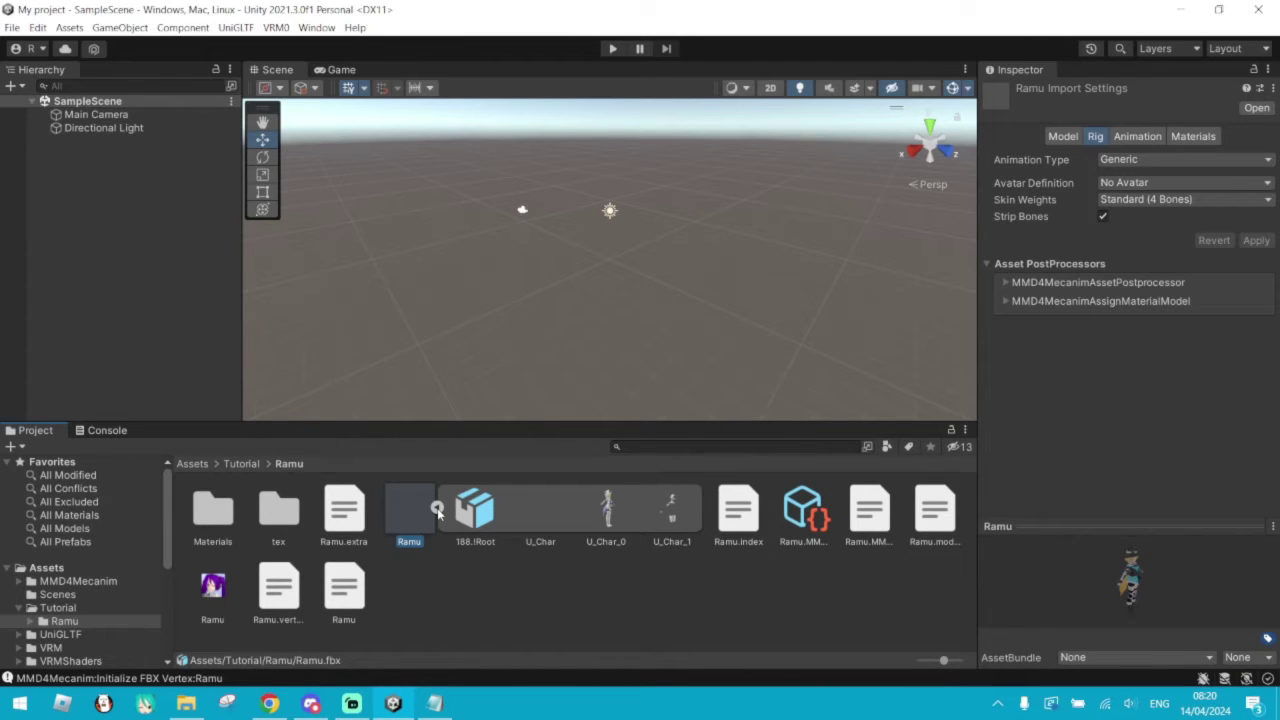
pyautogui.click(437, 508)
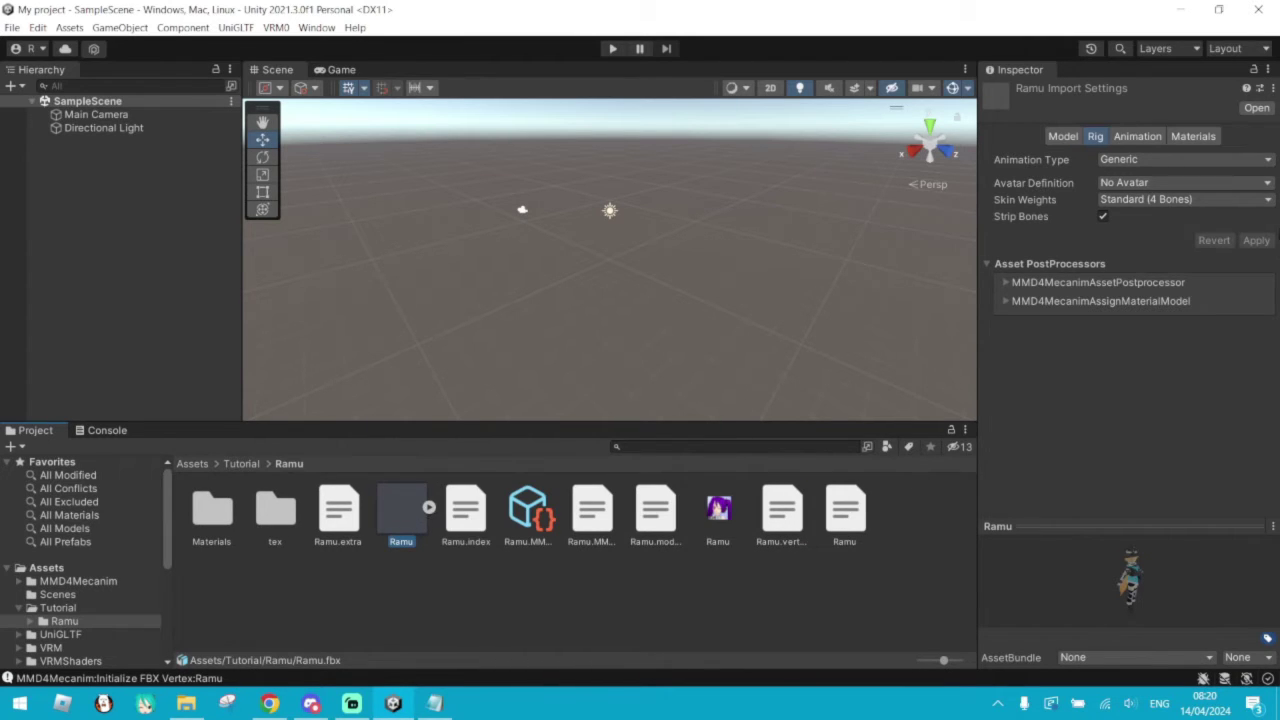
pyautogui.click(1176, 160)
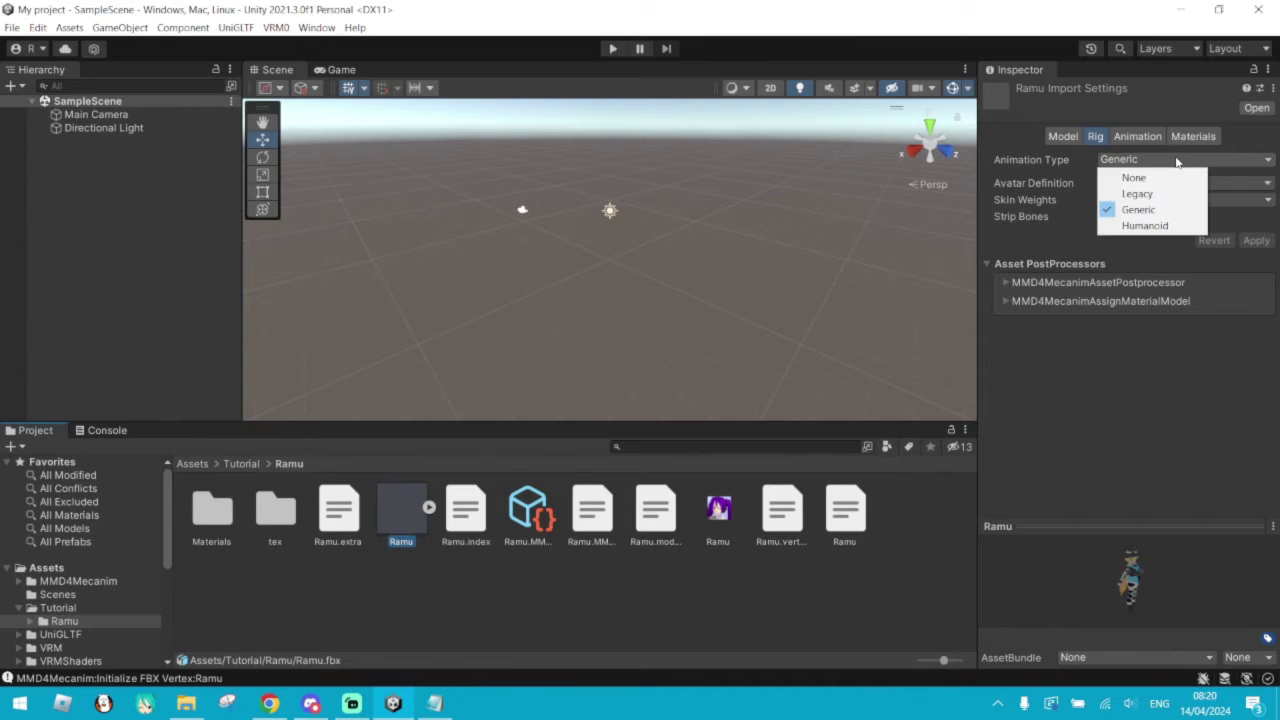
pyautogui.click(1160, 225)
pyautogui.click(1256, 297)
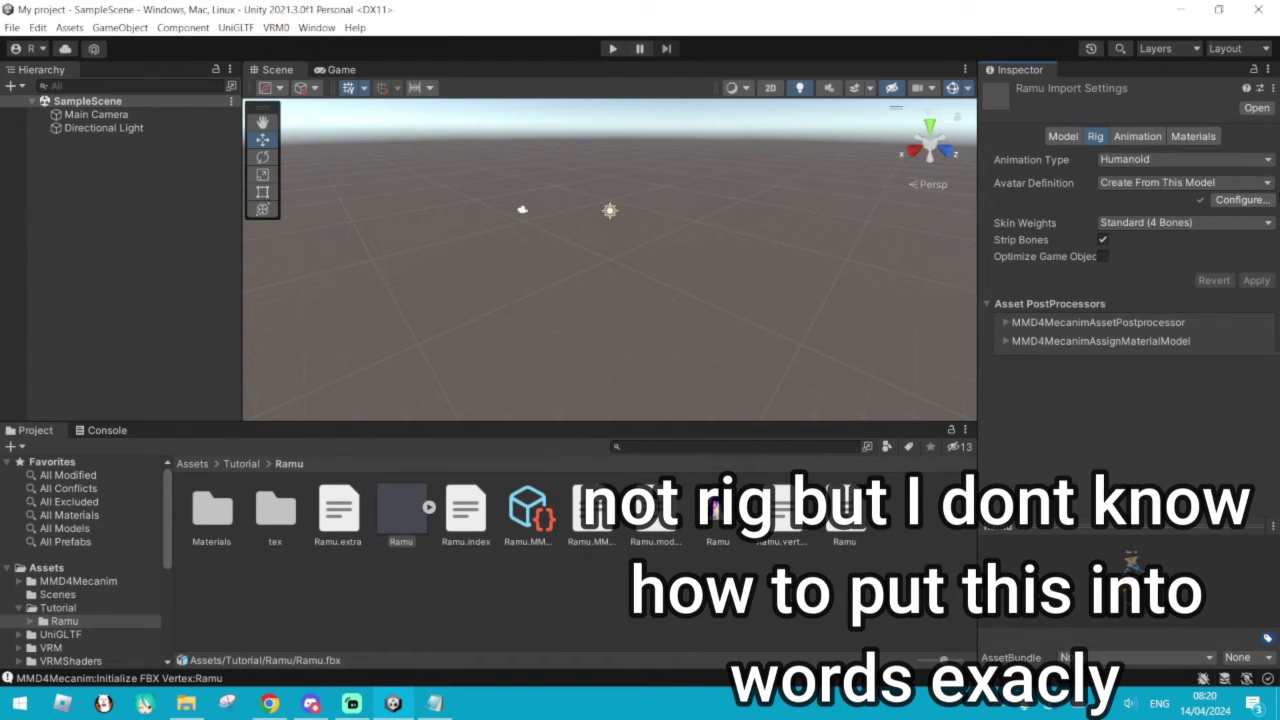
# - Clear the Jaw bone assignment in the Ramu avatar's head mapping, then apply and finish the avatar configuration
pyautogui.click(1240, 199)
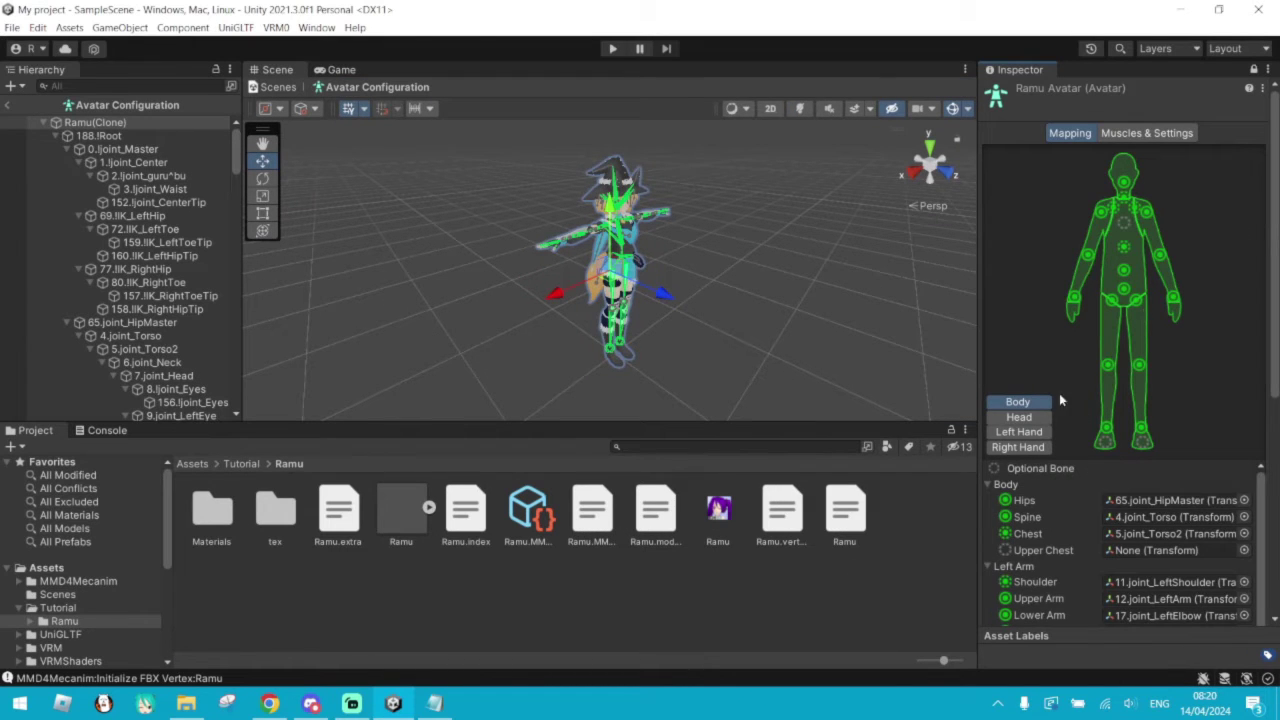
pyautogui.click(1038, 418)
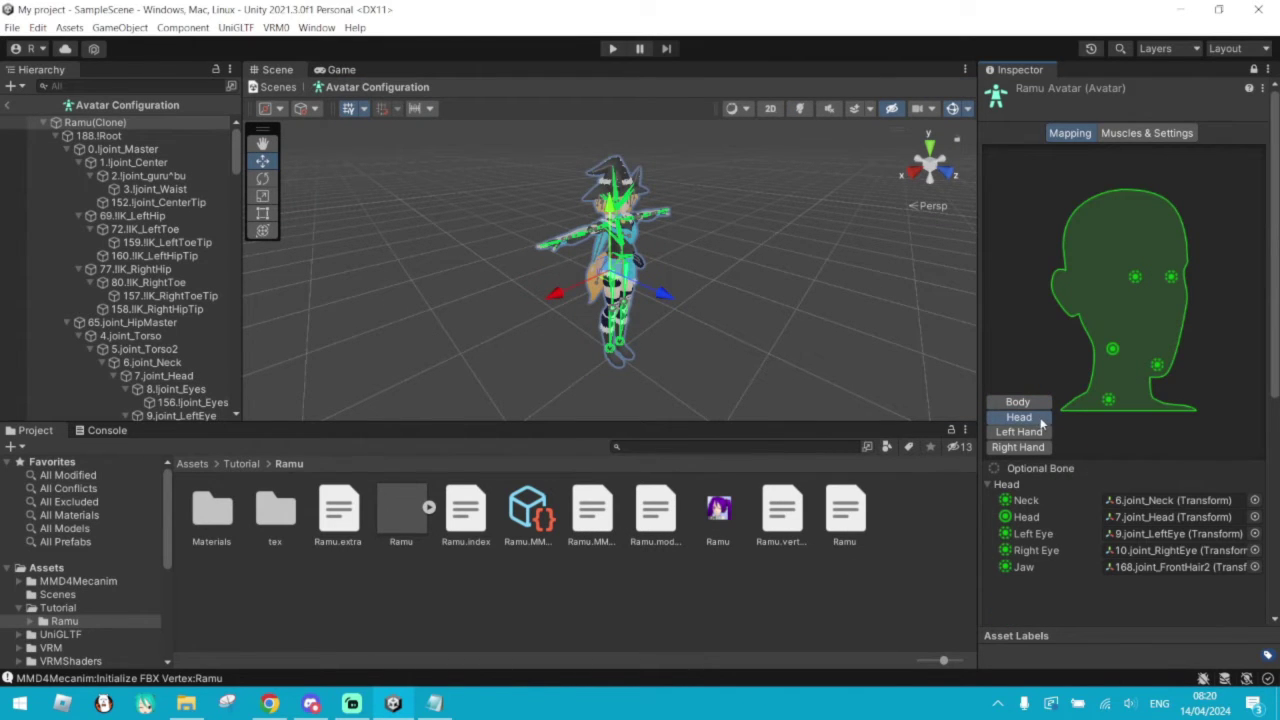
pyautogui.click(1145, 566)
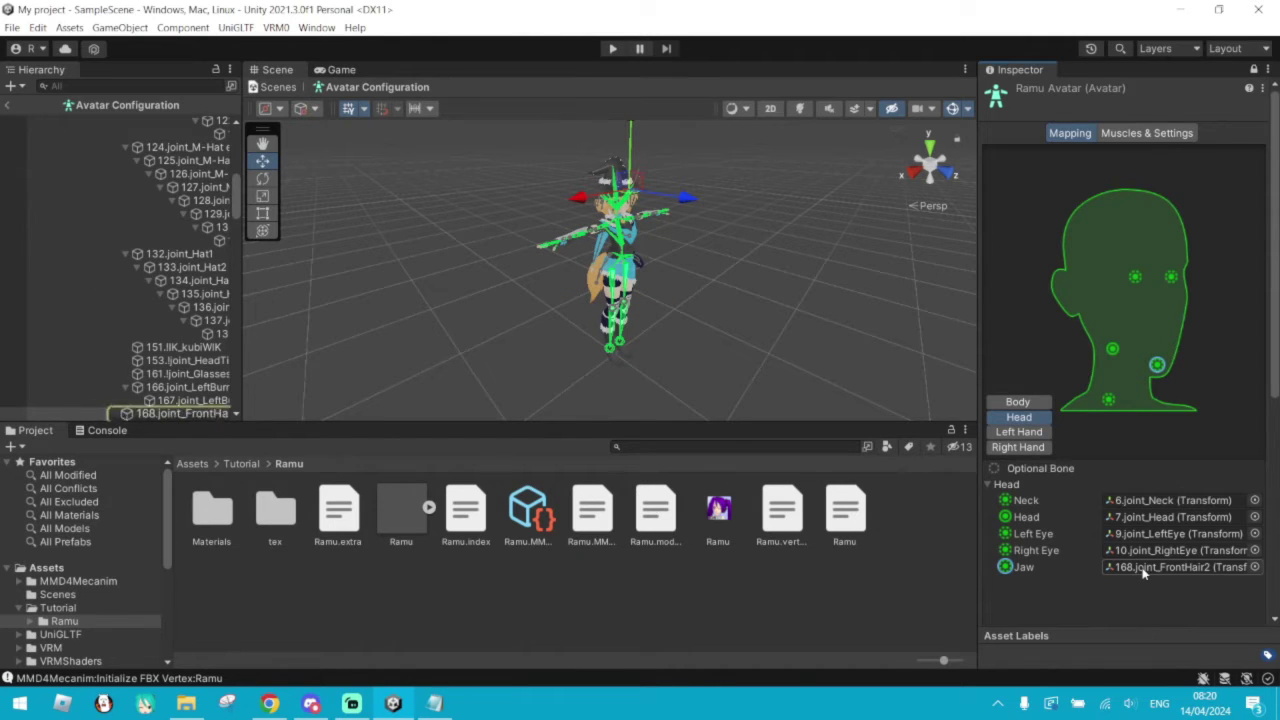
pyautogui.press('Delete')
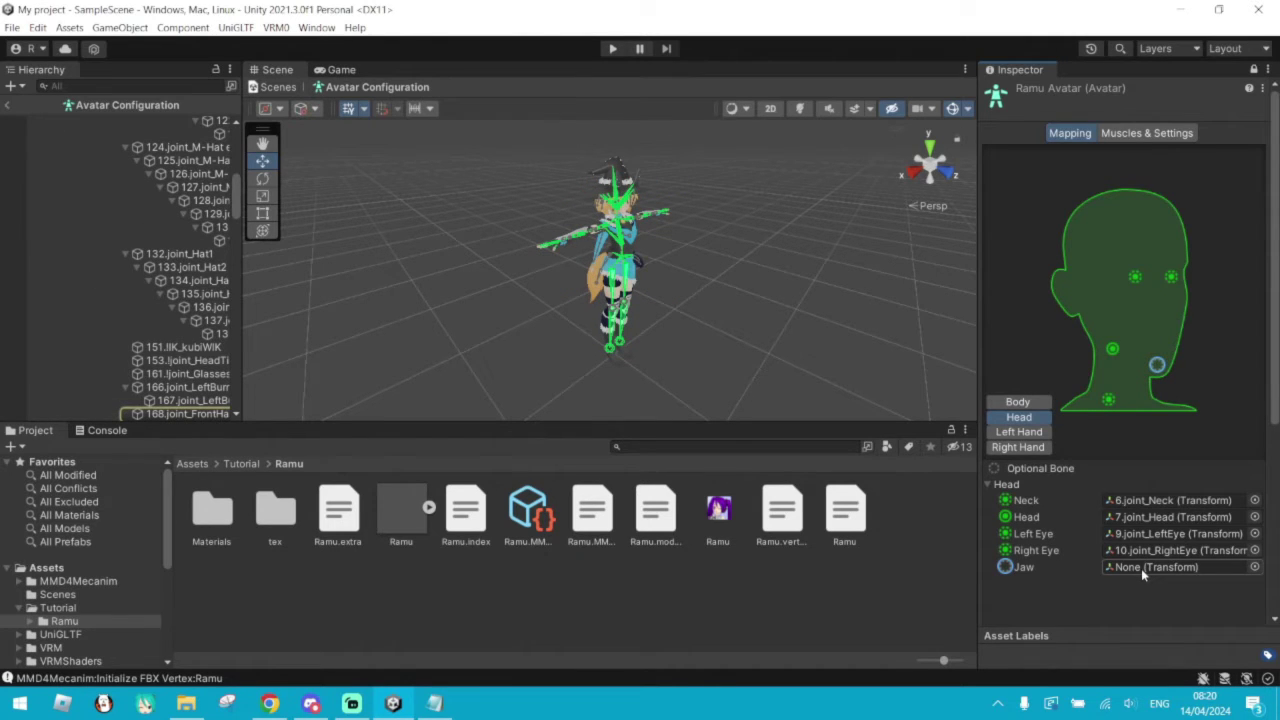
pyautogui.click(1018, 402)
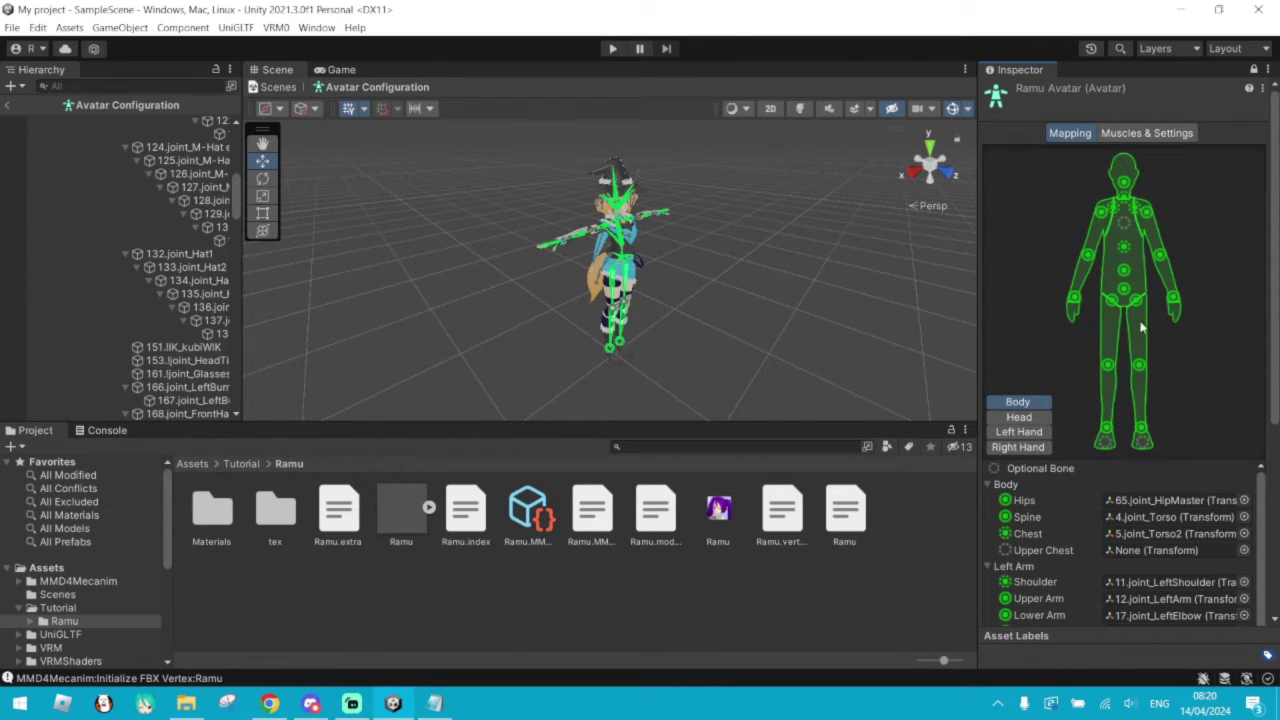
pyautogui.scroll(-1, 1191, 458)
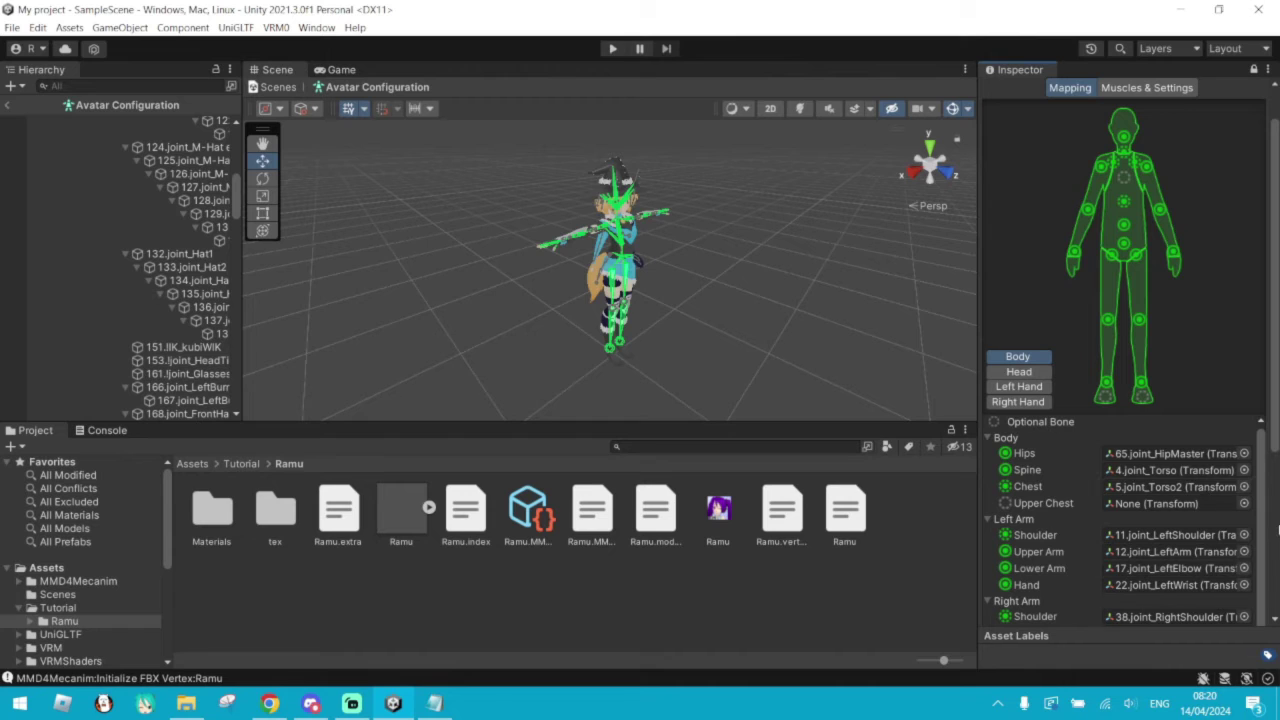
pyautogui.scroll(-5, 1277, 403)
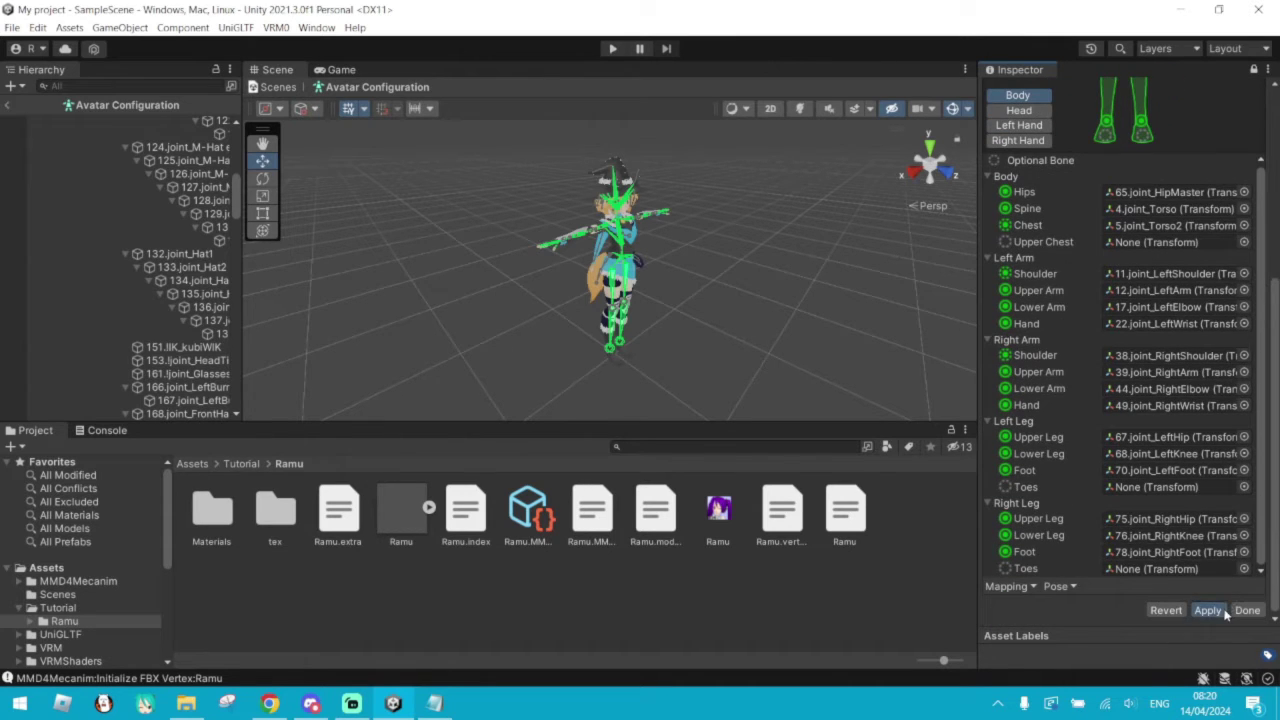
pyautogui.click(1206, 610)
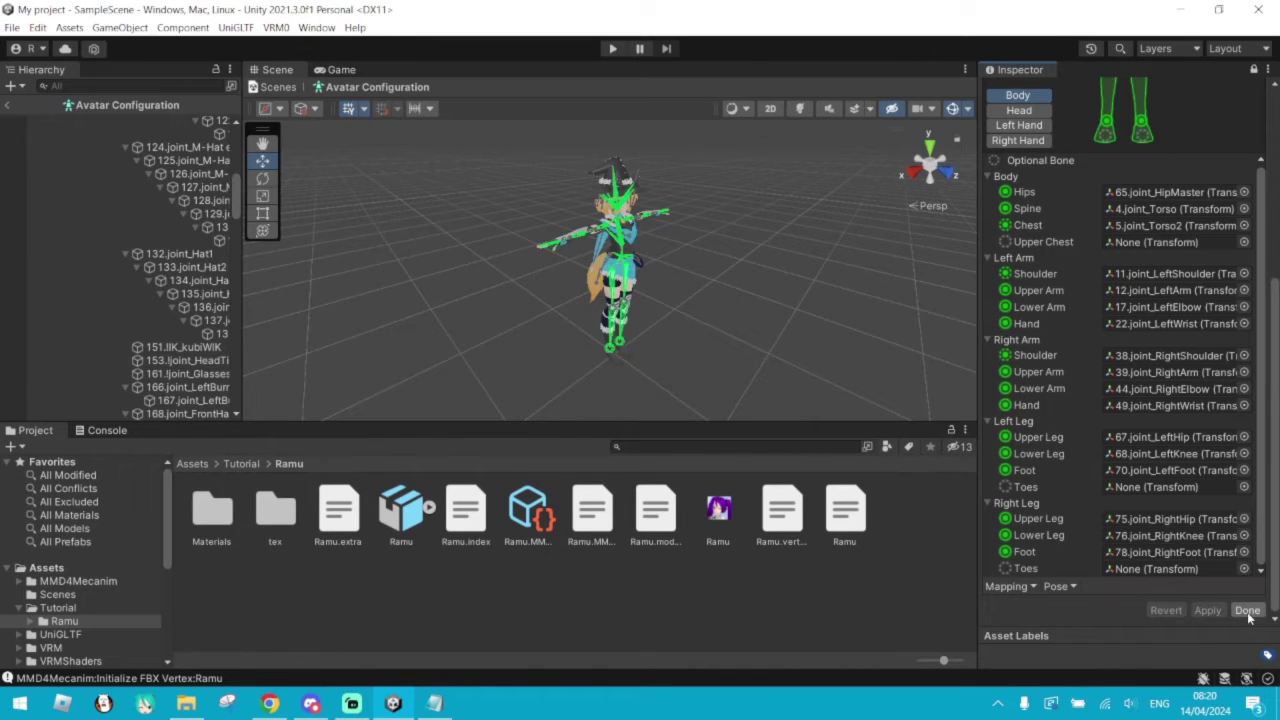
pyautogui.click(1247, 612)
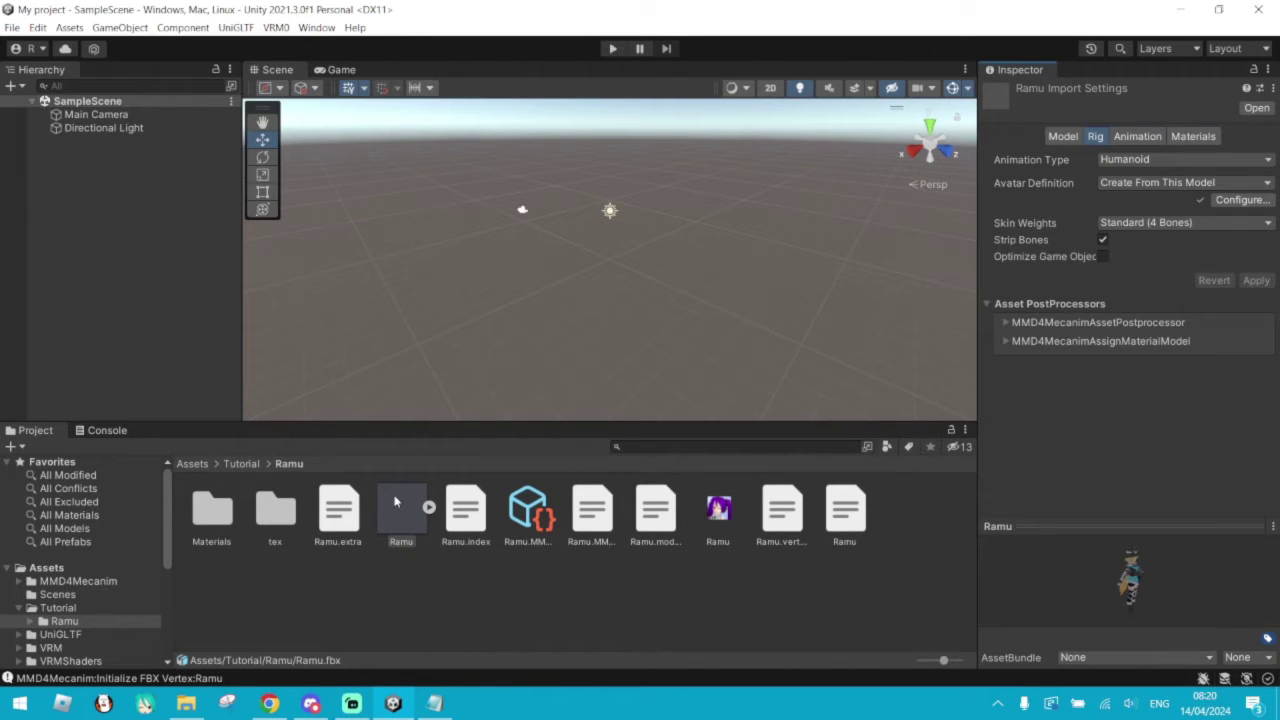
# - Add the Ramu FBX model to SampleScene and inspect its upper body up close
pyautogui.moveTo(399, 509); pyautogui.dragTo(180, 330)
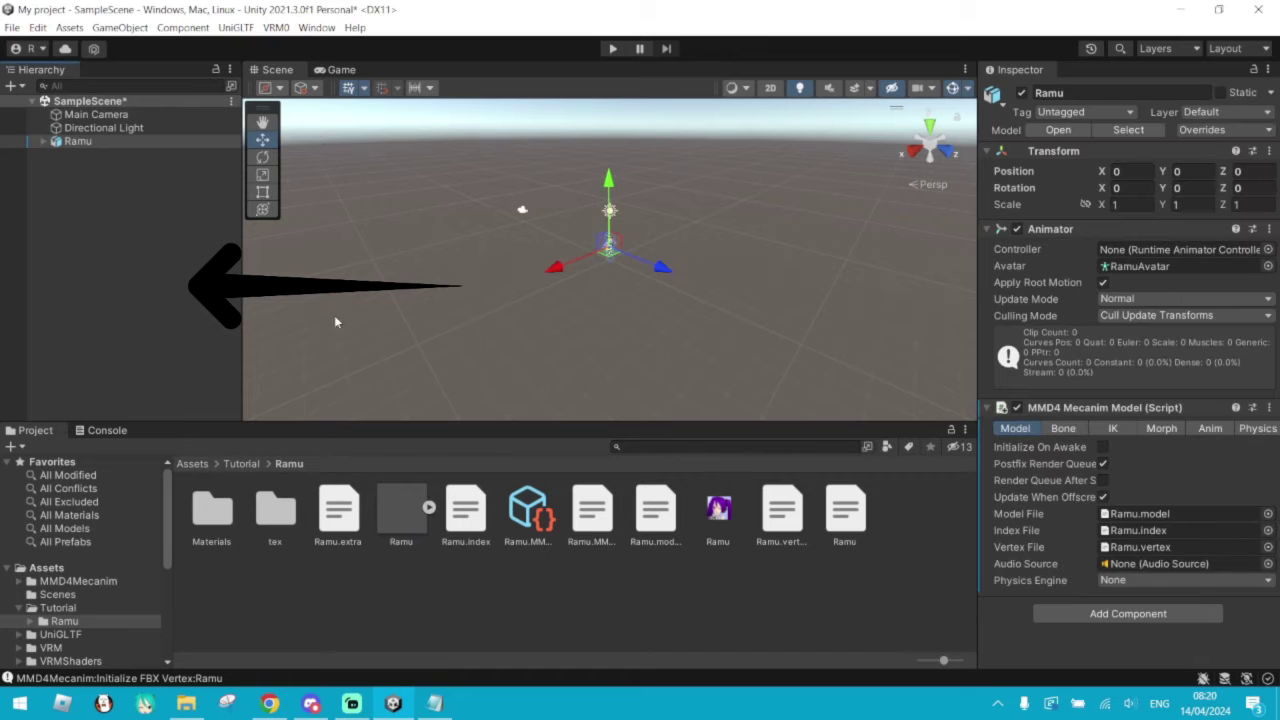
pyautogui.scroll(5, 654, 236)
pyautogui.moveTo(657, 224); pyautogui.dragTo(651, 331, button='middle')
pyautogui.scroll(6, 651, 331)
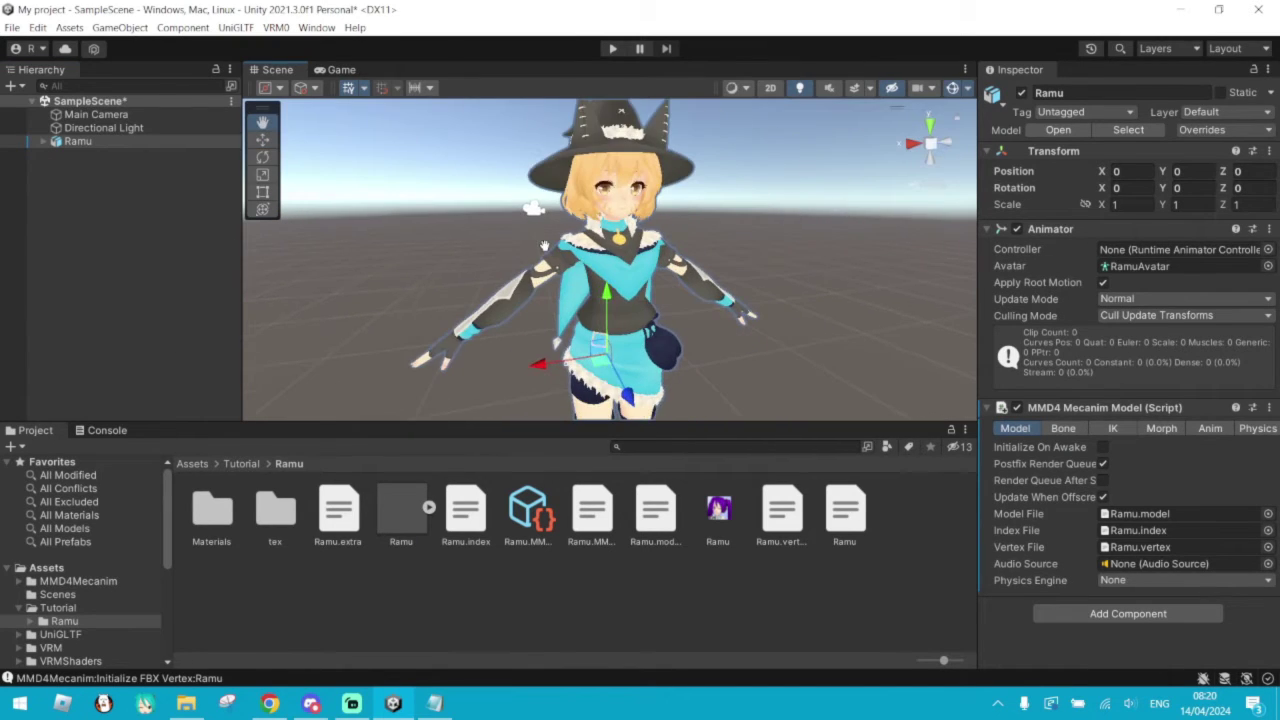
pyautogui.moveTo(544, 245); pyautogui.dragTo(560, 249, button='middle')
pyautogui.scroll(-1, 562, 252)
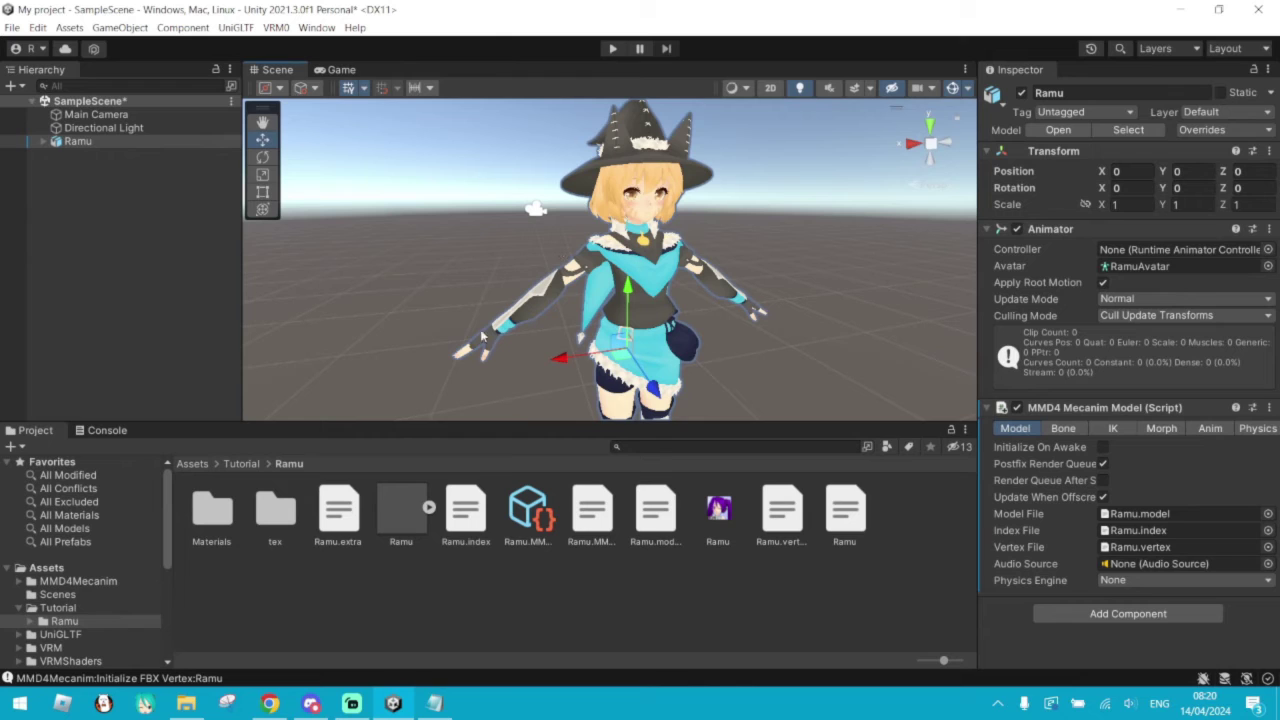
# - Assign the VRM/MToon shader to all five materials in the Ramu Materials folder, from 0.Body to 4.Expressions
pyautogui.doubleClick(226, 510)
pyautogui.click(214, 502)
pyautogui.keyDown('shift'); pyautogui.click(480, 522); pyautogui.keyUp('shift')
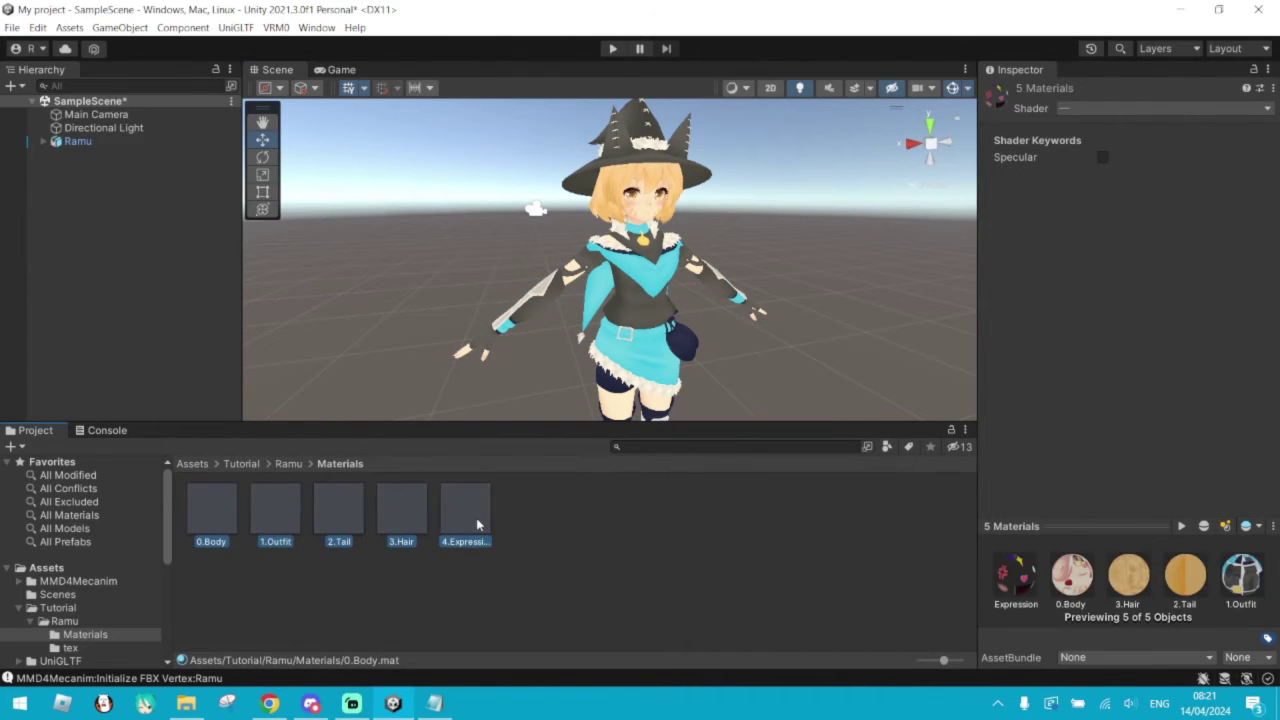
pyautogui.click(1132, 106)
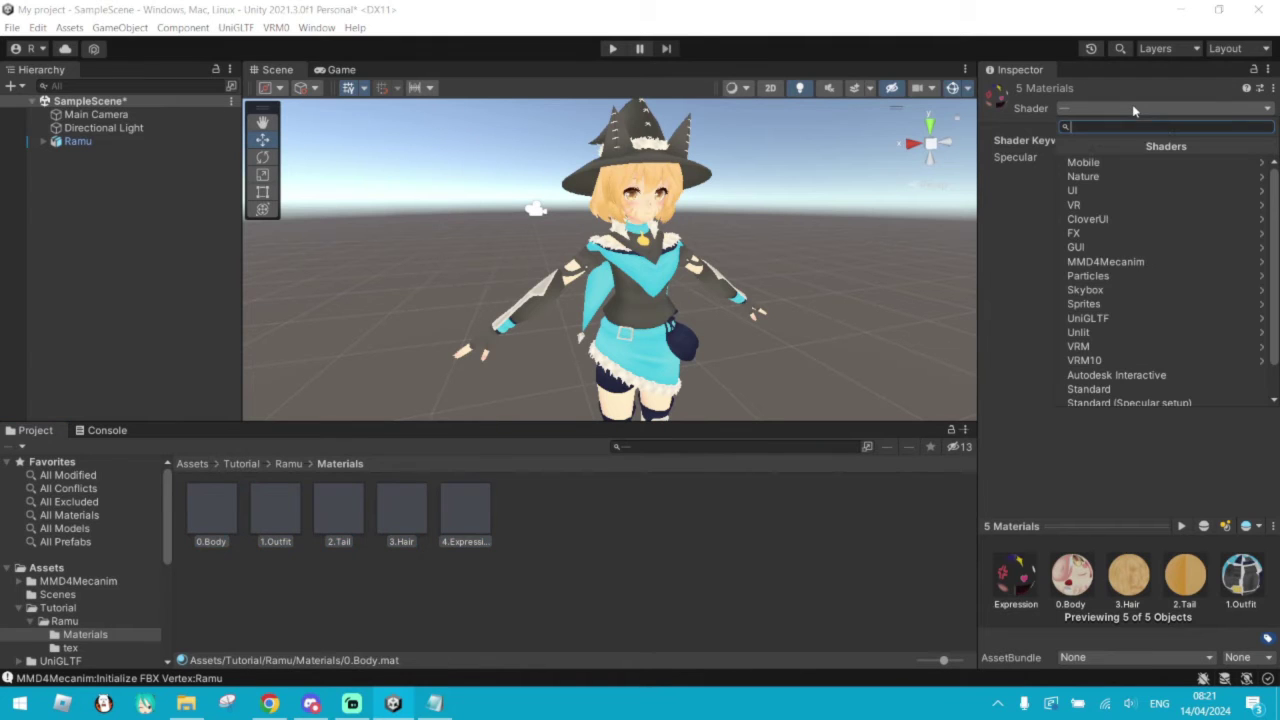
pyautogui.click(1101, 347)
pyautogui.click(1094, 164)
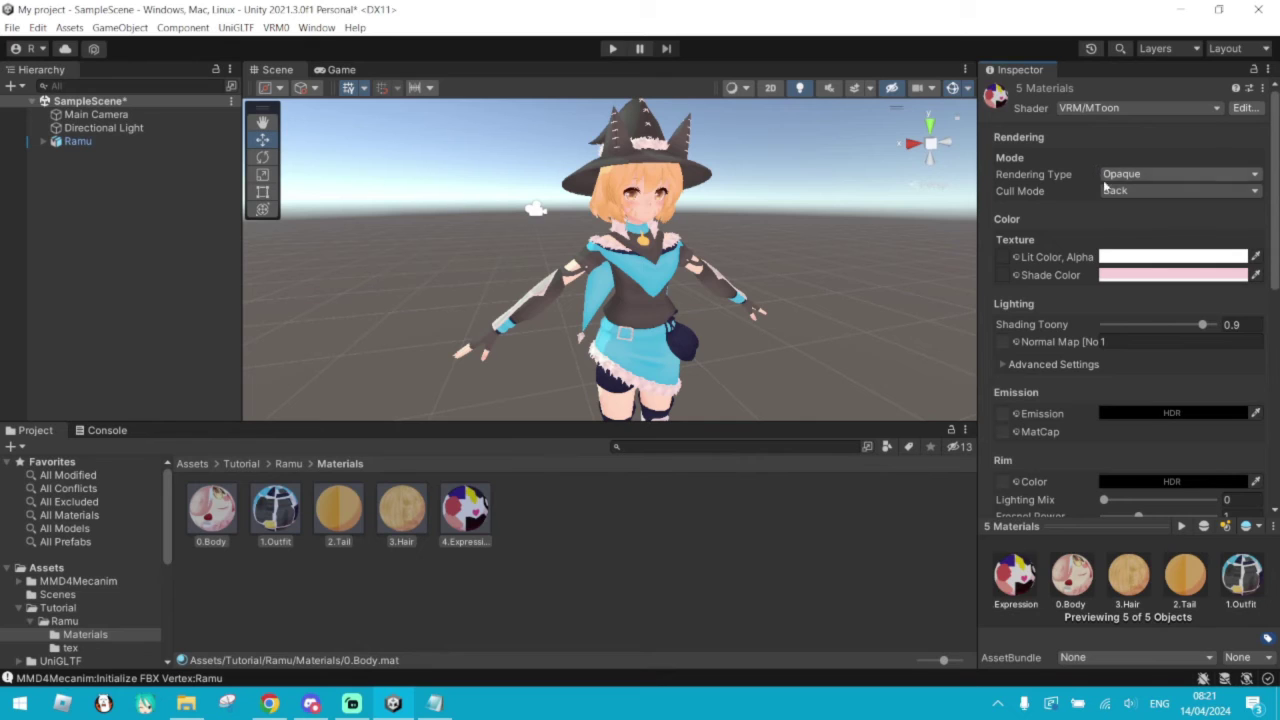
# - Set the Shade Color of all five materials to a dark blue-grey, hex 3E3D5E
pyautogui.click(1130, 275)
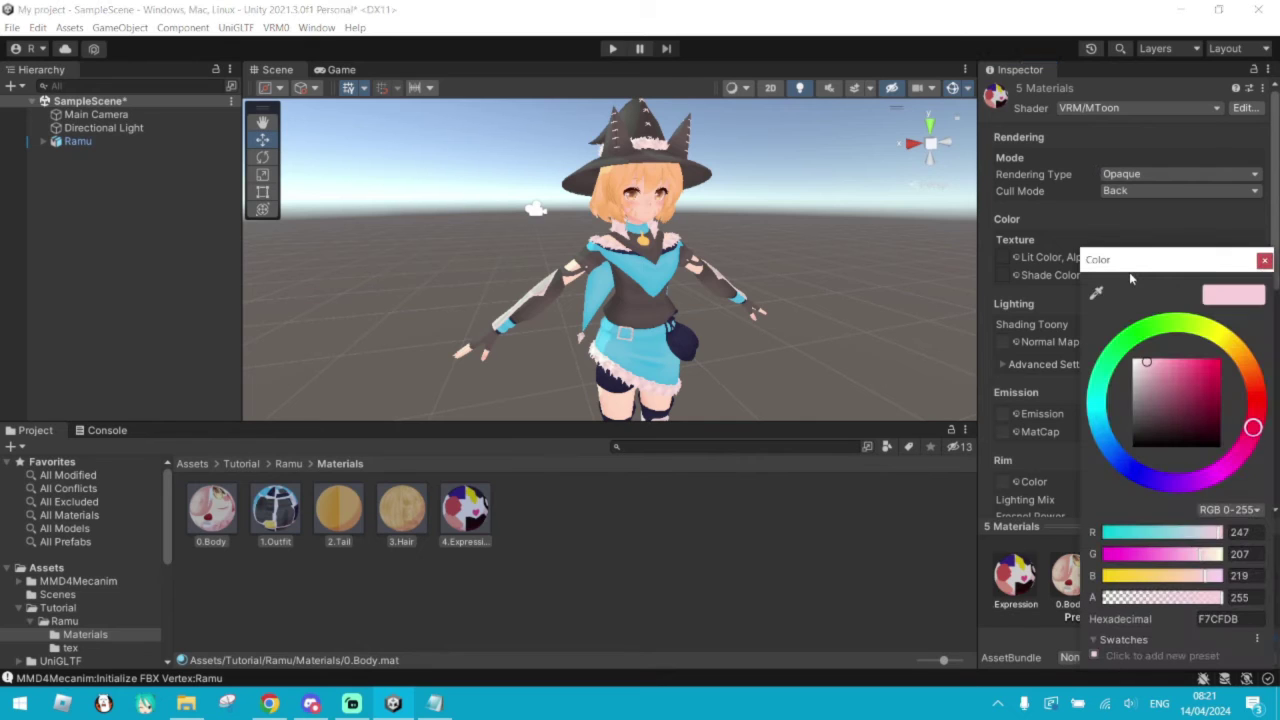
pyautogui.click(1146, 472)
pyautogui.moveTo(1174, 399); pyautogui.dragTo(1164, 413)
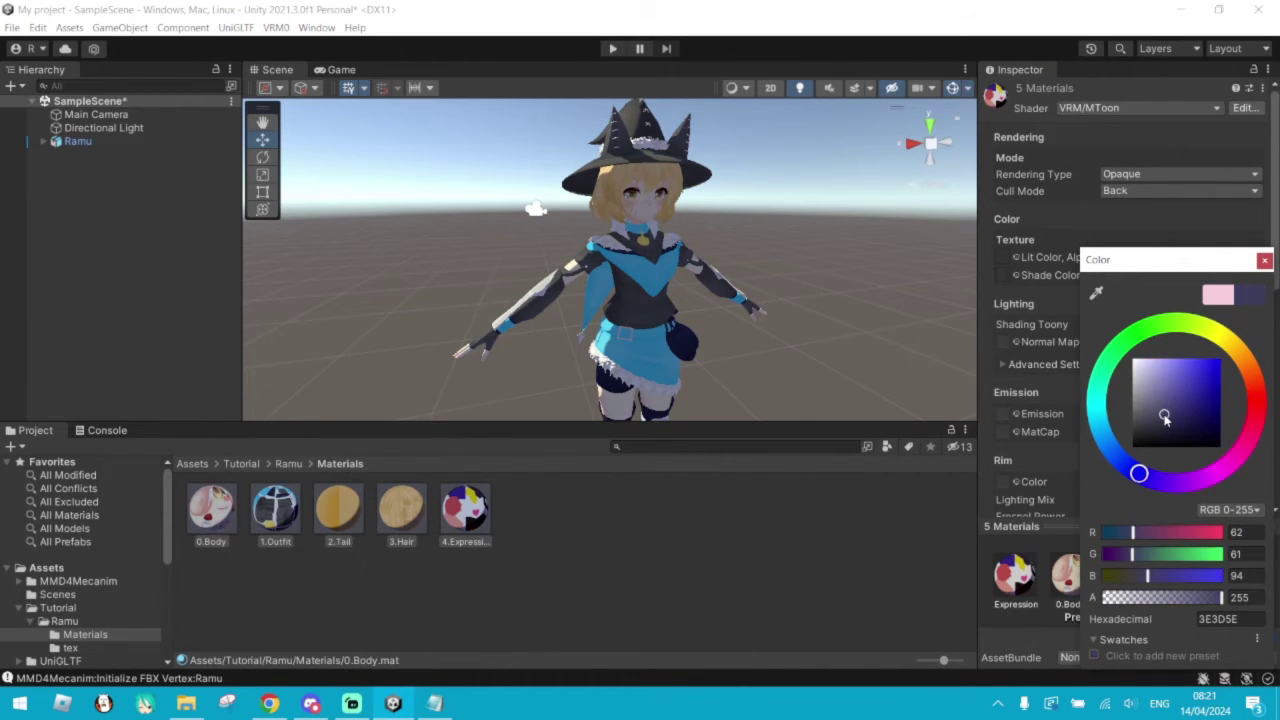
pyautogui.click(1264, 260)
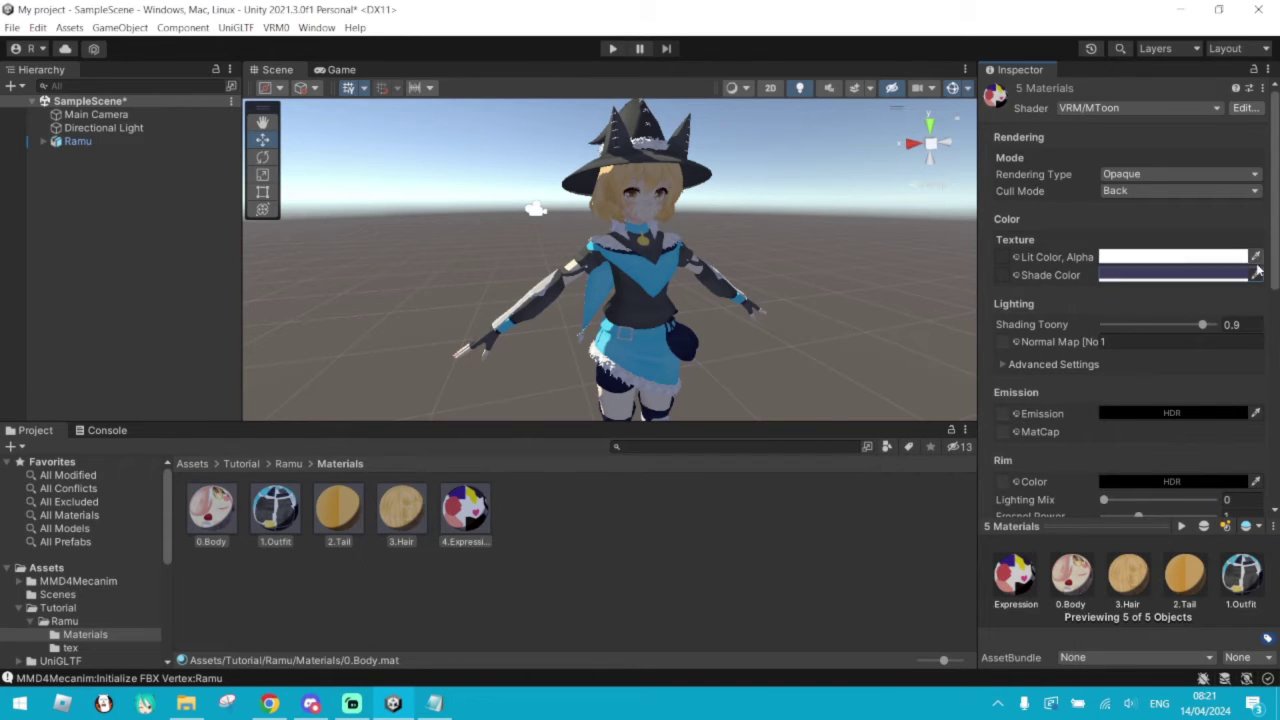
# - Set the rendering type of the 4.Expressions material to Transparent
pyautogui.click(455, 516)
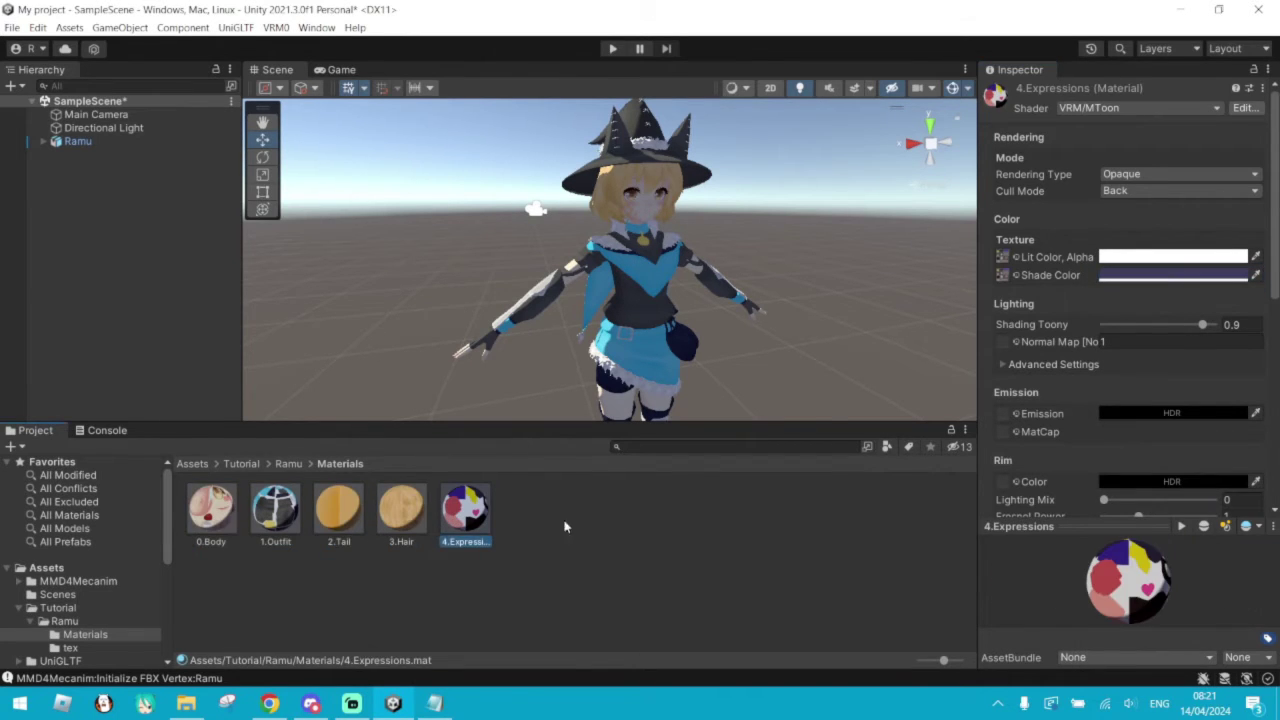
pyautogui.click(1149, 174)
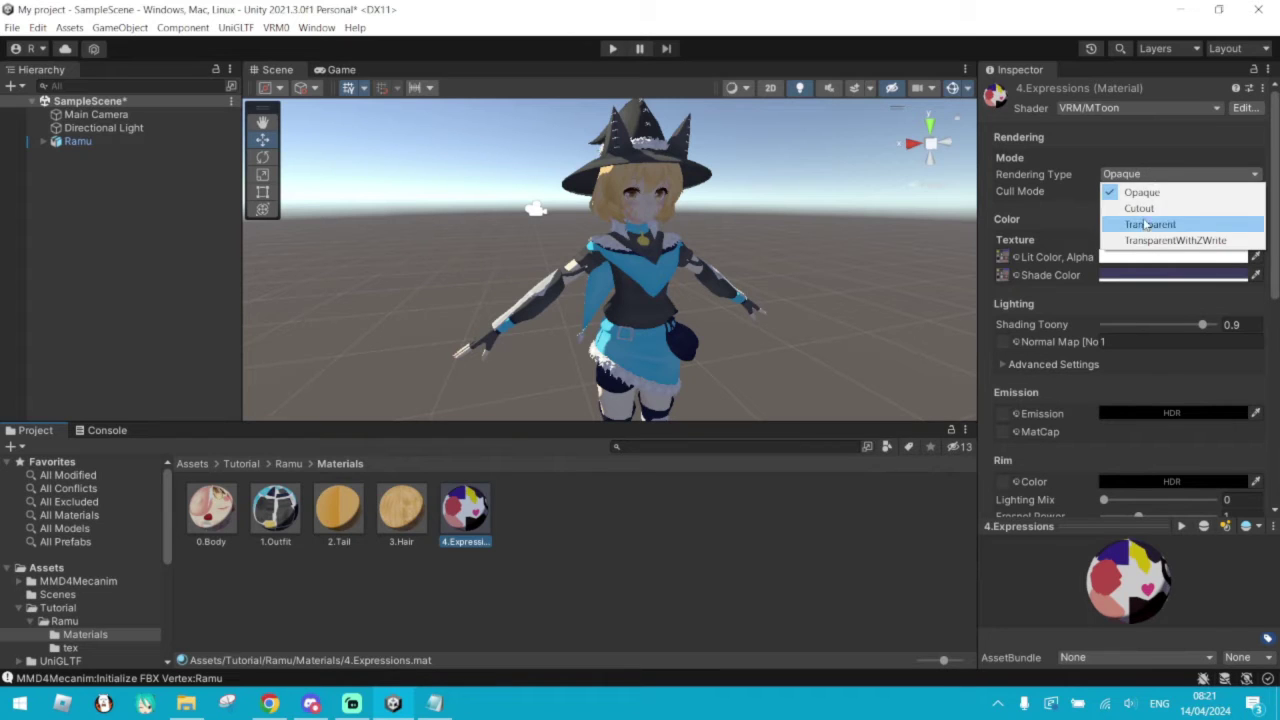
pyautogui.click(1143, 225)
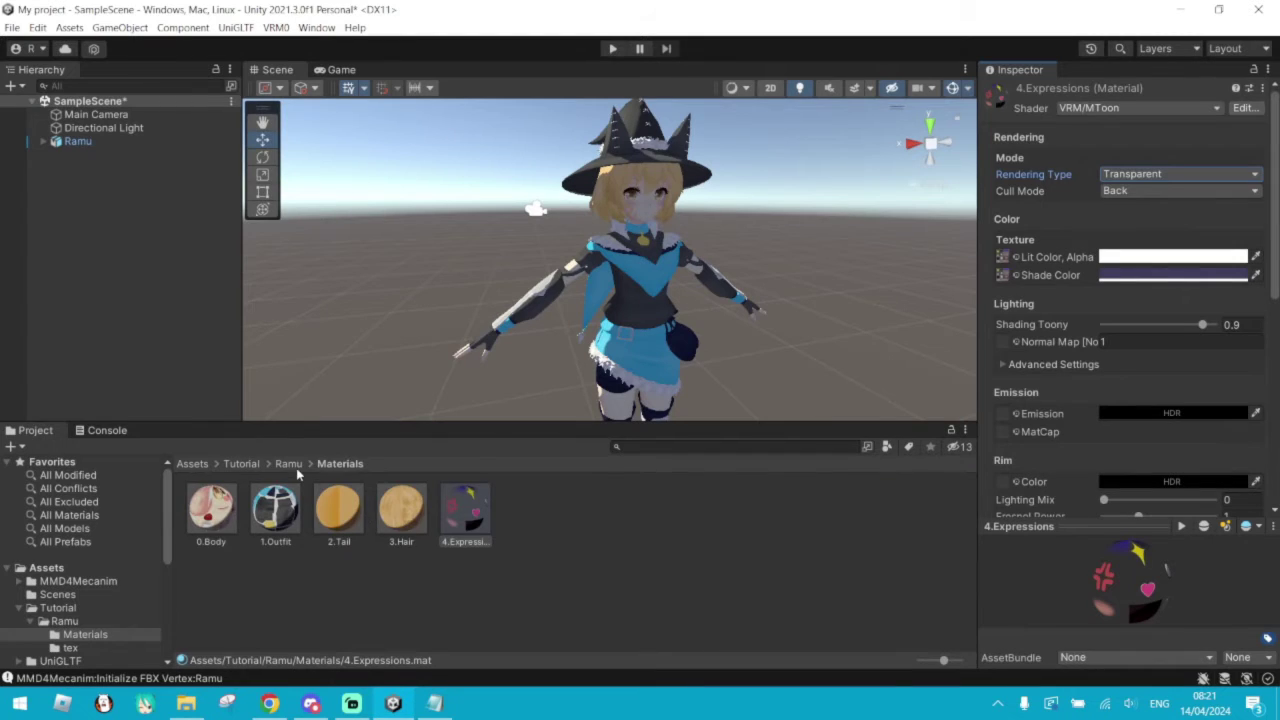
# - Export the scene's Ramu model as VRM 0.x with title Ramu, version 1.0 and the author's name, saving it as Ramu on the desktop
pyautogui.click(294, 467)
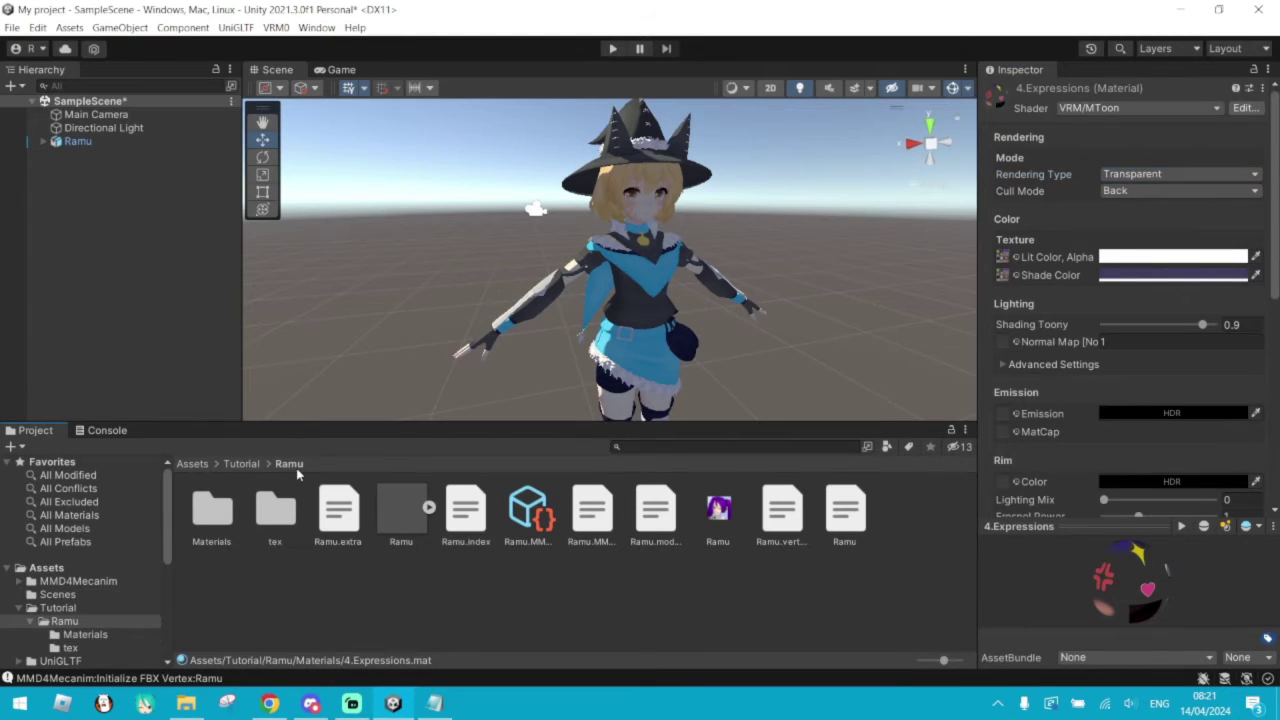
pyautogui.click(66, 141)
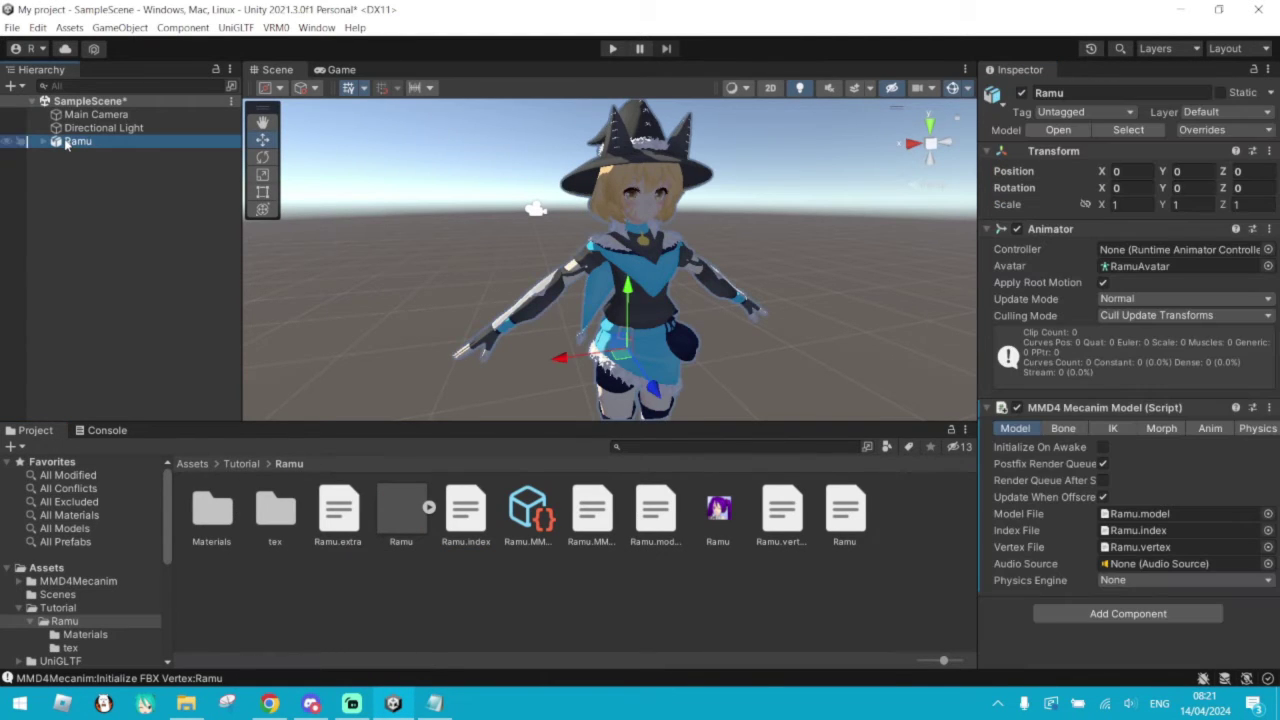
pyautogui.click(278, 30)
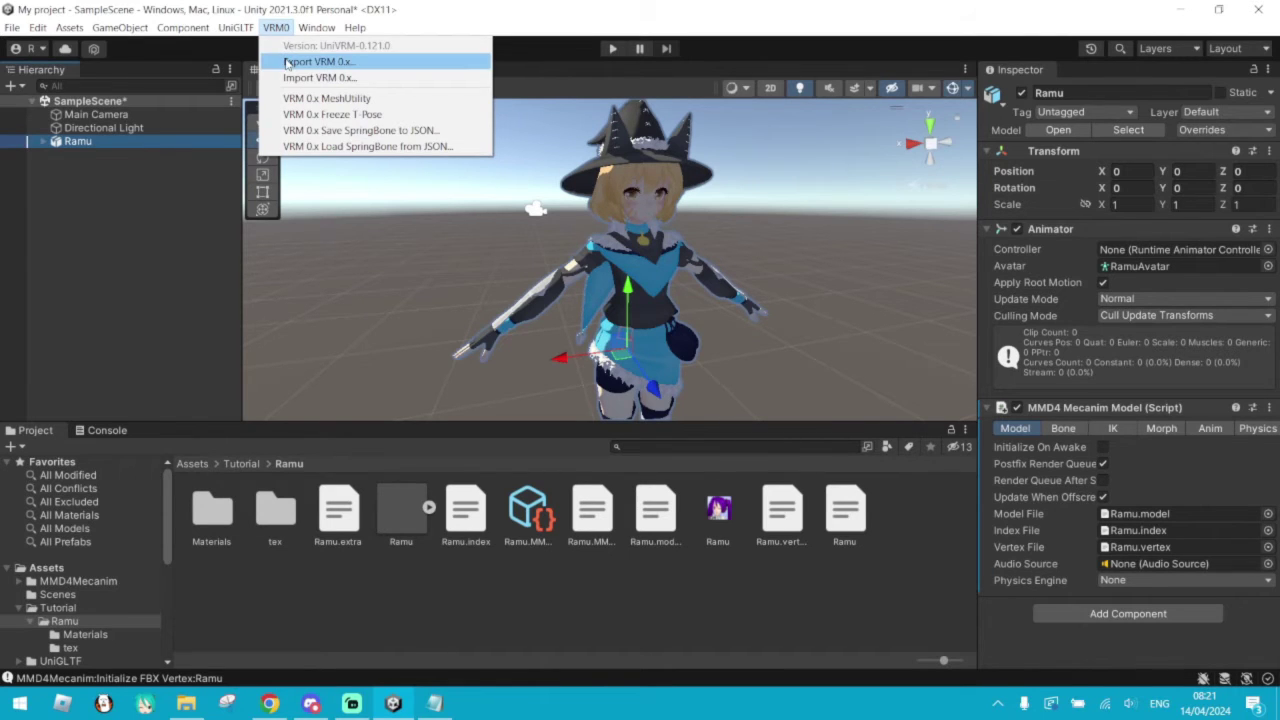
pyautogui.click(345, 63)
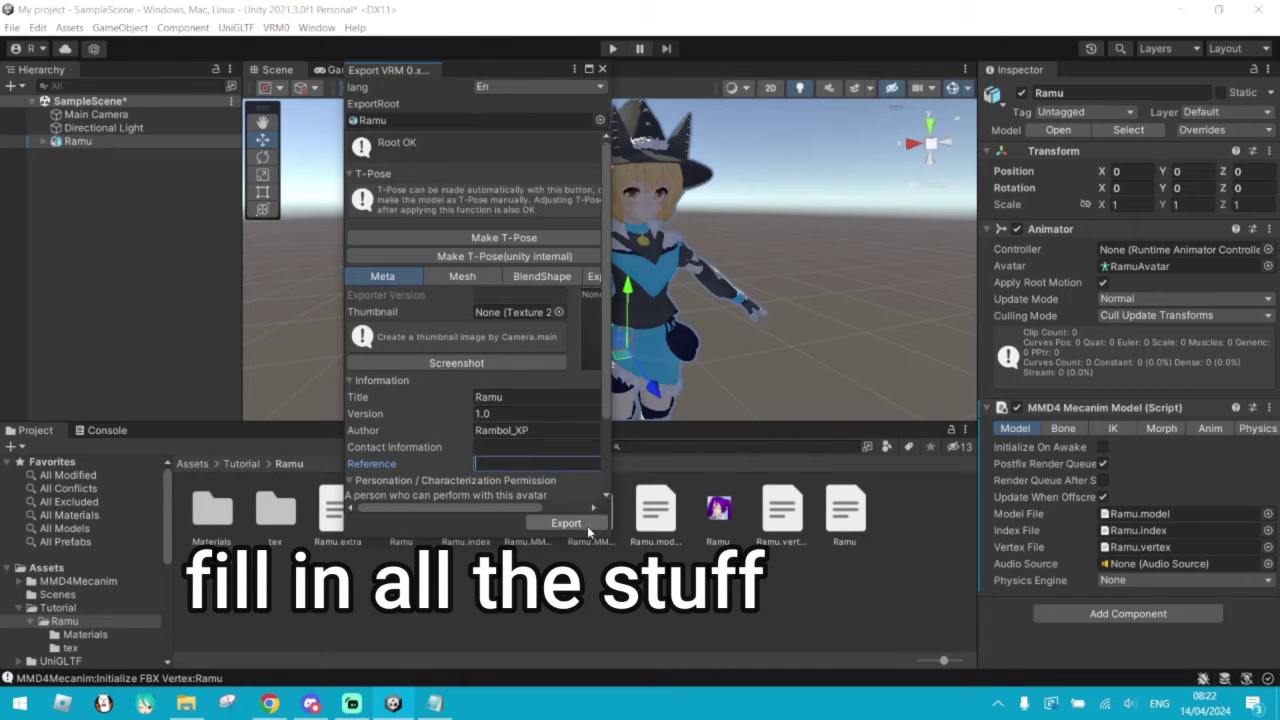
pyautogui.click(583, 524)
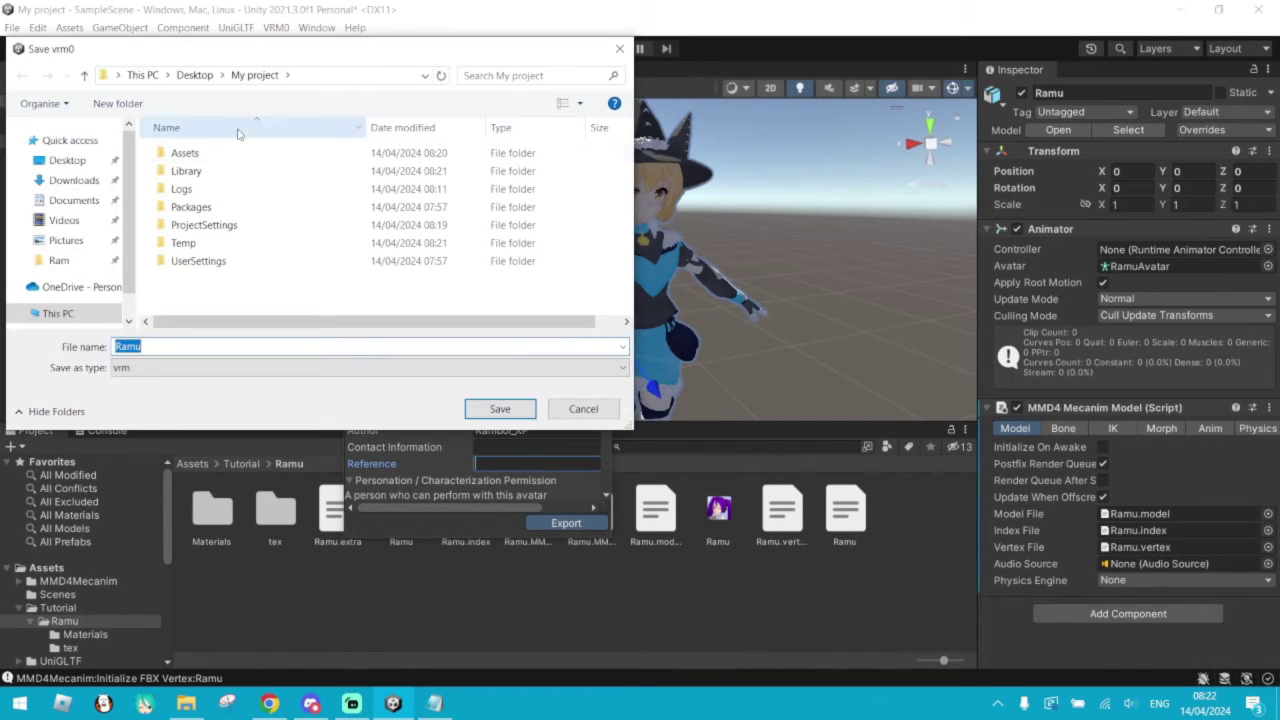
pyautogui.click(67, 160)
pyautogui.scroll(-5, 400, 230)
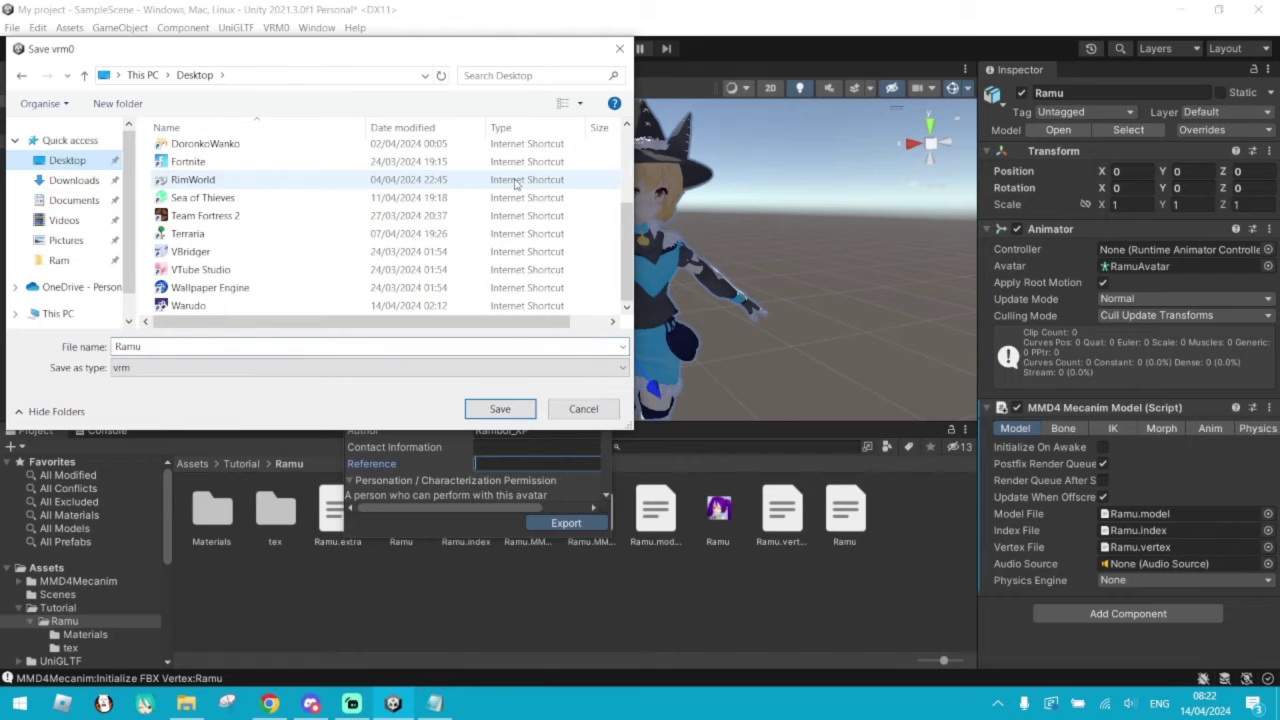
pyautogui.click(512, 406)
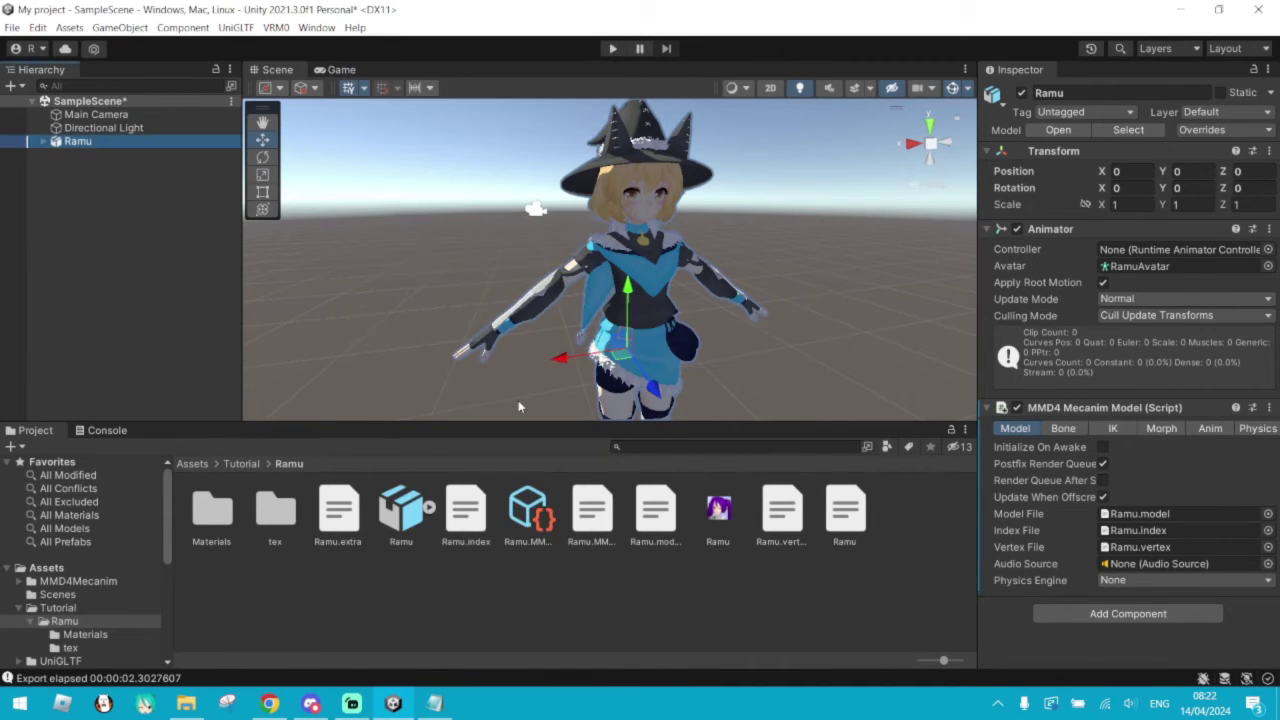
# - Delete the Ramu folder from Assets/Tutorial and the Ramu object from SampleScene
pyautogui.click(241, 464)
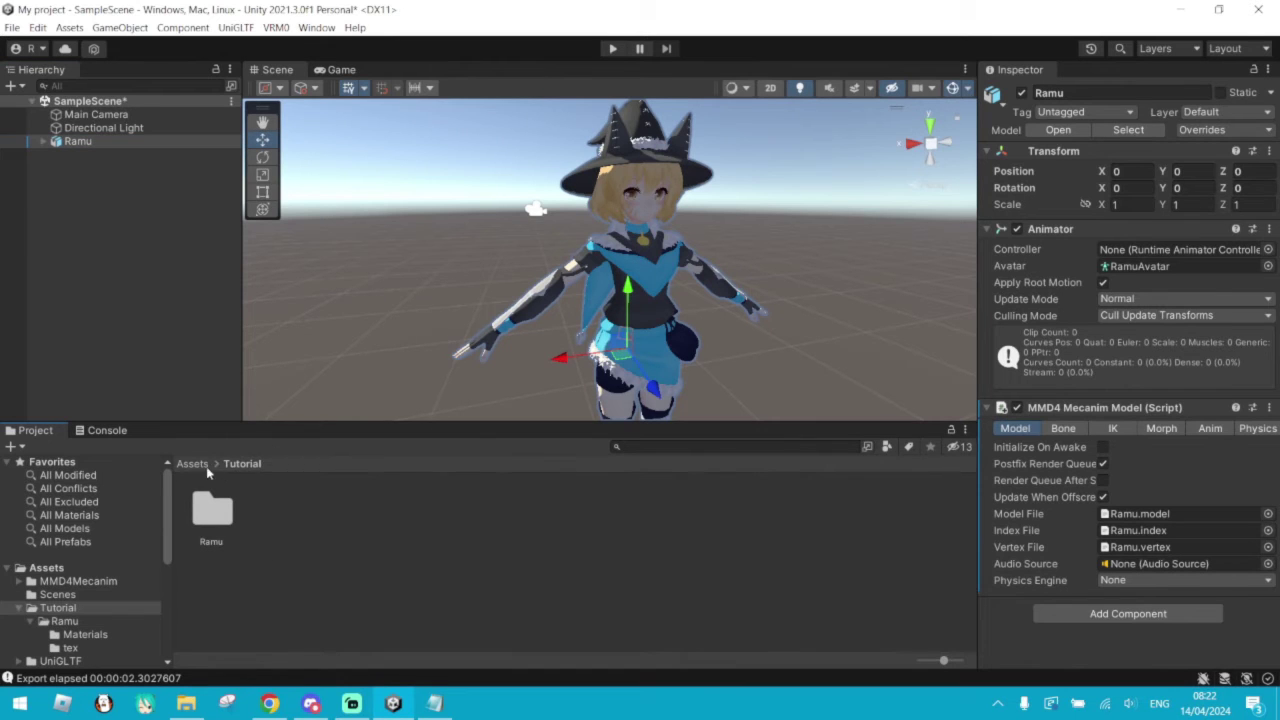
pyautogui.click(205, 467)
pyautogui.click(215, 512)
pyautogui.click(338, 512)
pyautogui.doubleClick(338, 512)
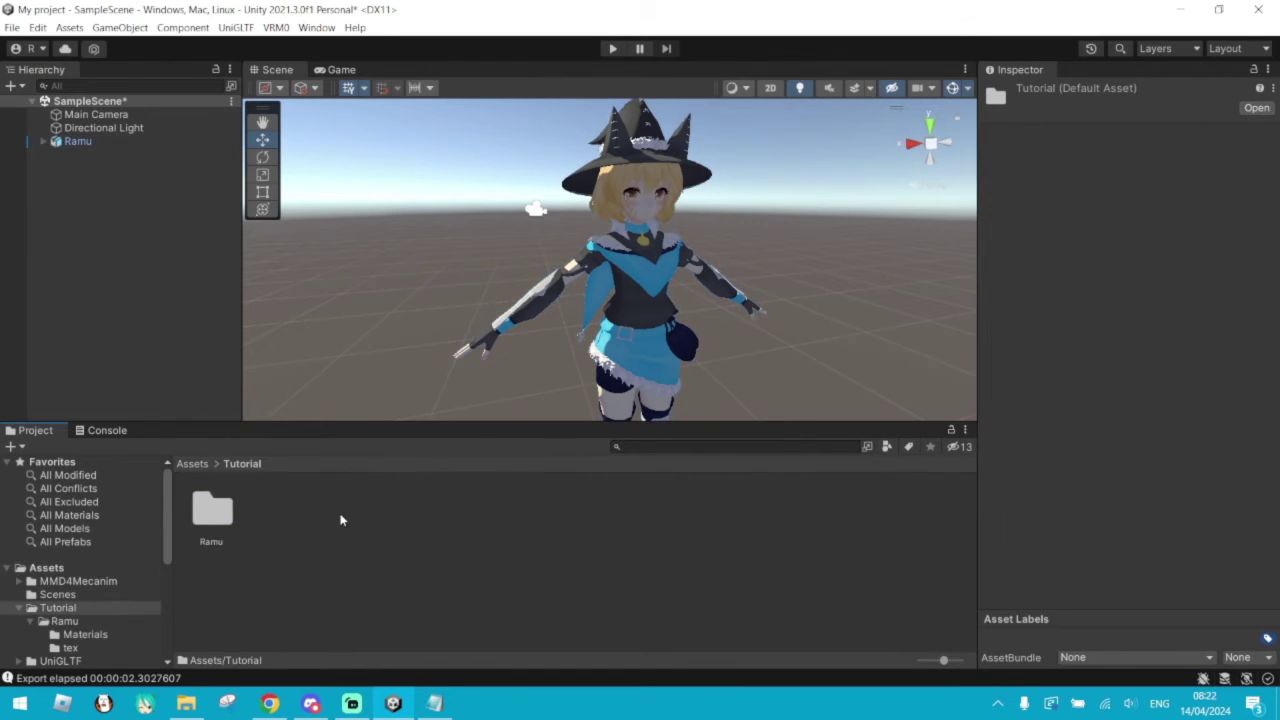
pyautogui.click(222, 513)
pyautogui.press('Delete')
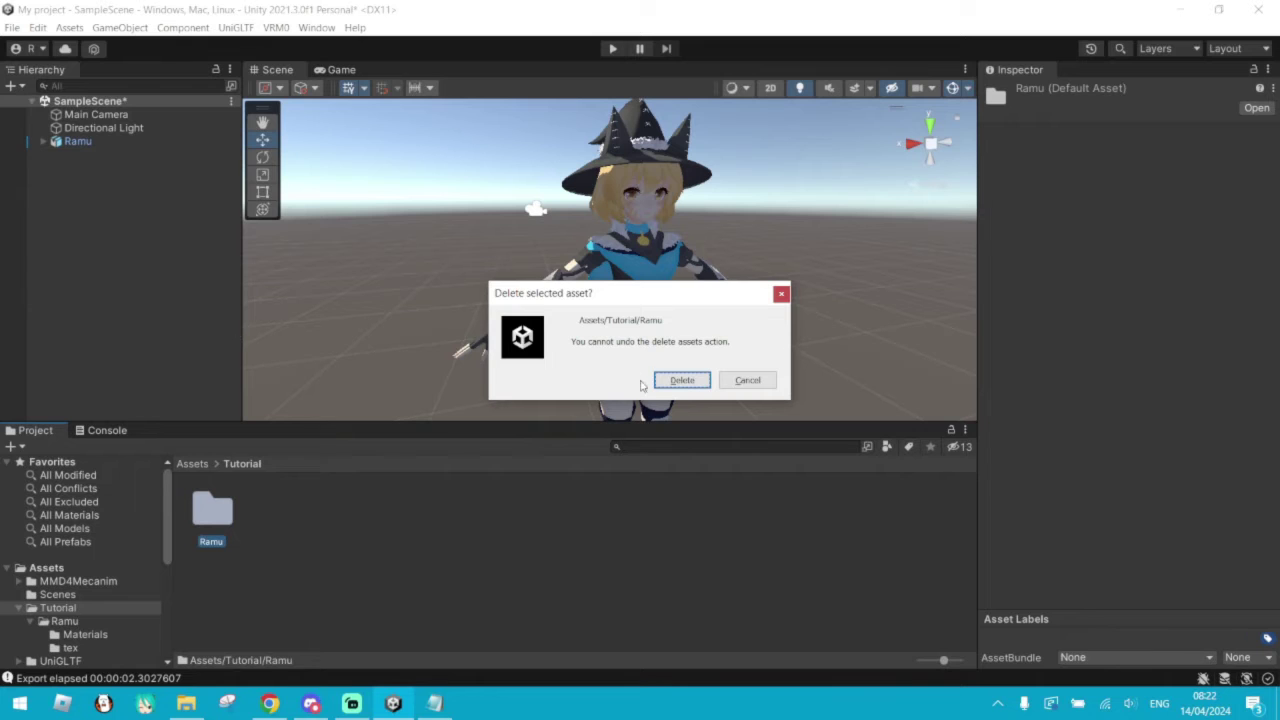
pyautogui.click(685, 376)
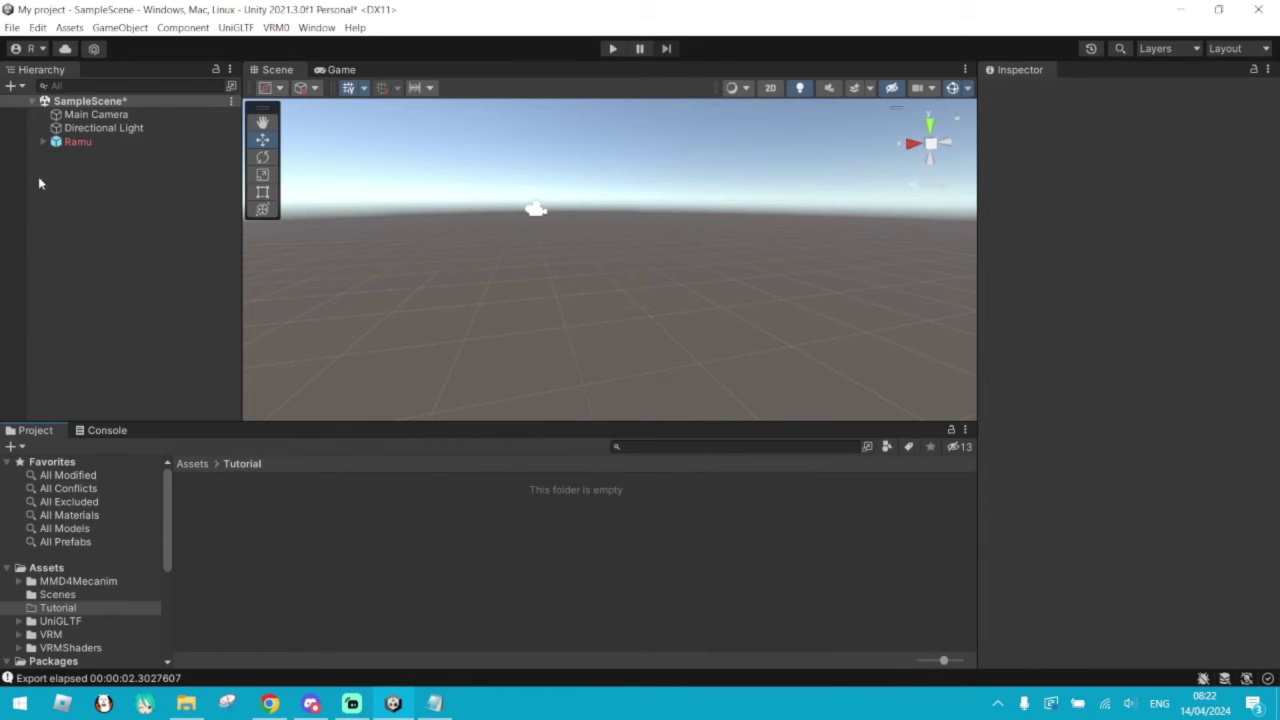
pyautogui.click(106, 145)
pyautogui.press('Delete')
# - Import Ramu.vrm from the desktop into the Assets/Tutorial folder and open its Ramu.BlendShapes folder
pyautogui.click(1166, 8)
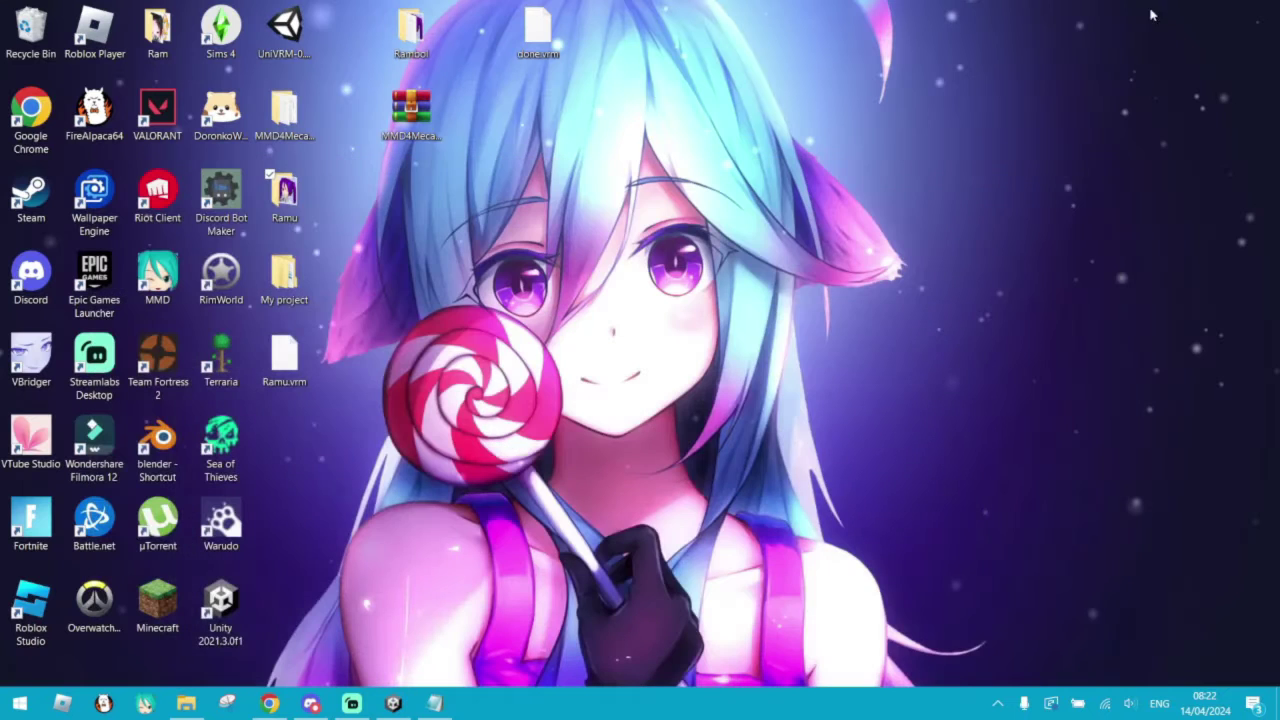
pyautogui.moveTo(284, 355); pyautogui.dragTo(371, 545)
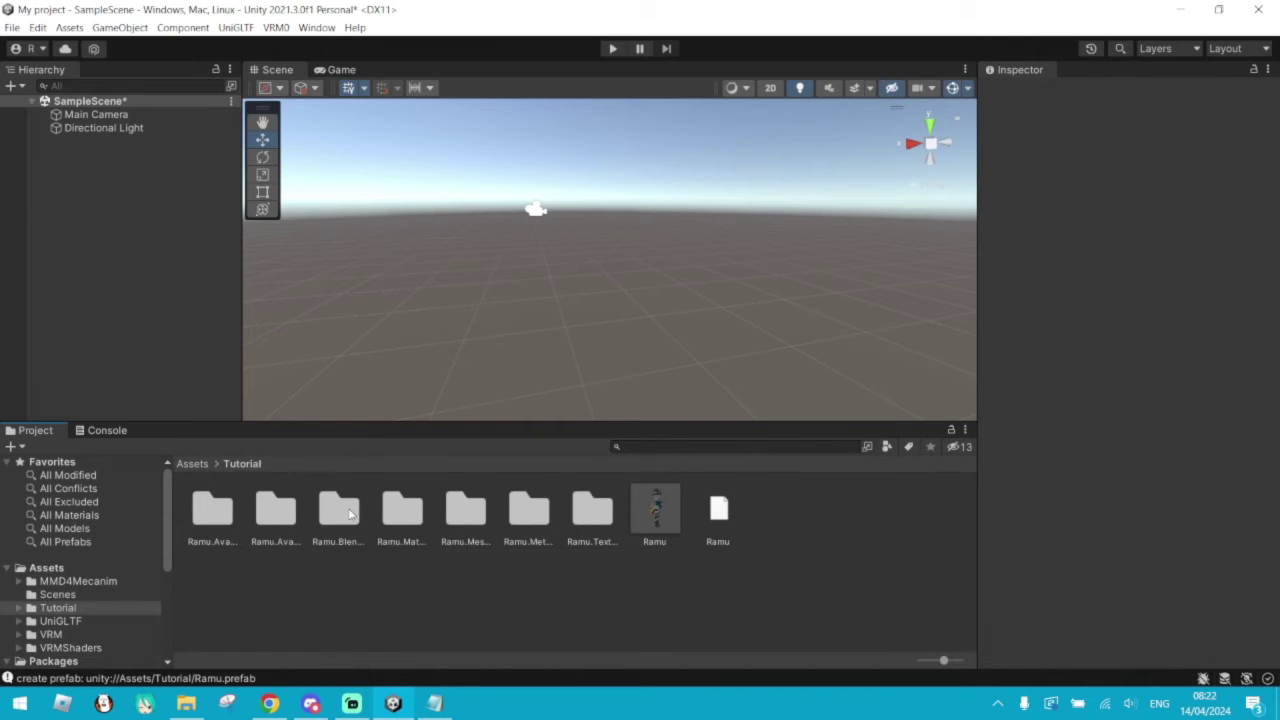
pyautogui.doubleClick(340, 512)
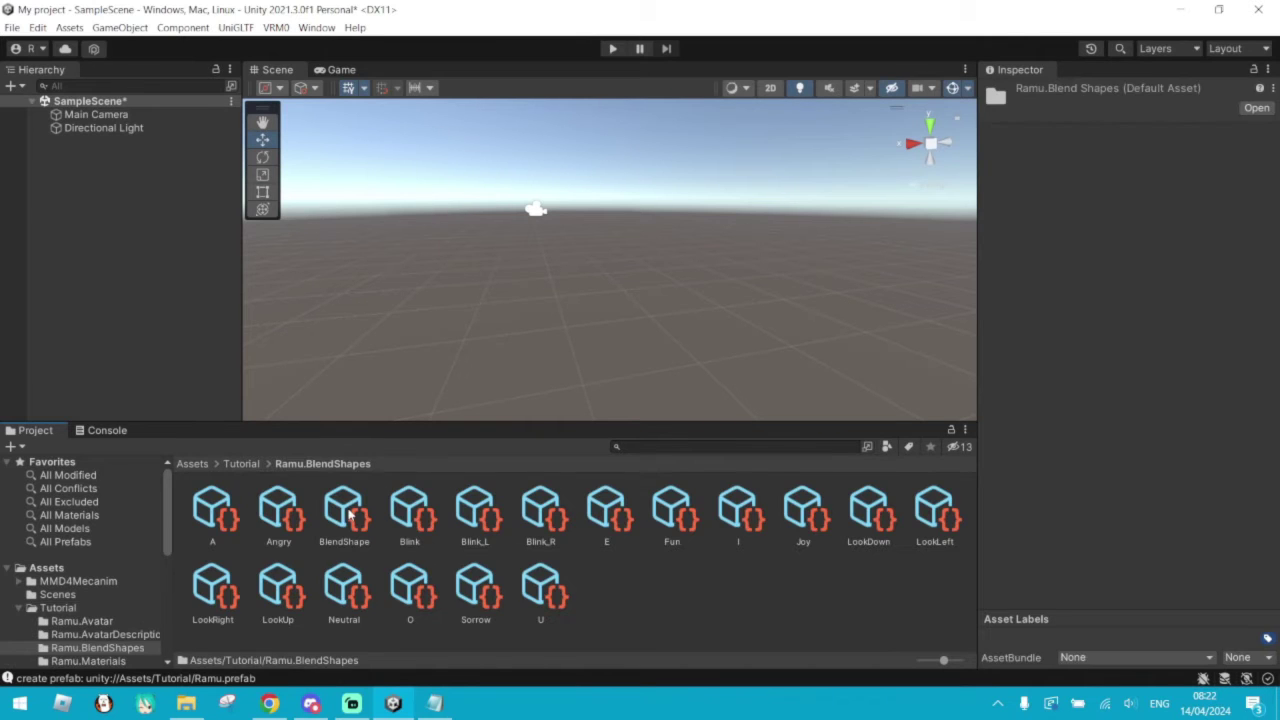
pyautogui.click(244, 464)
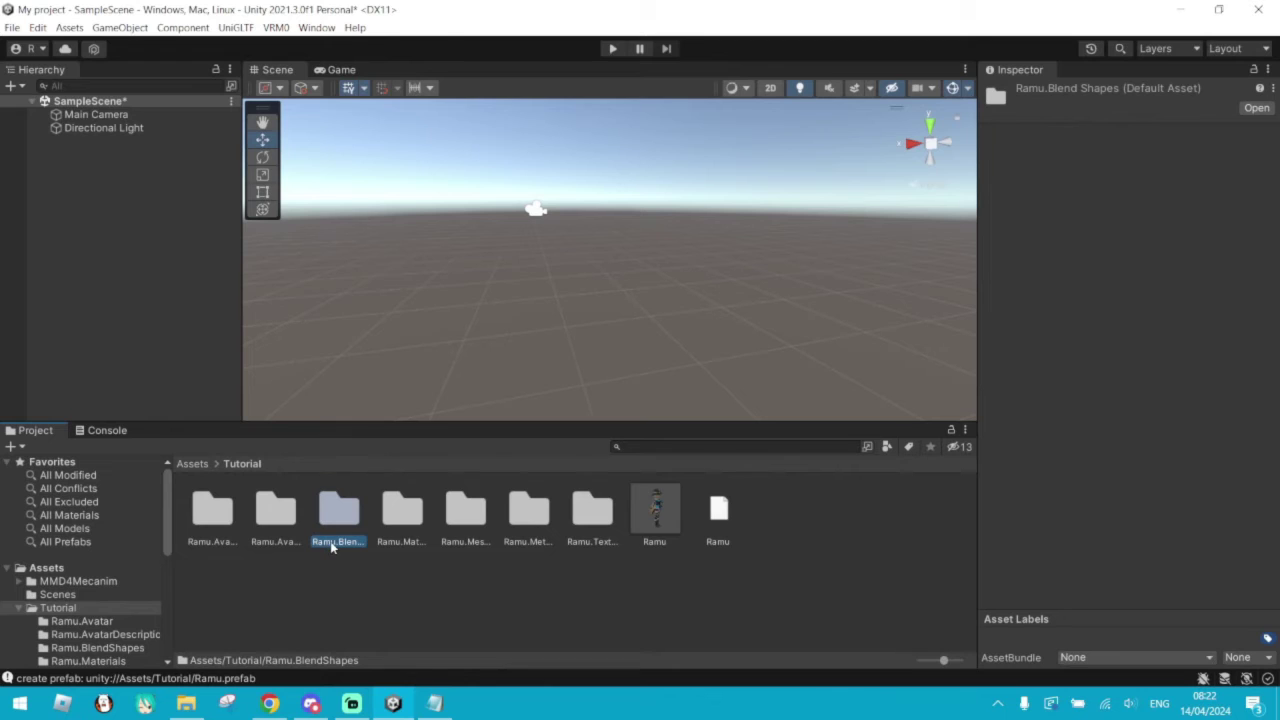
pyautogui.doubleClick(344, 515)
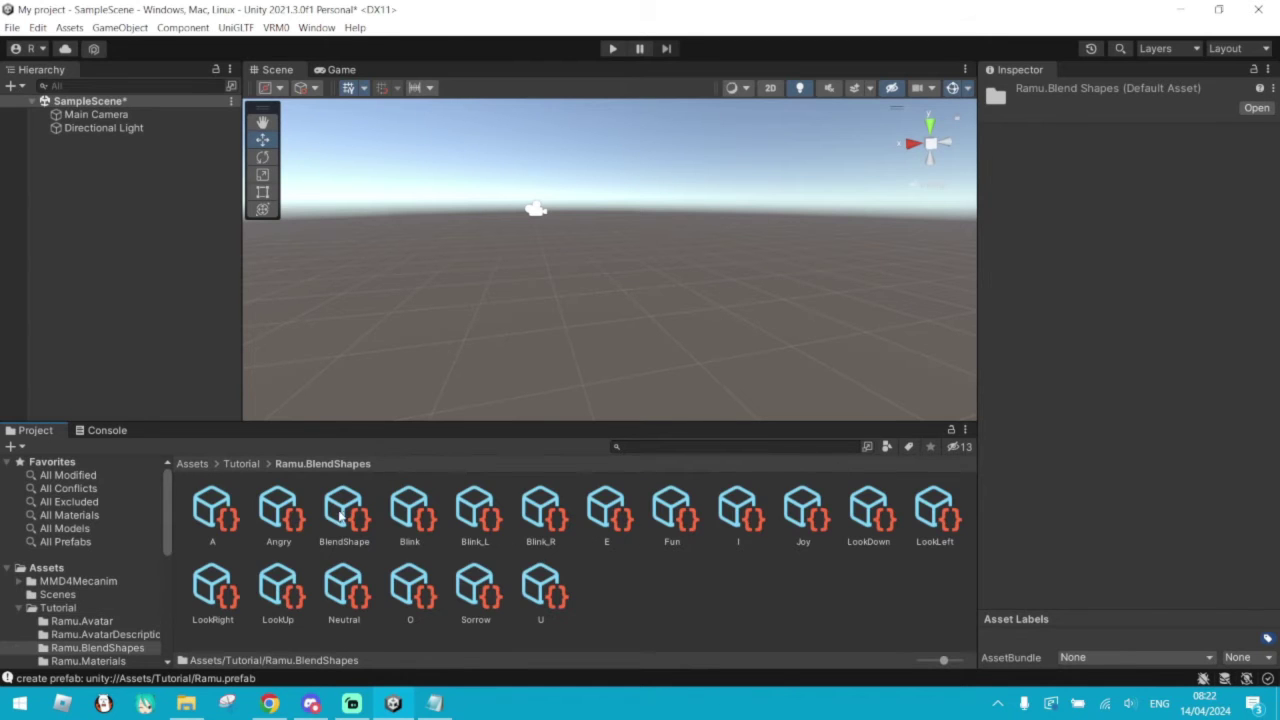
# - In the A blend shape clip, set the 4.a value of U_Char_1 to 100 and check the mouth in the preview
pyautogui.click(223, 509)
pyautogui.press('Right')
pyautogui.press('Right')
pyautogui.press('Right')
pyautogui.press('Left')
pyautogui.press('Left')
pyautogui.press('Left')
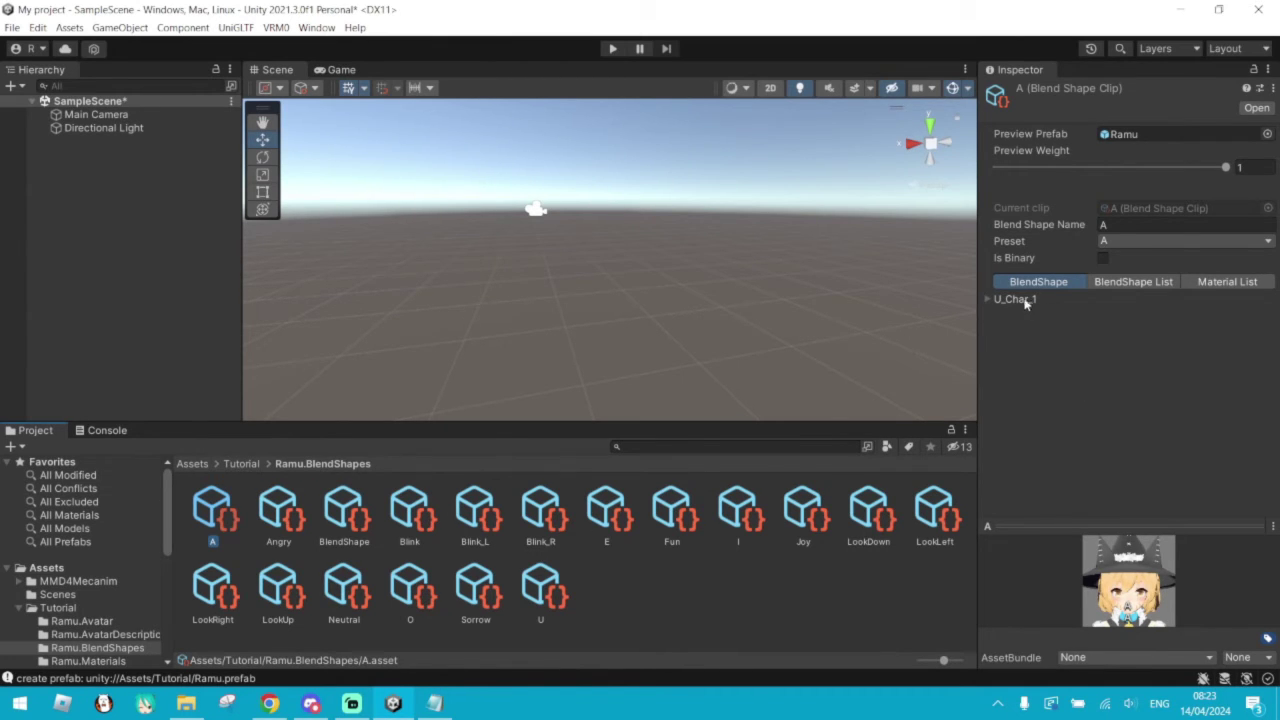
pyautogui.click(989, 300)
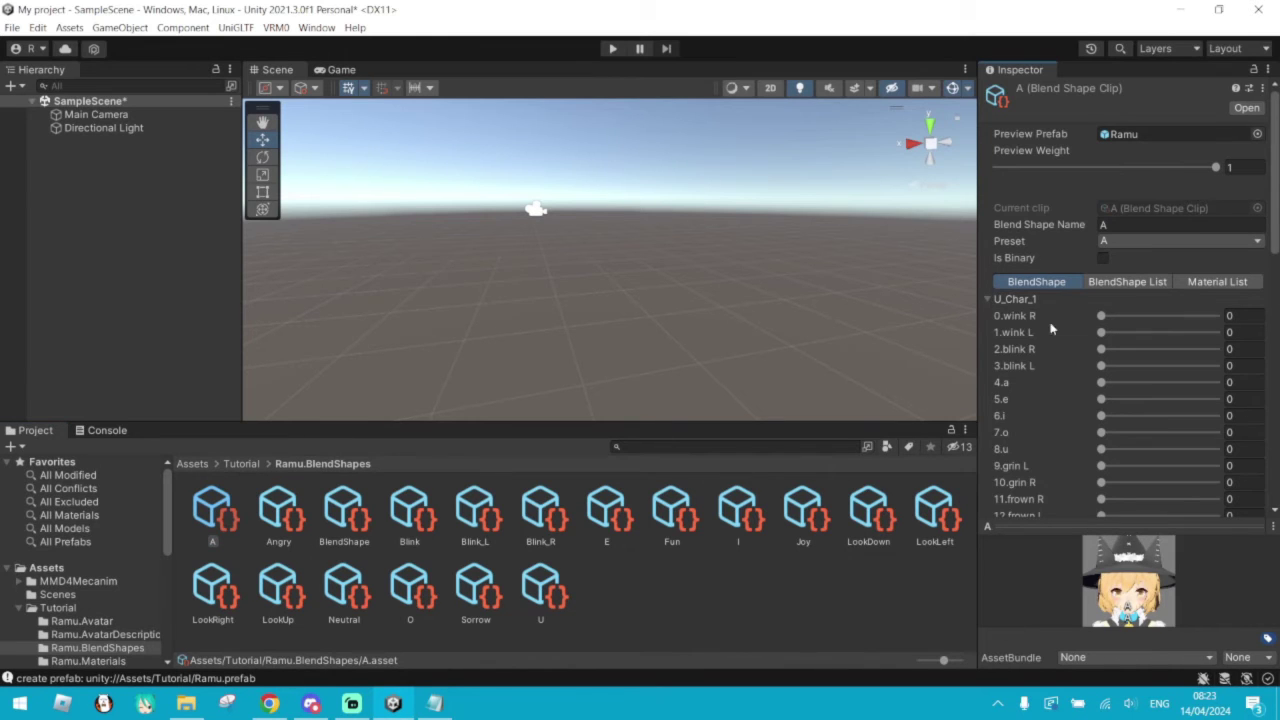
pyautogui.scroll(-1, 1043, 315)
pyautogui.moveTo(1101, 337); pyautogui.dragTo(1215, 337)
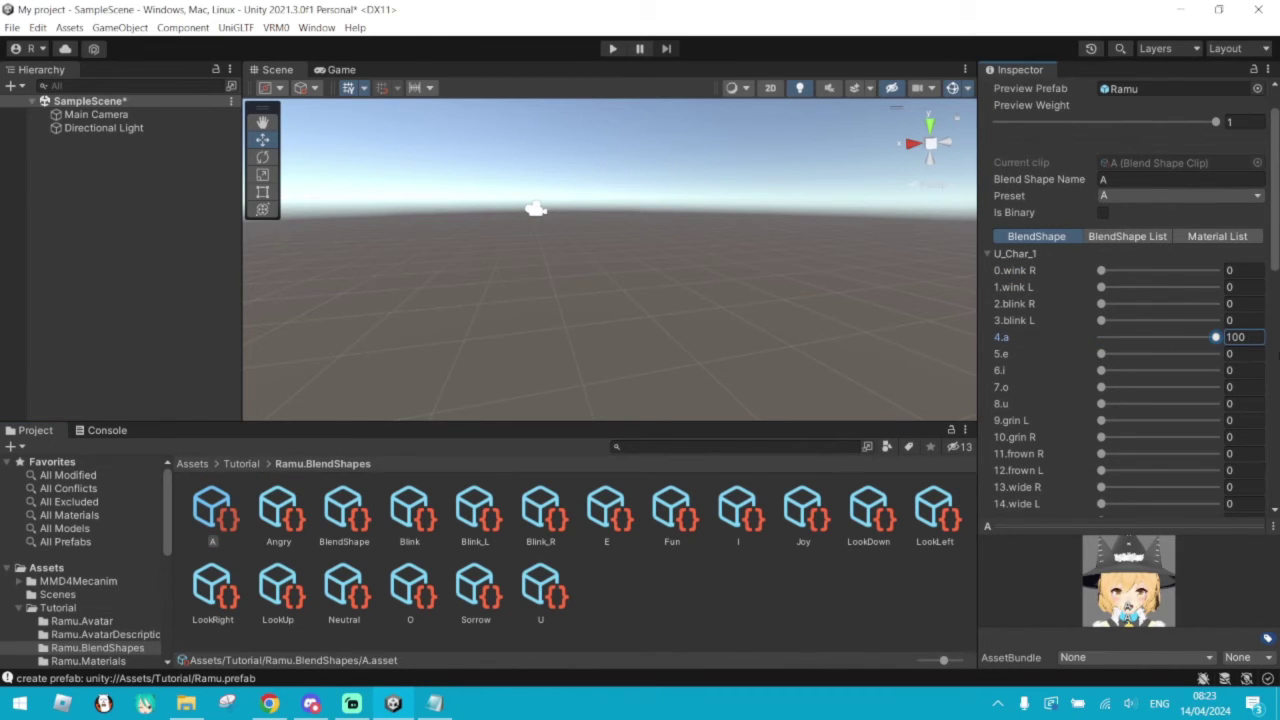
pyautogui.moveTo(1090, 564); pyautogui.dragTo(1128, 578)
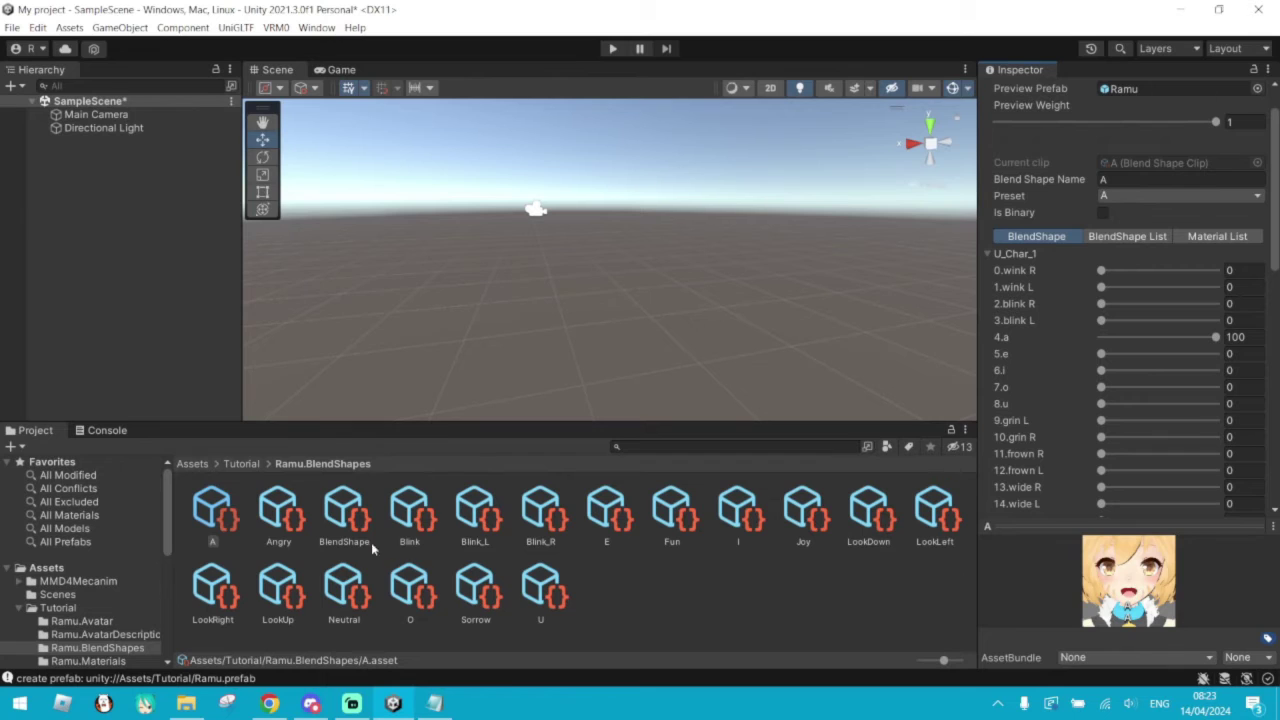
# - Create a new BlendShapeClip named cat from the BlendShape avatar asset, saved in the Ramu.BlendShapes folder
pyautogui.click(714, 628)
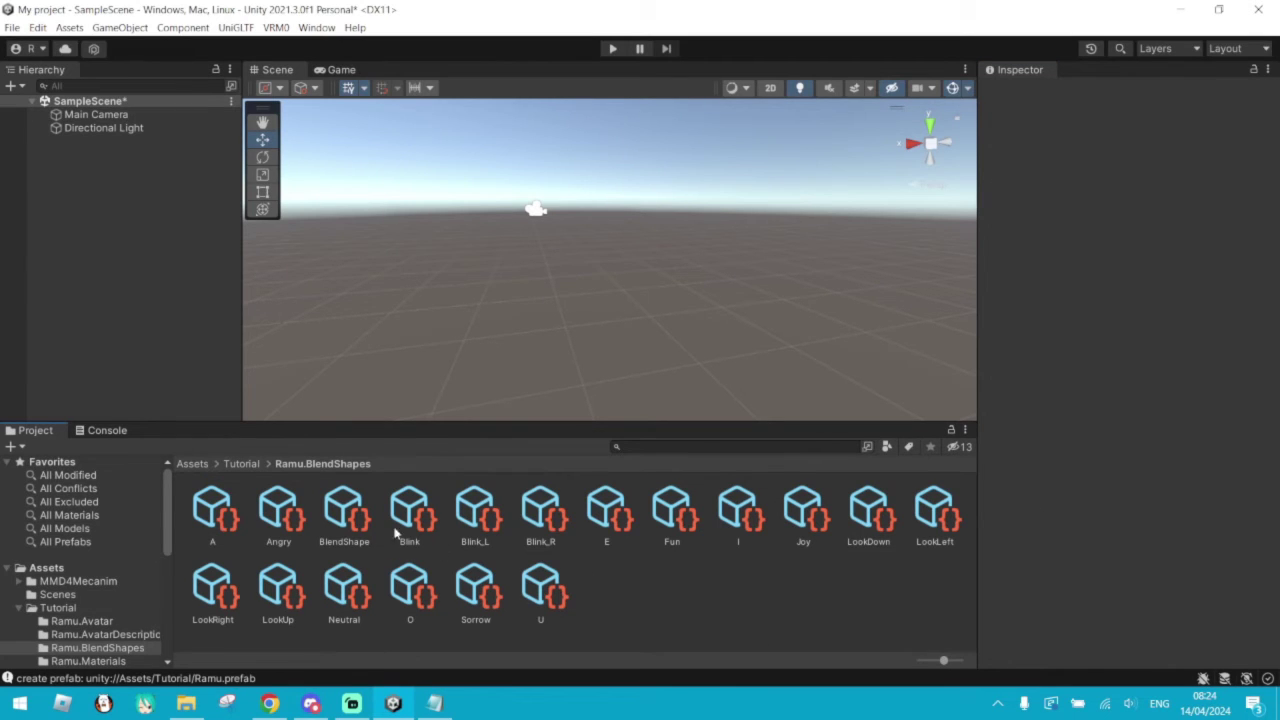
pyautogui.click(352, 516)
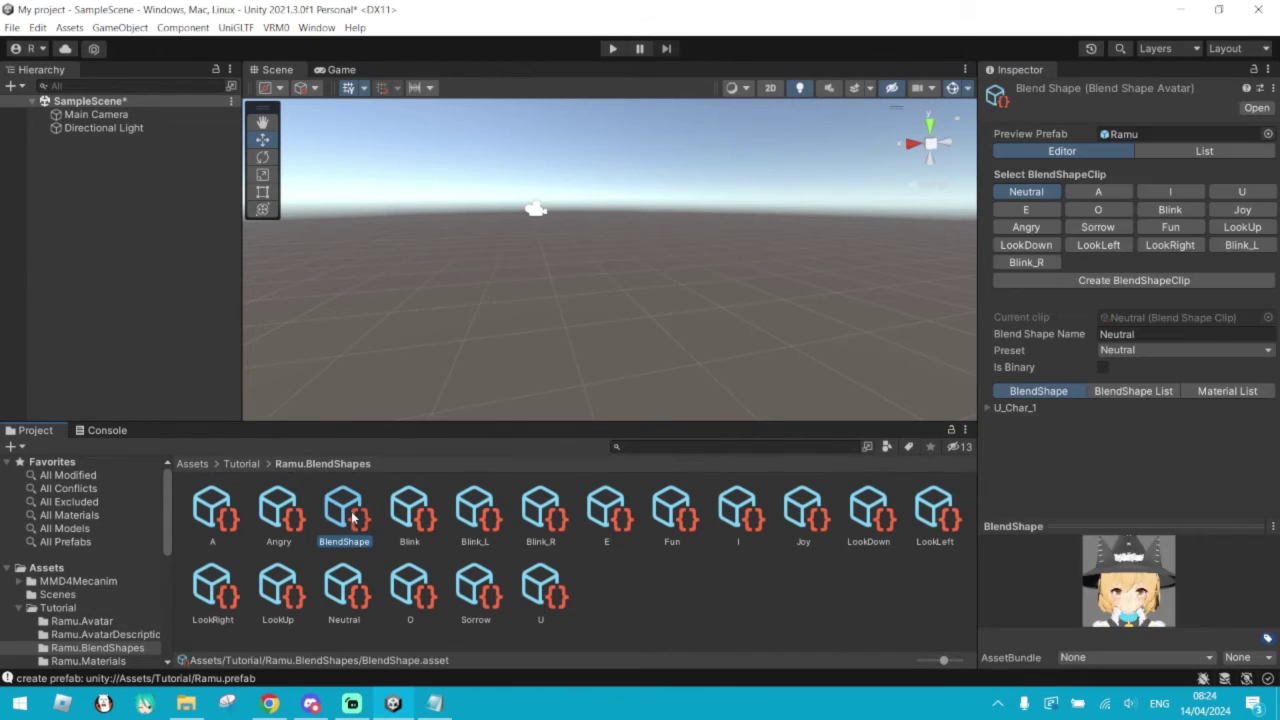
pyautogui.click(1135, 283)
pyautogui.scroll(-3, 400, 250)
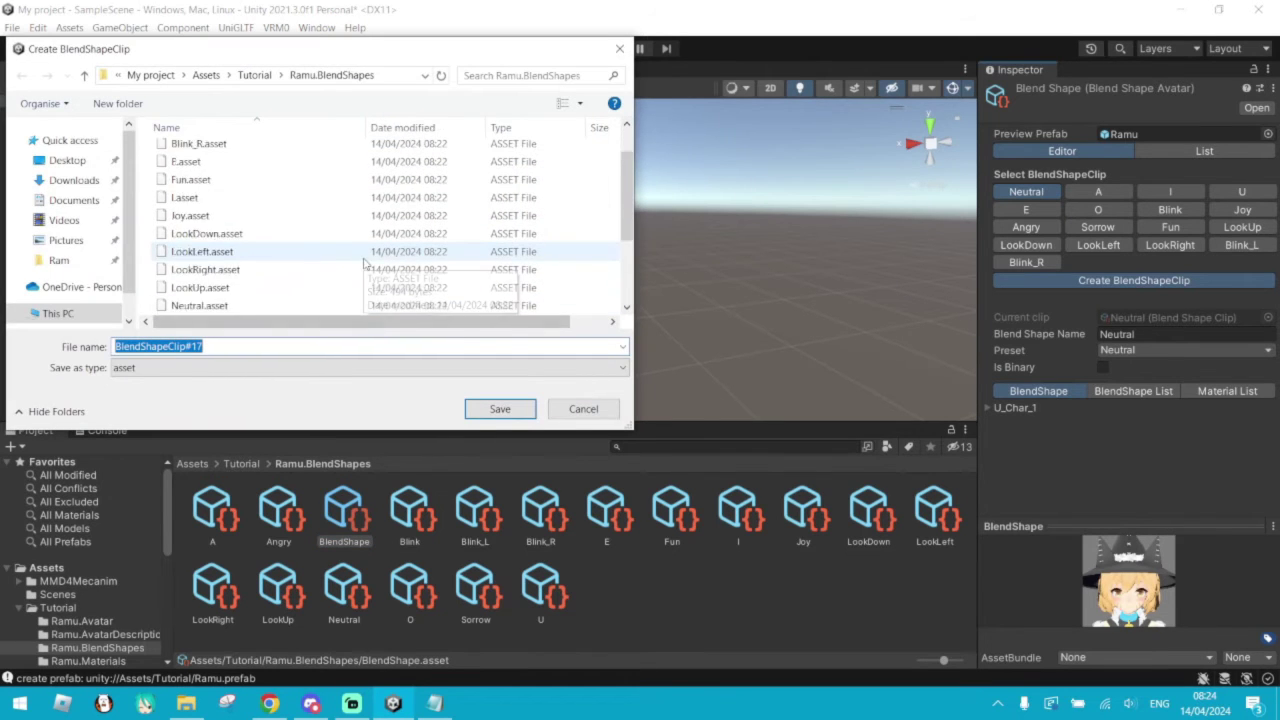
pyautogui.scroll(3, 357, 260)
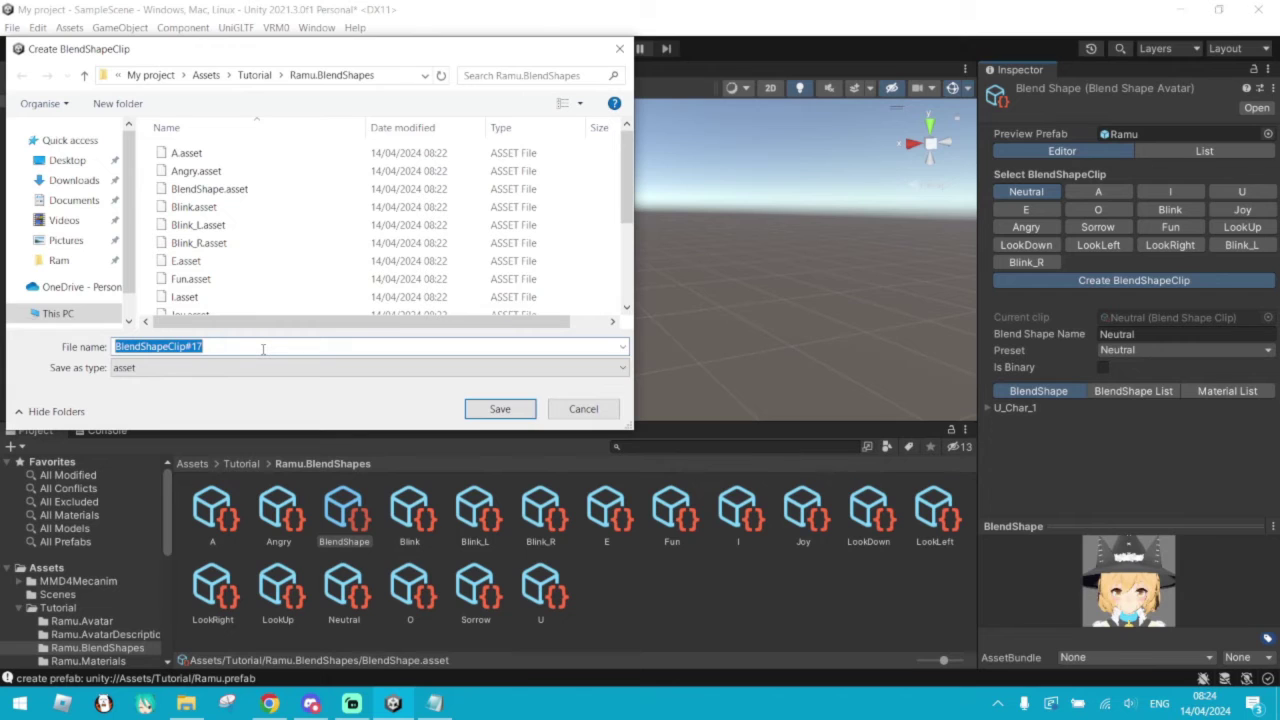
pyautogui.write('cat')
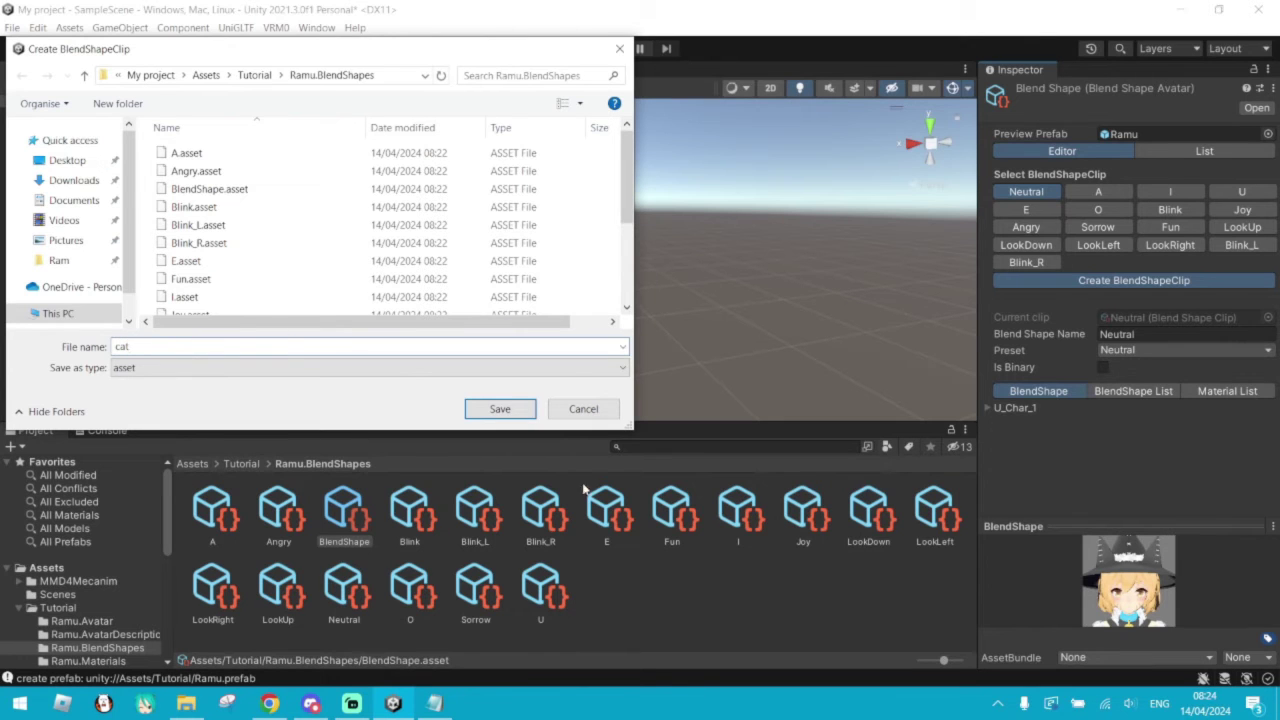
pyautogui.click(512, 410)
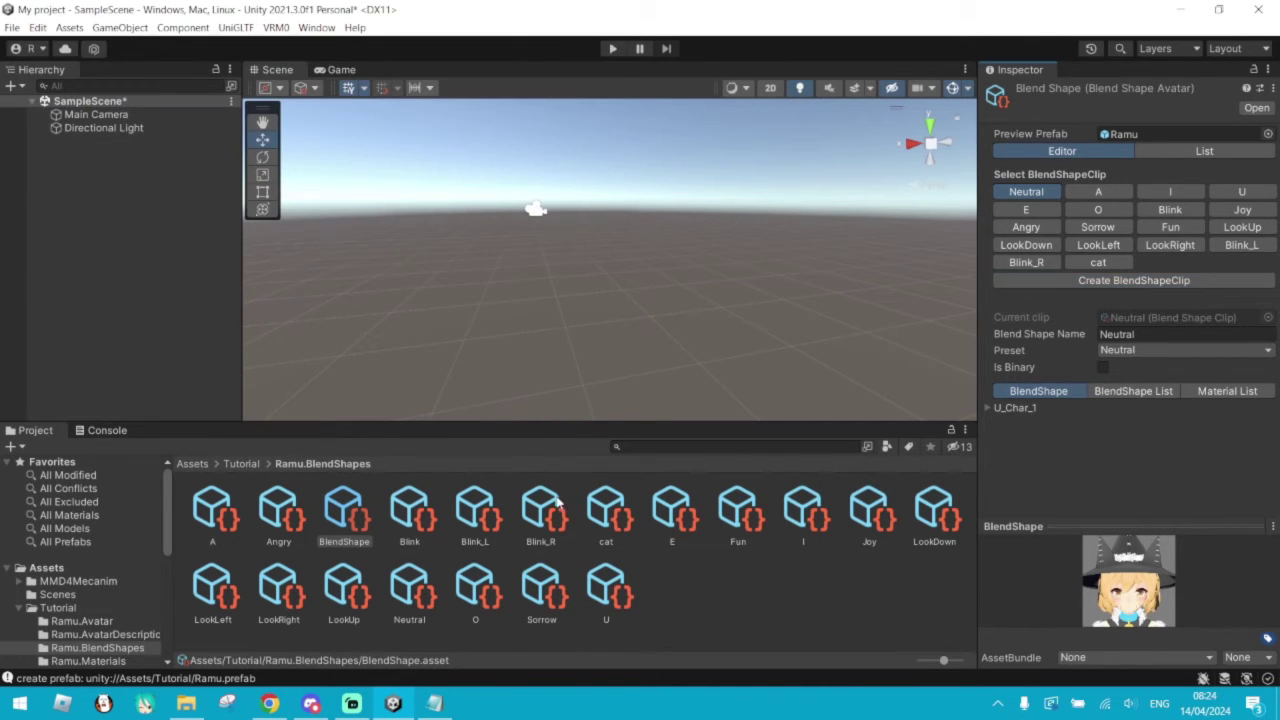
# - In the cat blend shape clip, set the 23.ω value of U_Char_1 to 100 and frame the mouth in the preview
pyautogui.click(988, 299)
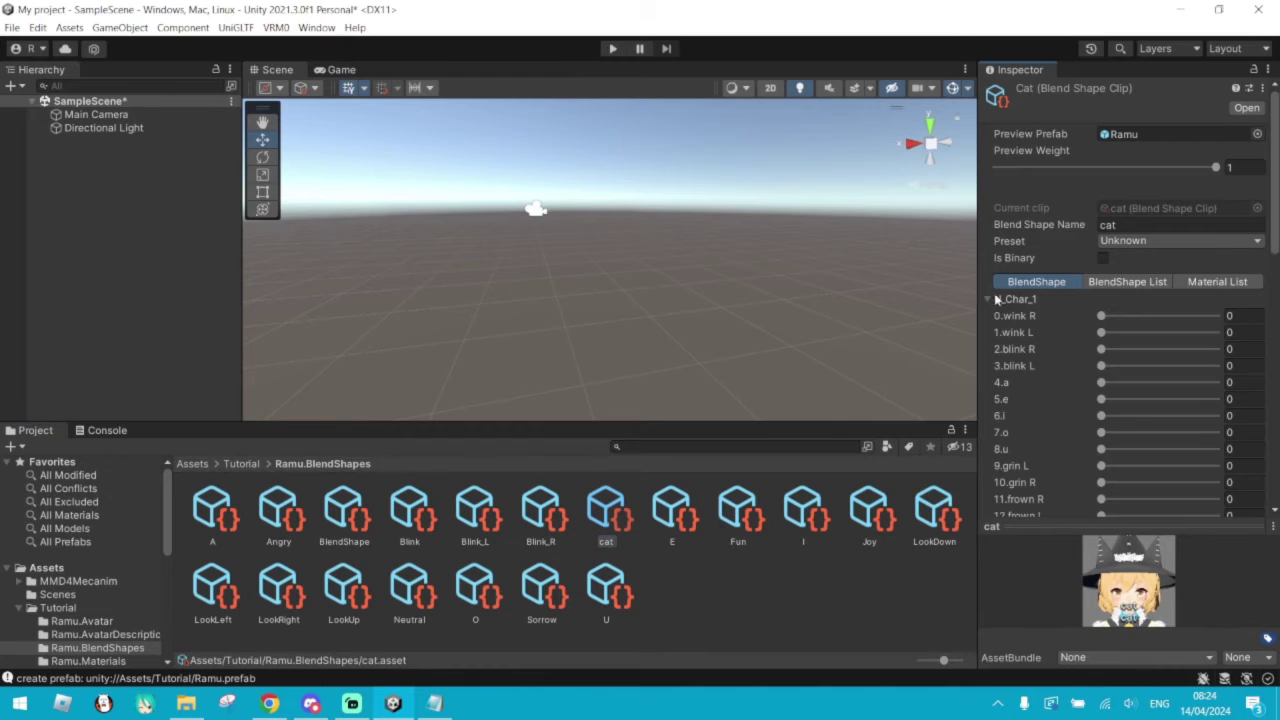
pyautogui.scroll(-1, 1040, 380)
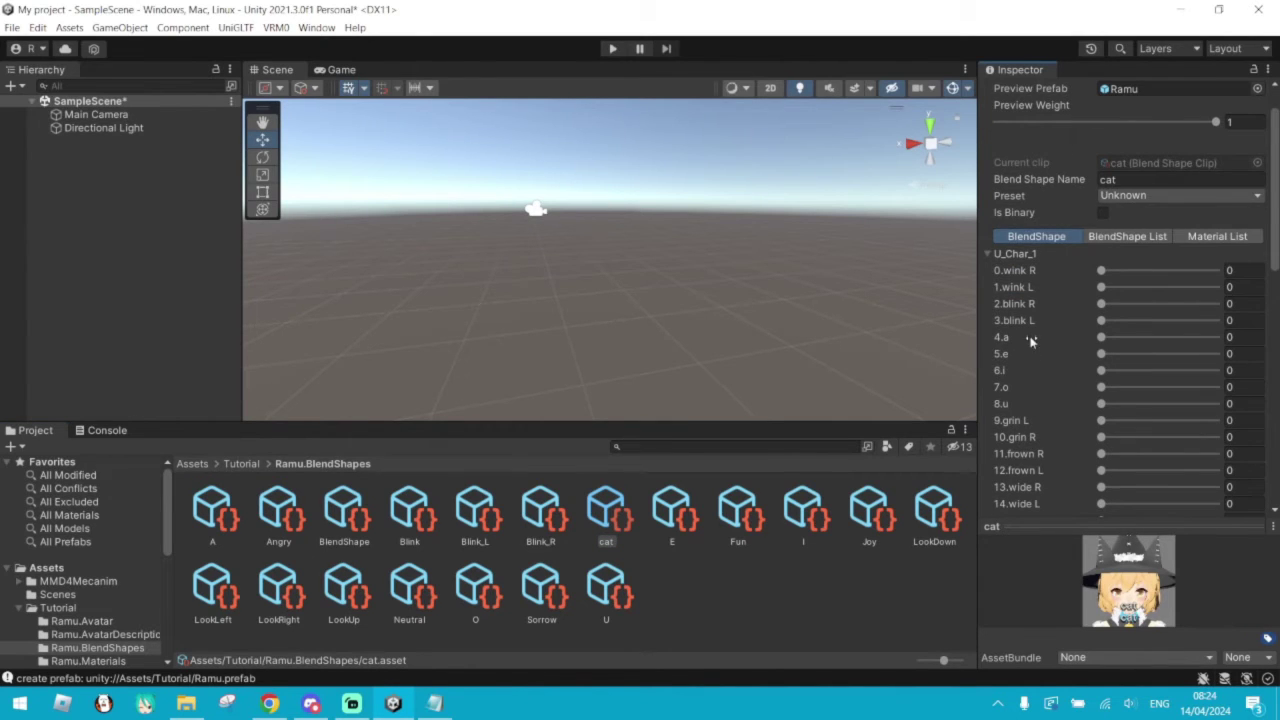
pyautogui.scroll(-3, 1040, 372)
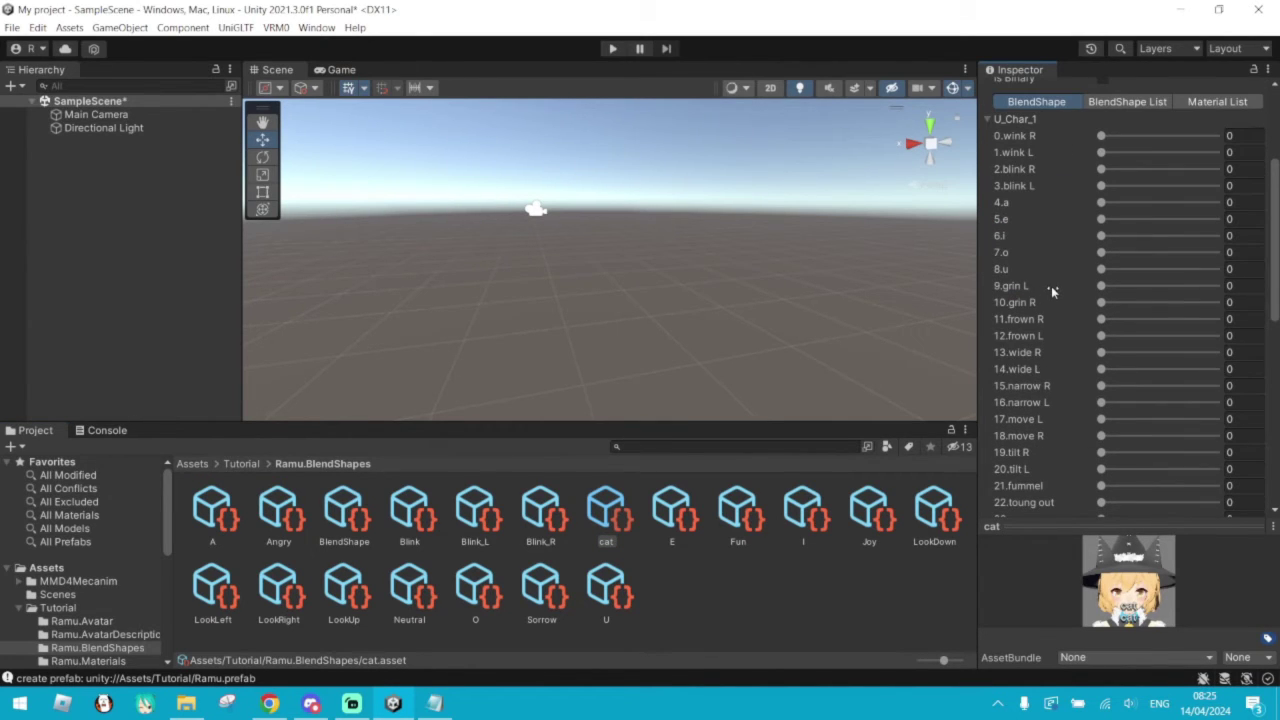
pyautogui.scroll(-1, 1051, 290)
pyautogui.scroll(-1, 1055, 348)
pyautogui.moveTo(1101, 430); pyautogui.dragTo(1215, 429)
pyautogui.moveTo(1120, 580); pyautogui.dragTo(1153, 583)
pyautogui.moveTo(1217, 429)
pyautogui.mouseDown()
pyautogui.moveTo(1085, 450)
pyautogui.moveTo(1276, 451)
pyautogui.moveTo(1176, 435)
pyautogui.moveTo(1240, 435)
pyautogui.mouseUp()
pyautogui.moveTo(1176, 597)
pyautogui.mouseDown()
pyautogui.moveTo(1160, 585)
pyautogui.moveTo(1170, 590)
pyautogui.mouseUp()
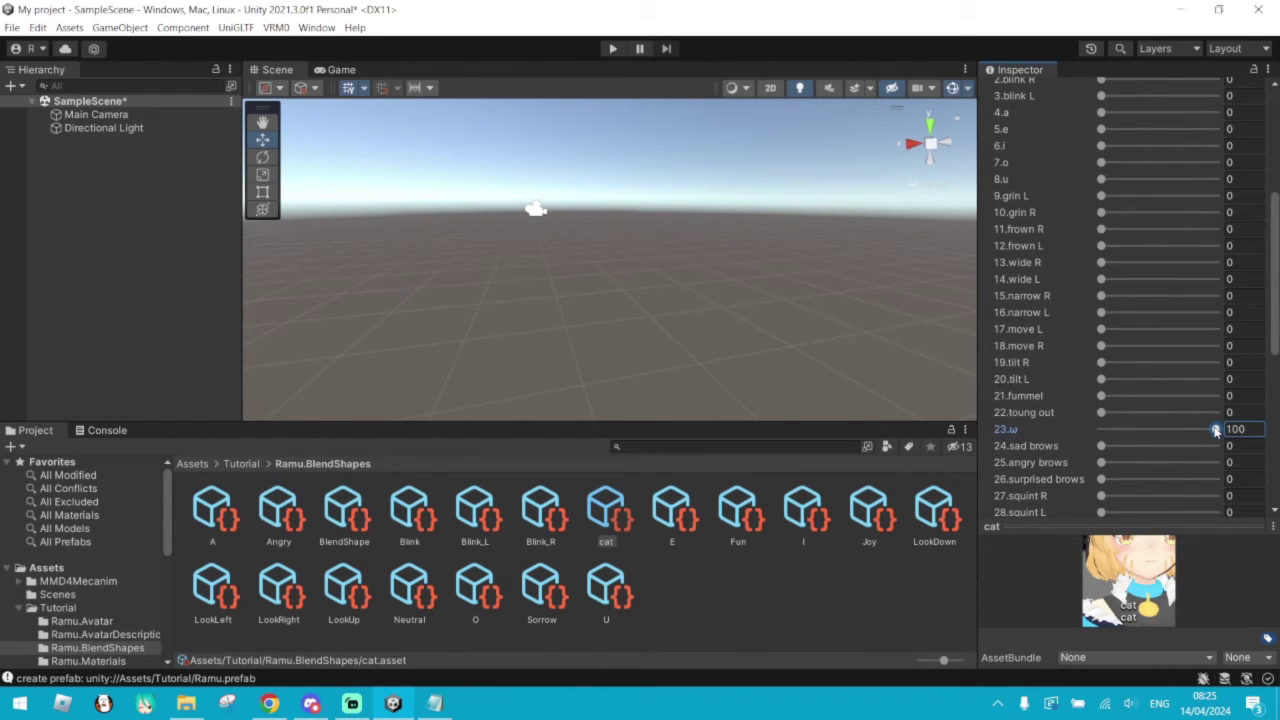
# - Reset the cat clip's 23.ω value to 0, try 4.a at 100 and return it to 0
pyautogui.moveTo(1216, 430); pyautogui.dragTo(1073, 452)
pyautogui.scroll(5, 1073, 447)
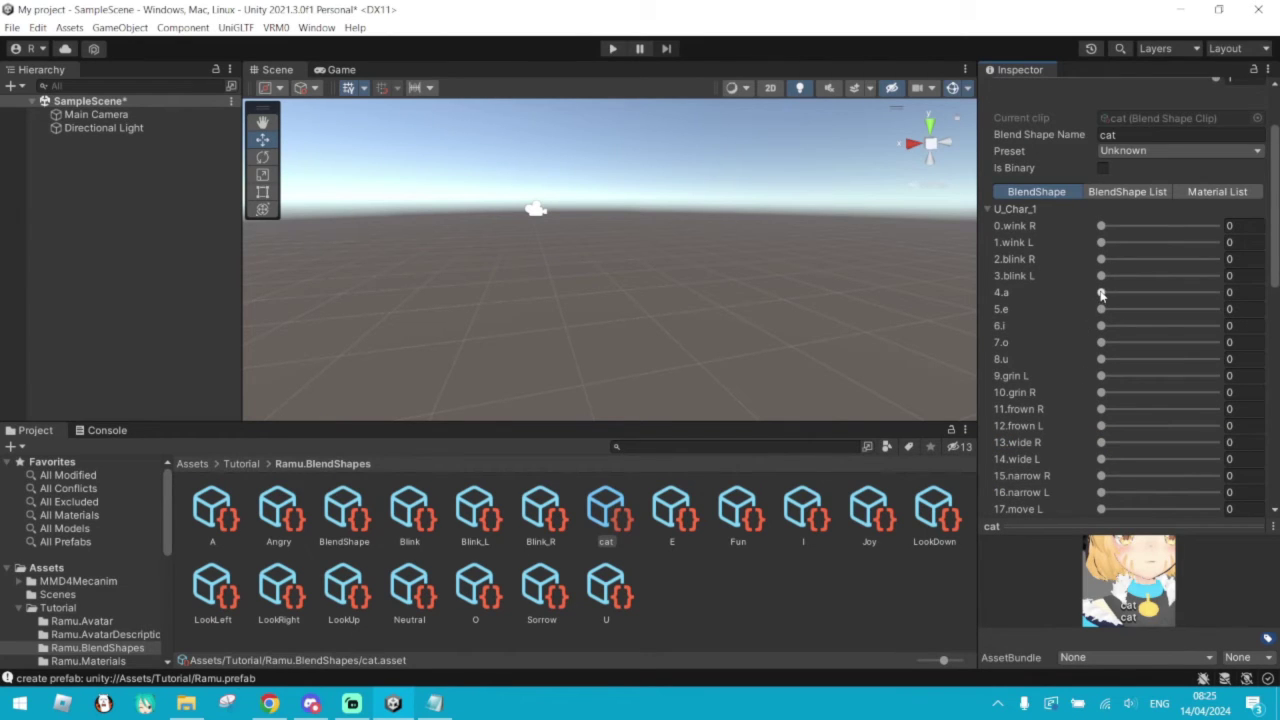
pyautogui.moveTo(1101, 293); pyautogui.dragTo(1248, 347)
pyautogui.scroll(-2, 1078, 331)
pyautogui.scroll(4, 1078, 331)
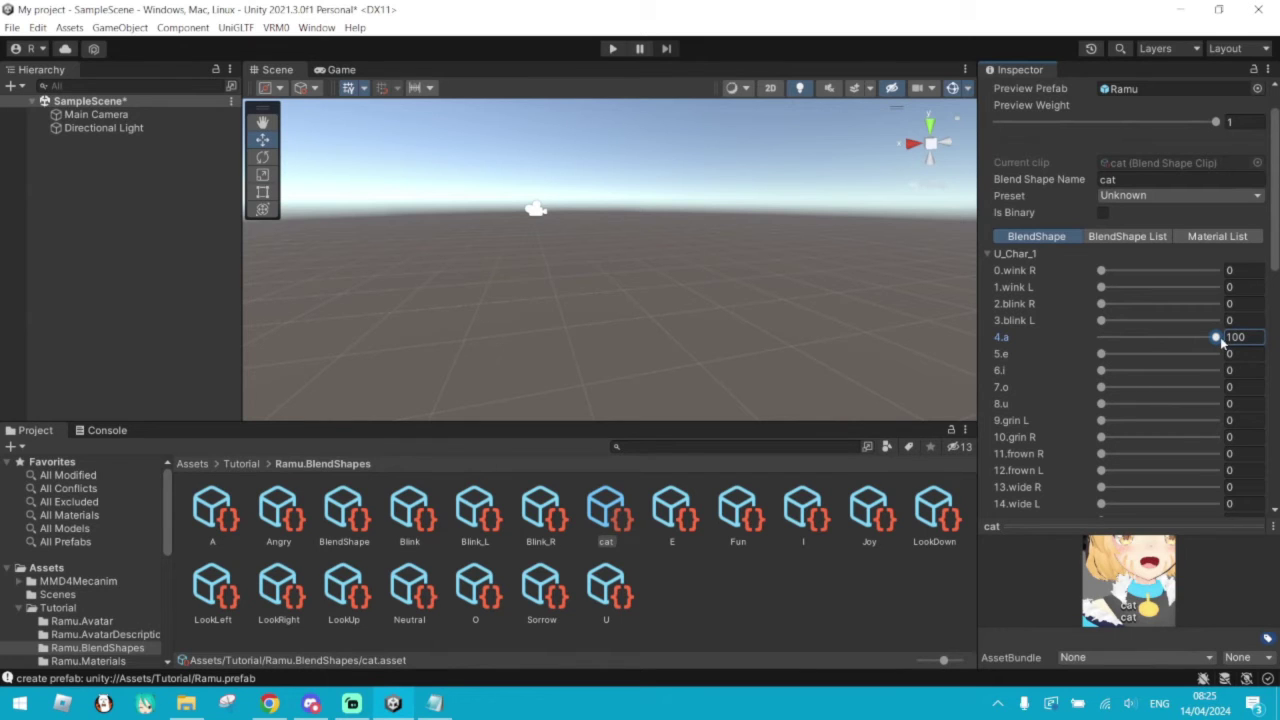
pyautogui.moveTo(1219, 343); pyautogui.dragTo(1063, 354)
pyautogui.scroll(-2, 1128, 391)
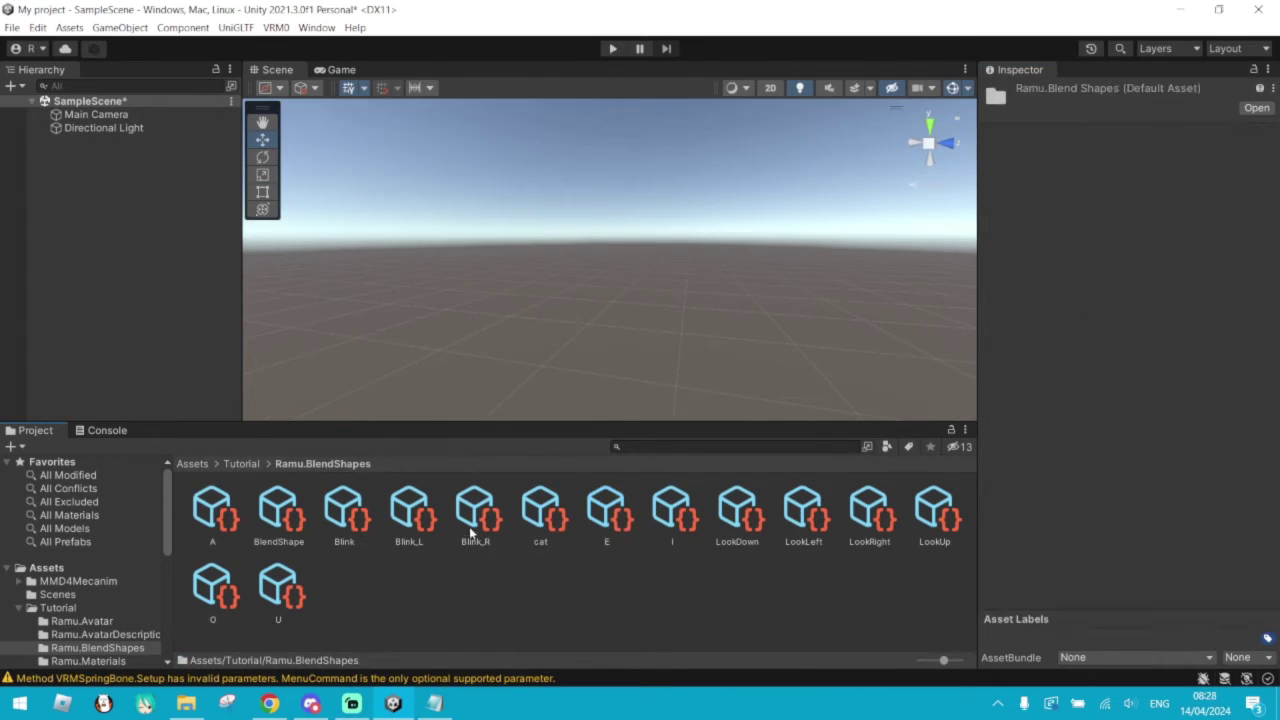
# - Compare the previews of the Blink_R, cat and Blink_L blend shape clips
pyautogui.click(469, 524)
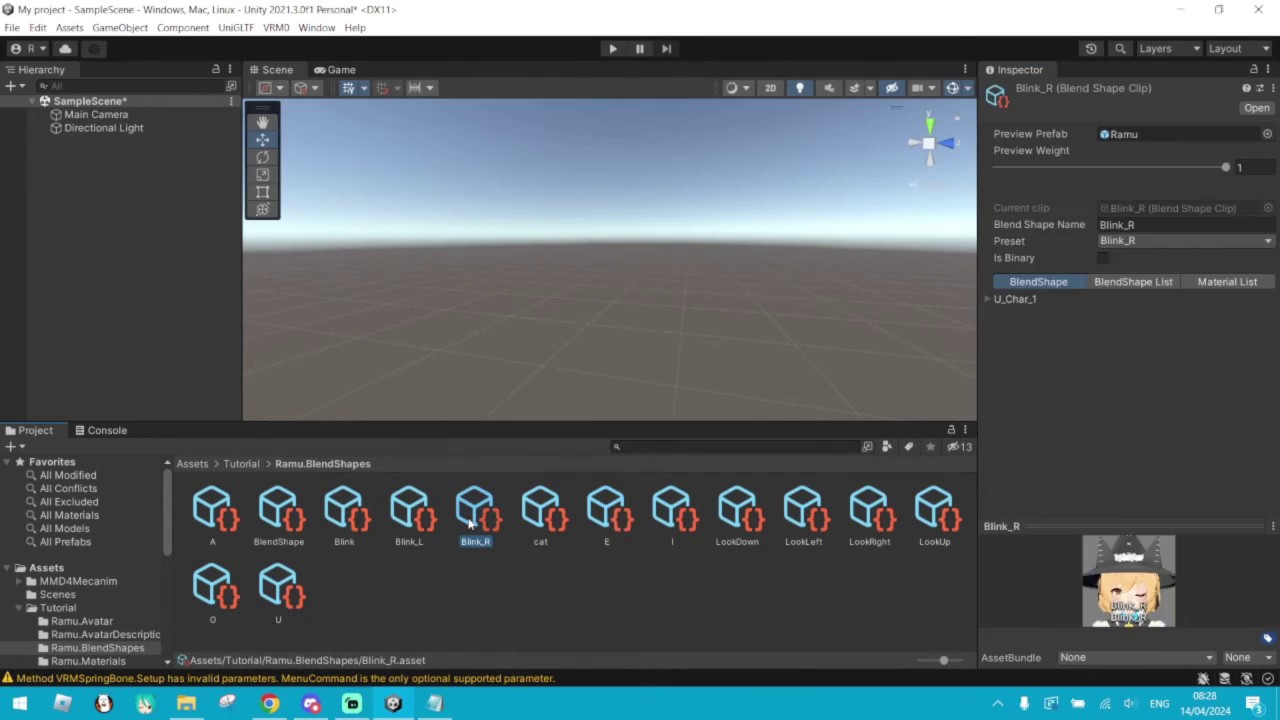
pyautogui.click(532, 518)
pyautogui.click(436, 514)
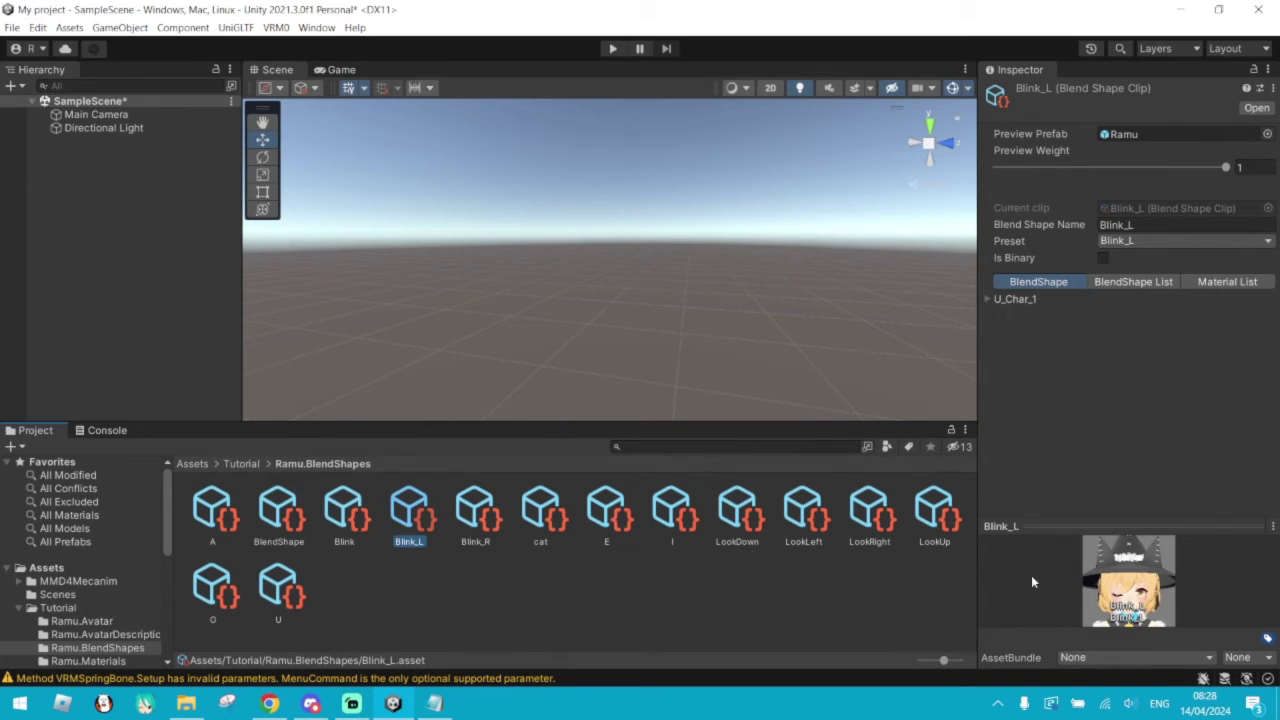
# - Place the Ramu prefab from Assets/Tutorial in SampleScene and expand its hierarchy down to the bones under 65.joint_HipMaster
pyautogui.click(254, 465)
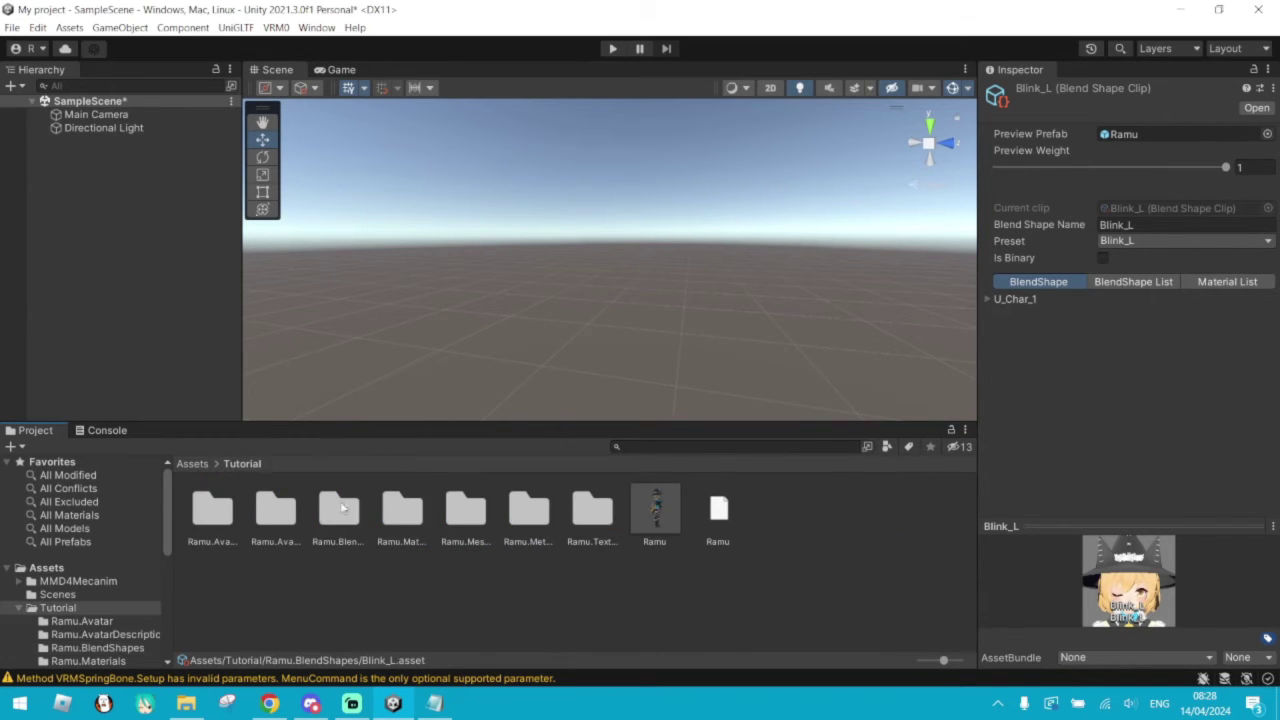
pyautogui.moveTo(660, 522); pyautogui.dragTo(66, 200)
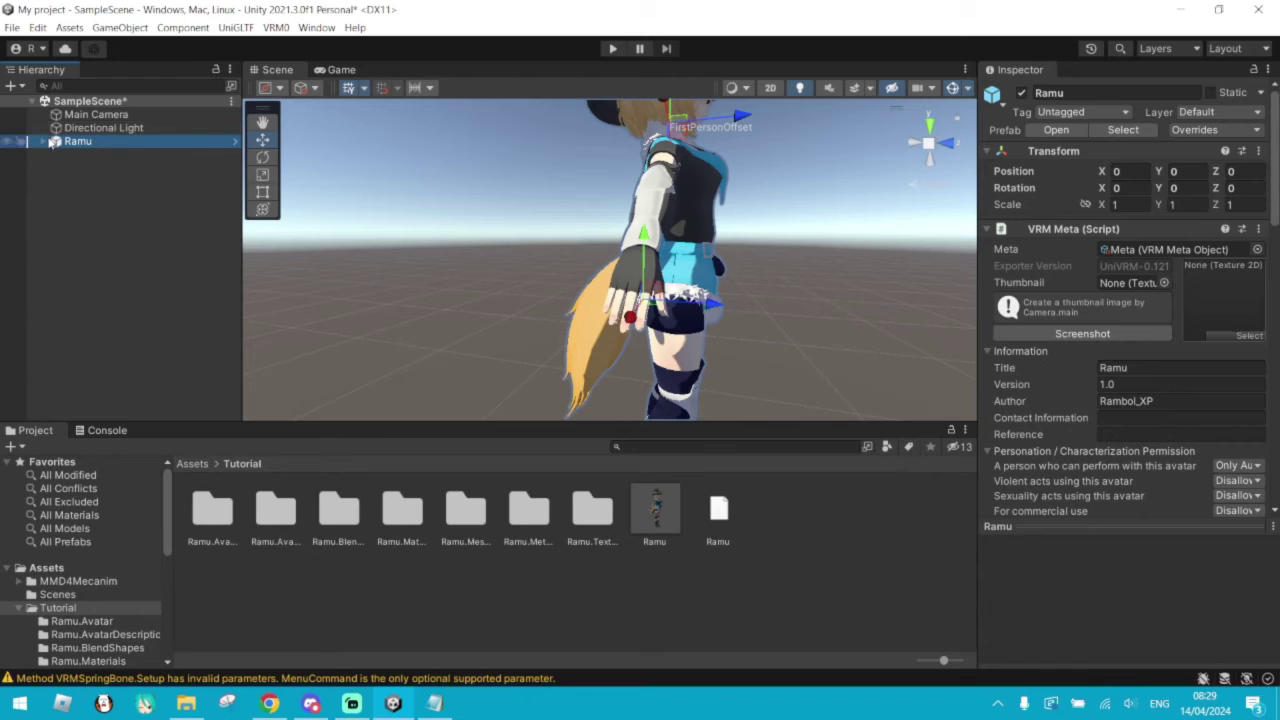
pyautogui.click(45, 142)
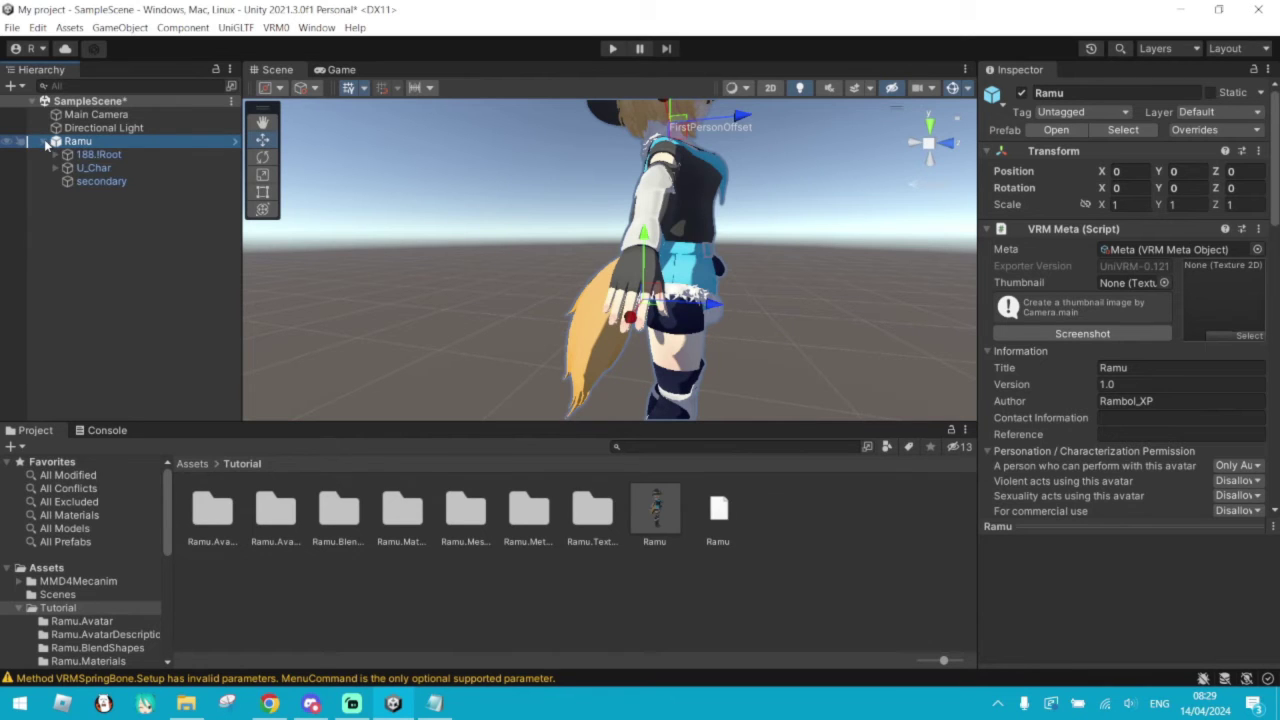
pyautogui.click(56, 155)
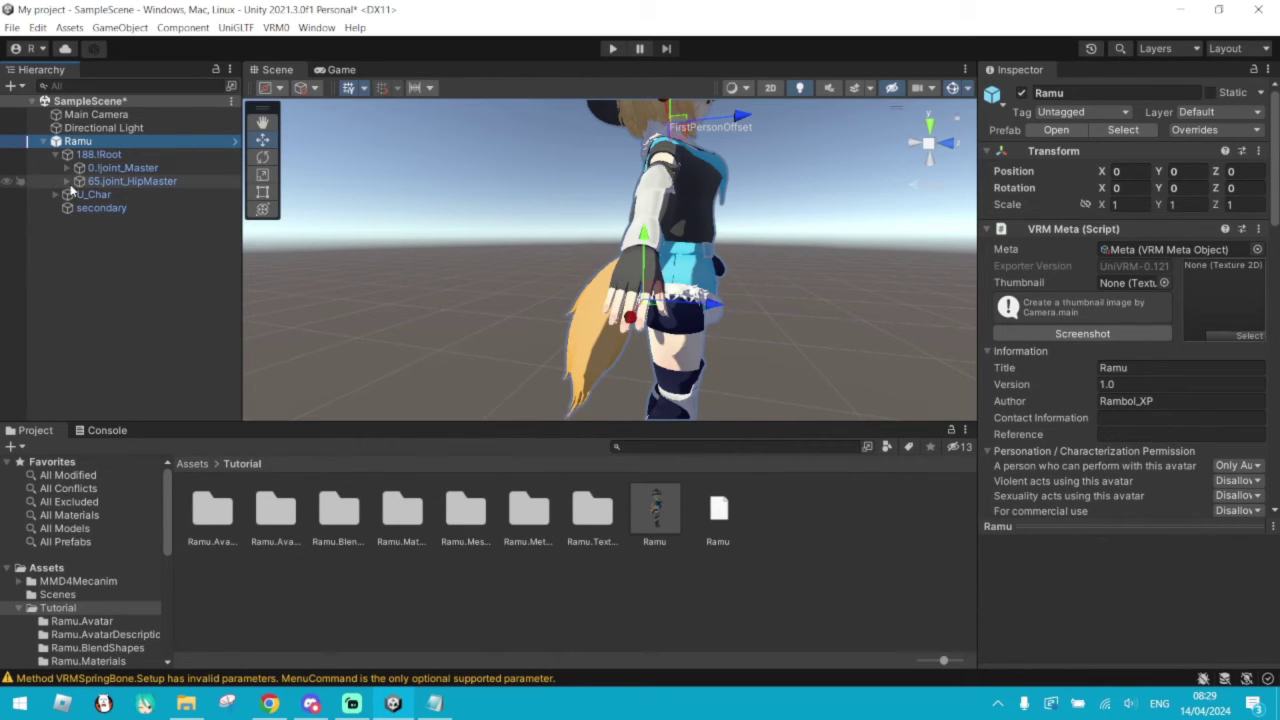
pyautogui.click(67, 181)
# - Remove the existing VRM Spring Bone component from the 162.joint_tail 0 bone
pyautogui.click(130, 288)
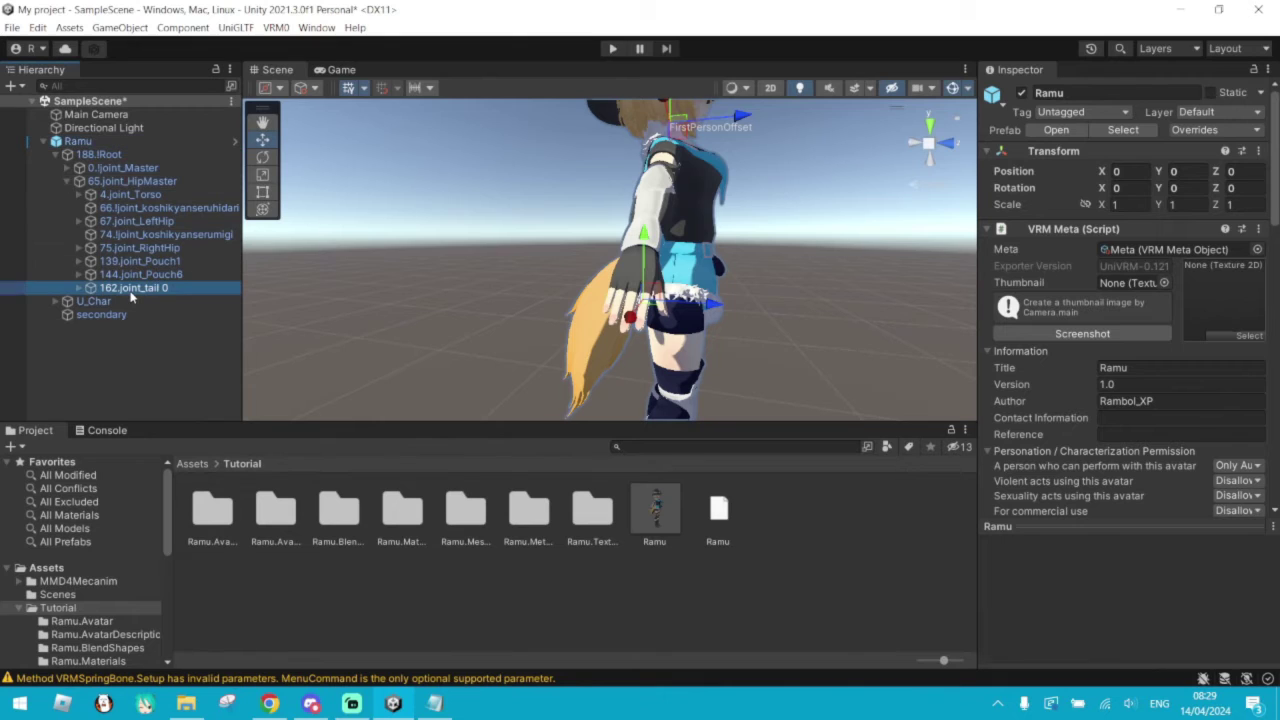
pyautogui.click(1269, 214)
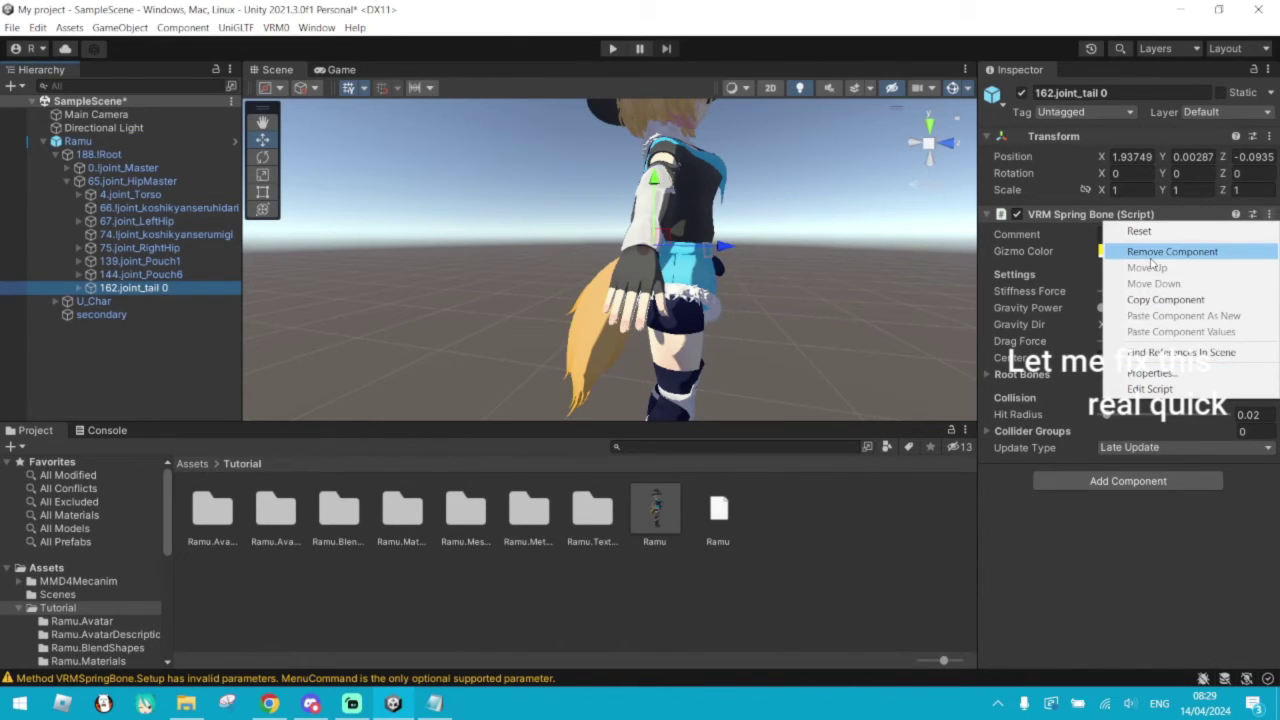
pyautogui.click(1170, 252)
# - Add a VRM Spring Bone component to 162.joint_tail 0 and assign that same bone as its single root bone
pyautogui.click(130, 287)
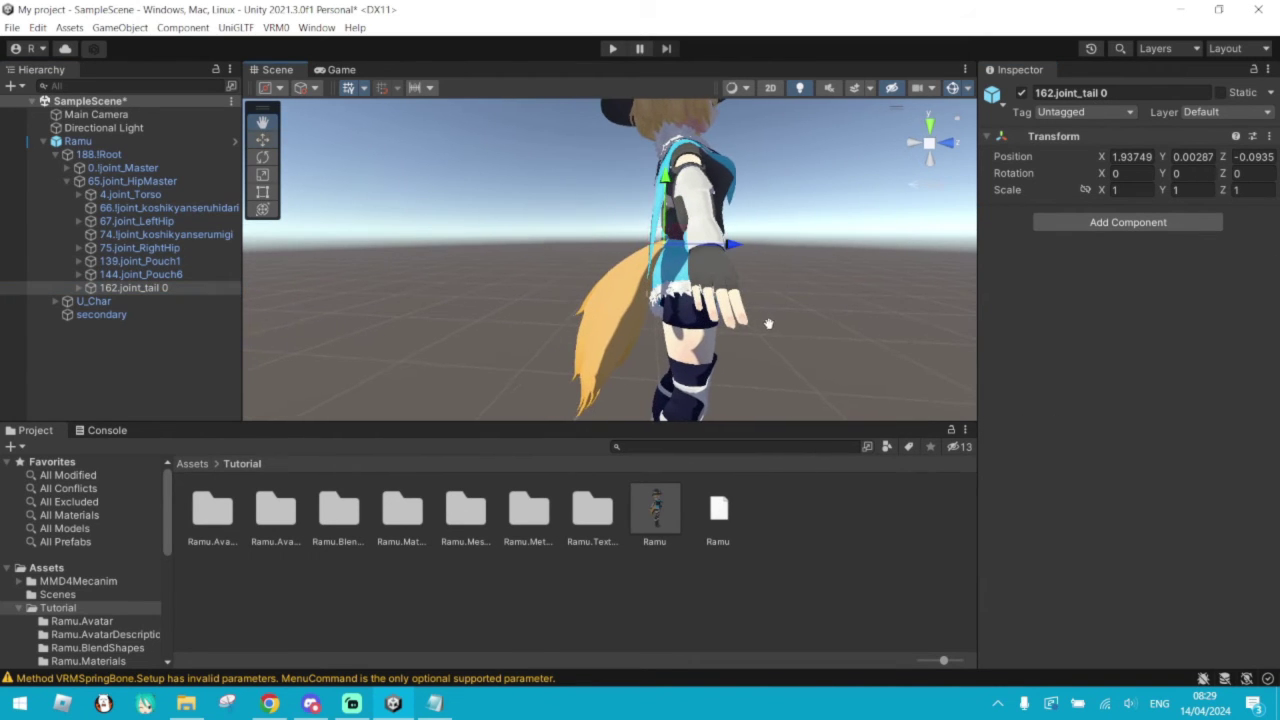
pyautogui.click(1103, 228)
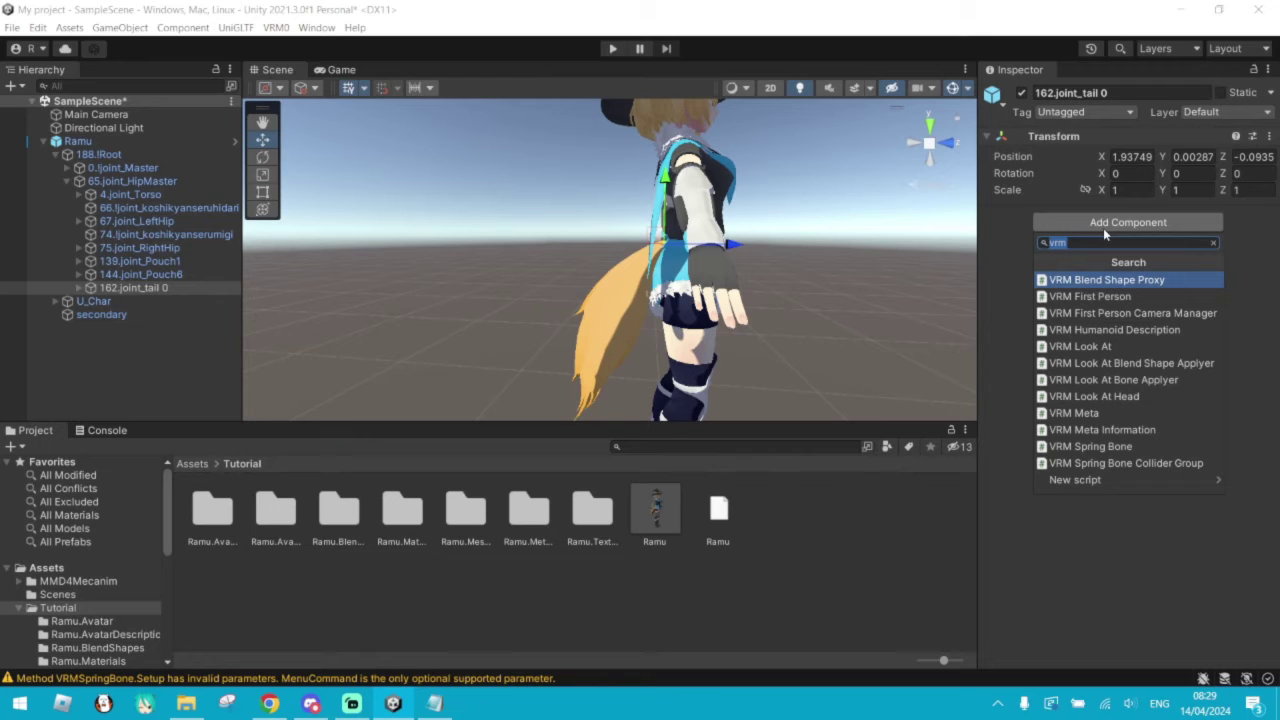
pyautogui.click(1139, 446)
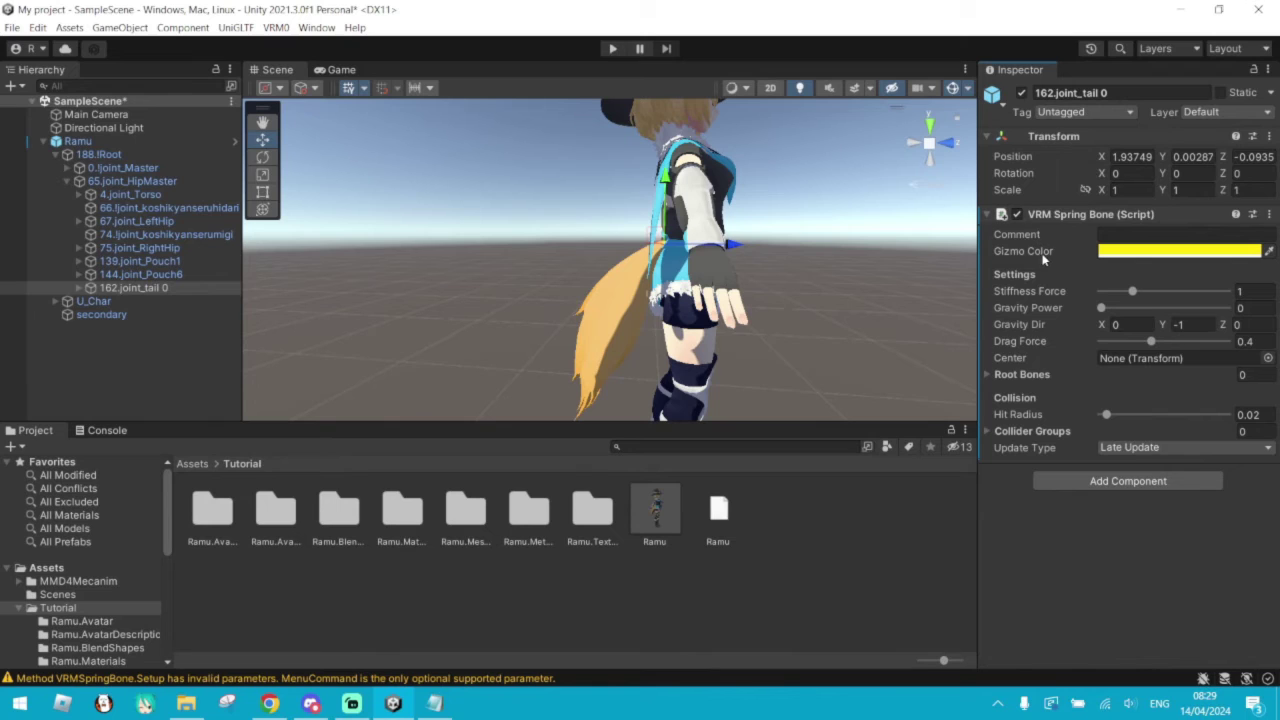
pyautogui.click(989, 376)
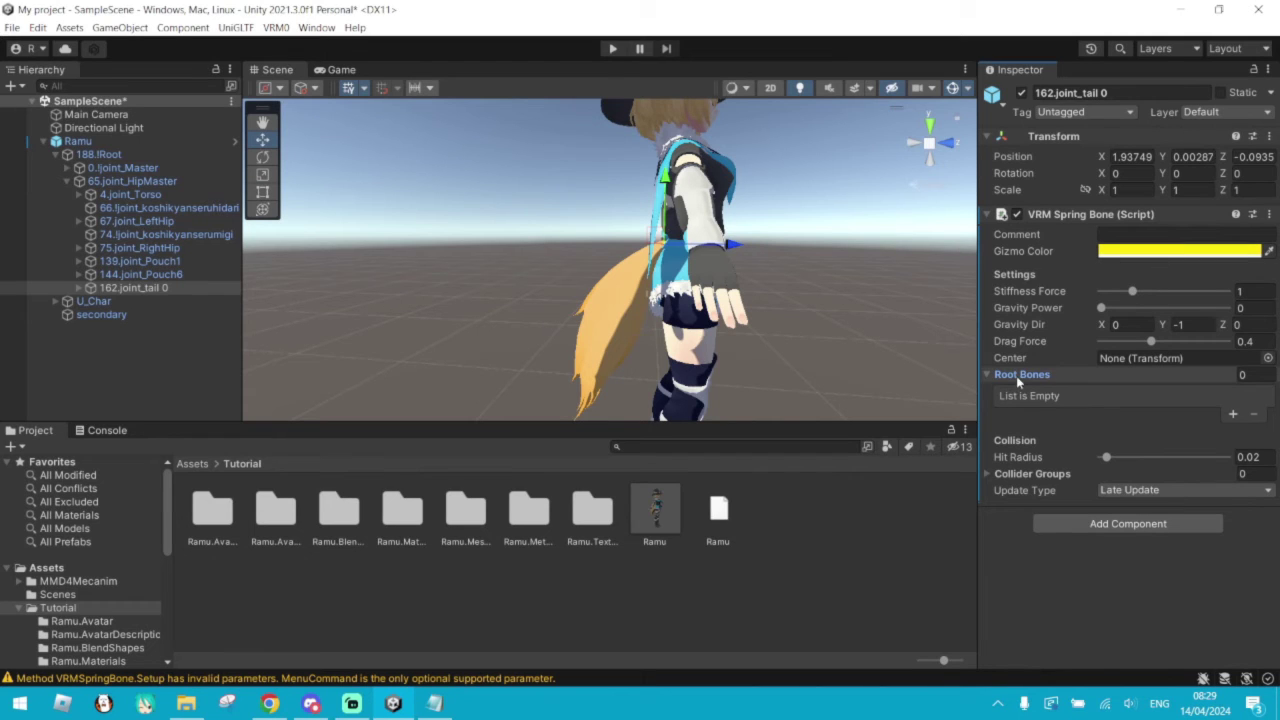
pyautogui.click(1244, 375)
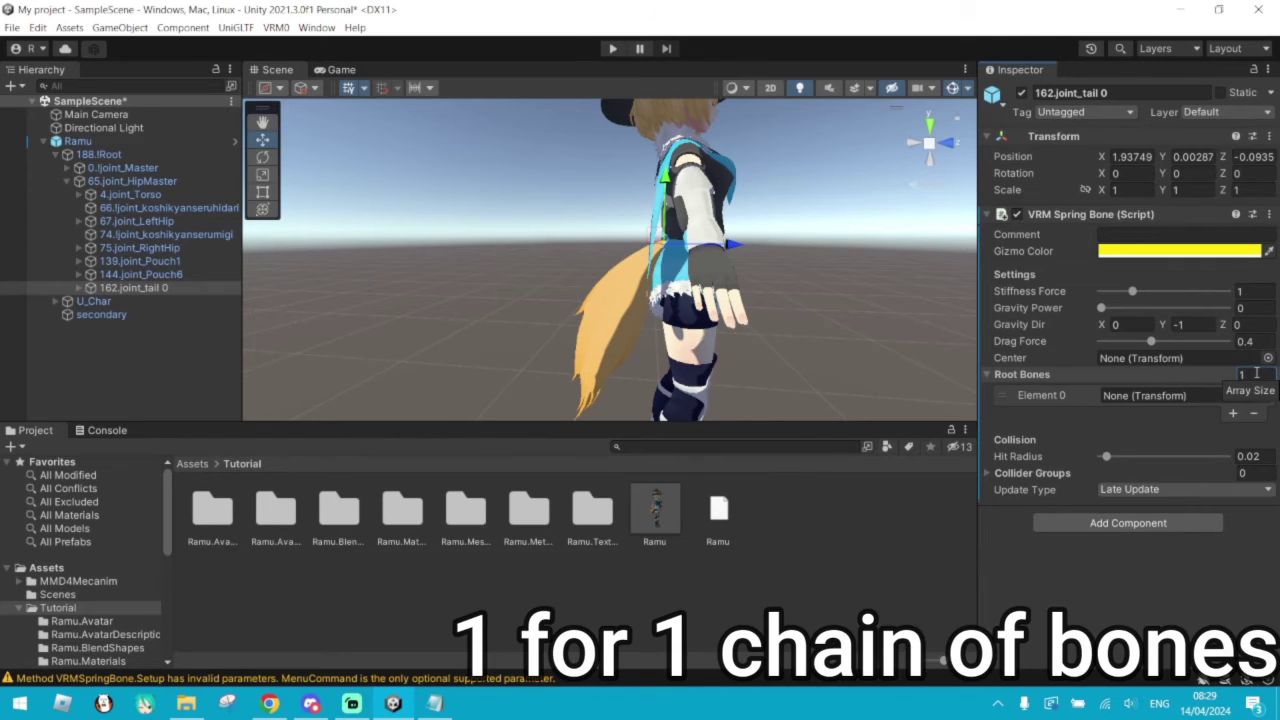
pyautogui.press('Return')
pyautogui.moveTo(134, 293); pyautogui.dragTo(1176, 412)
# - Play the scene, move Ramu in the Scene view to test the tail physics, and stop playback
pyautogui.click(612, 48)
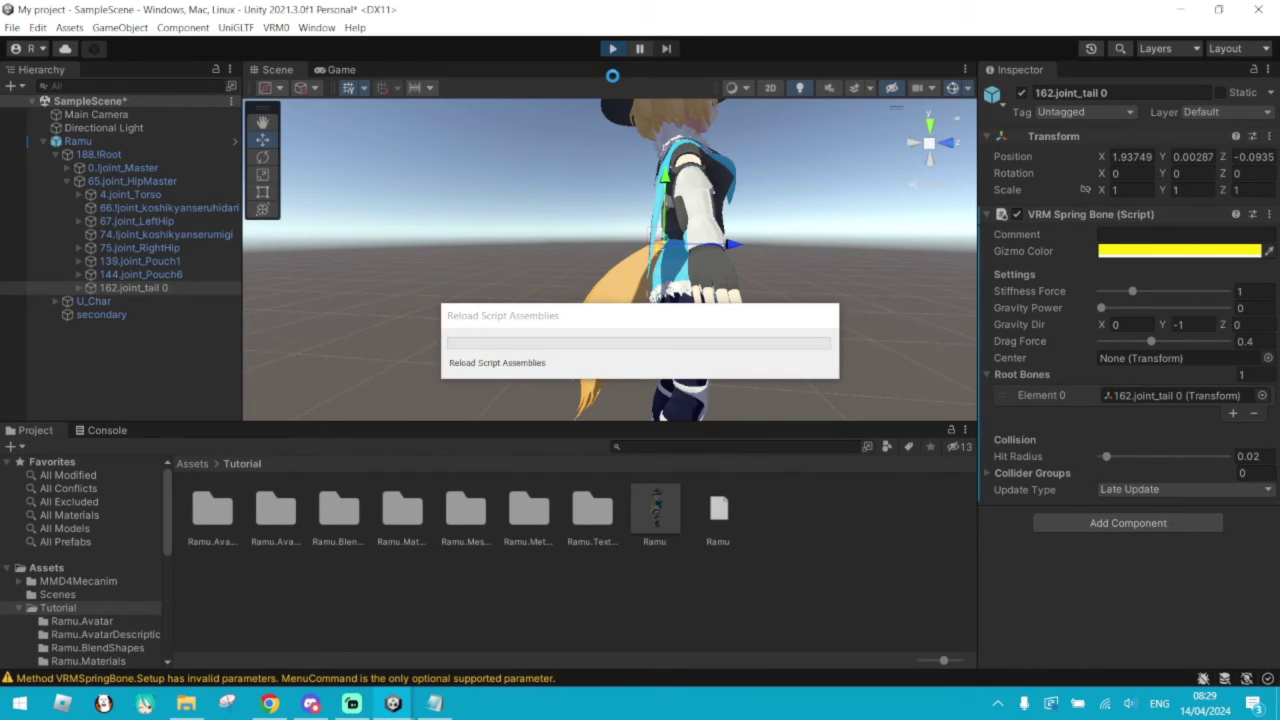
pyautogui.click(274, 72)
pyautogui.click(115, 144)
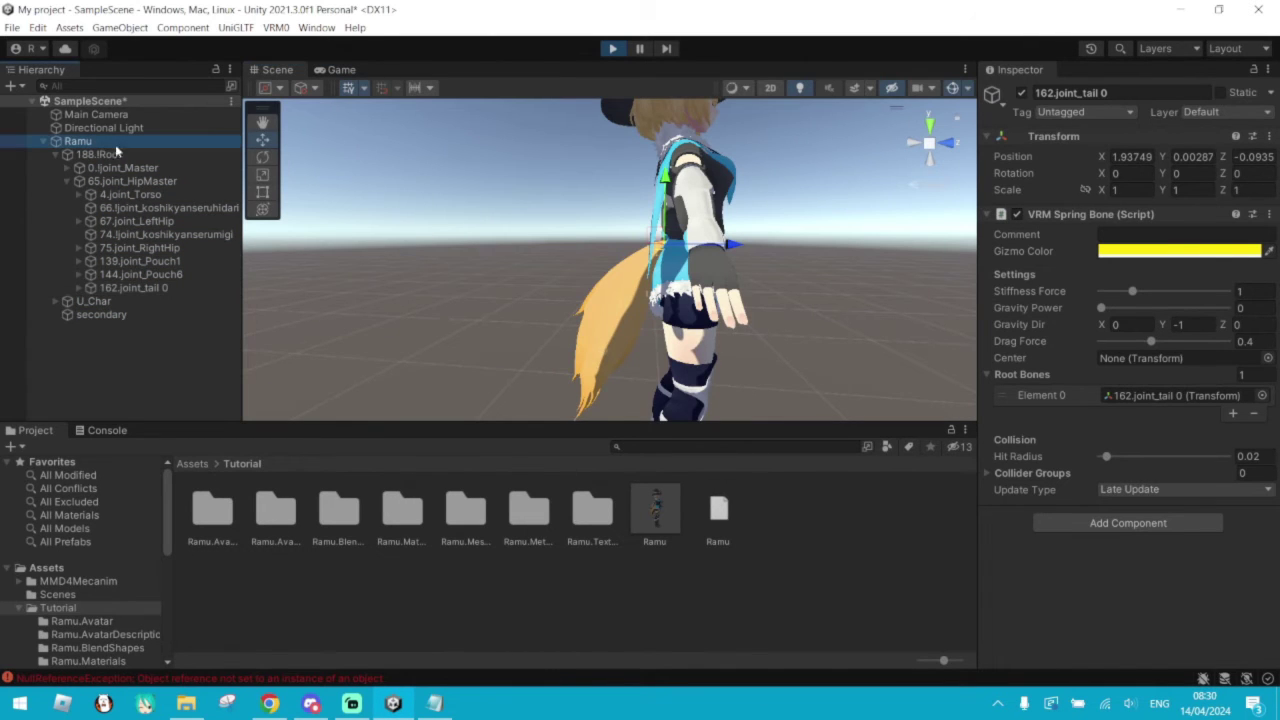
pyautogui.moveTo(729, 306); pyautogui.dragTo(772, 300)
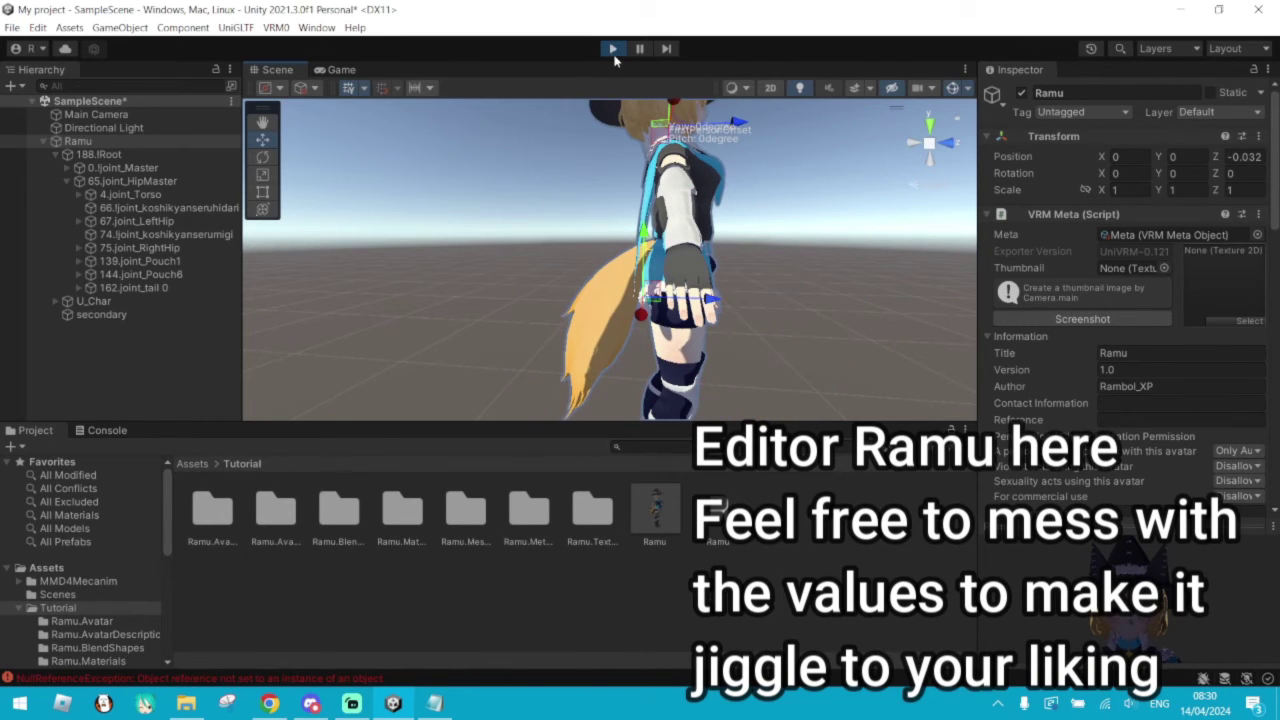
pyautogui.click(612, 48)
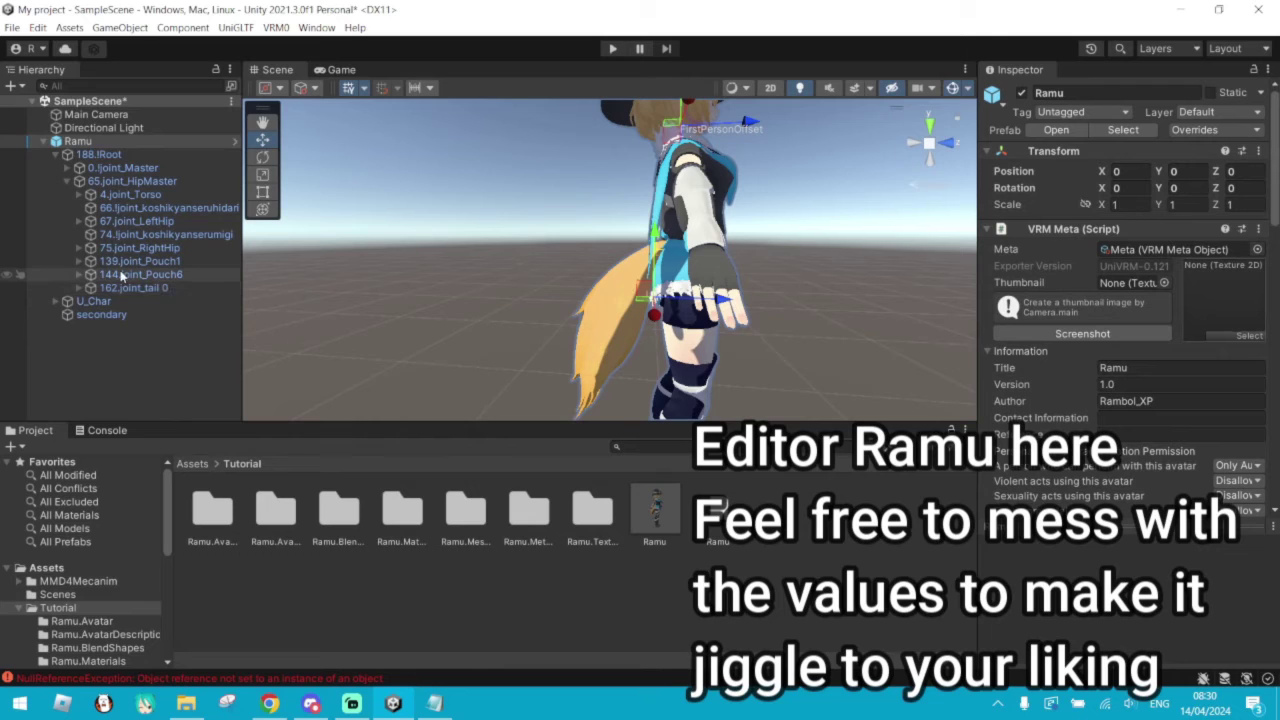
# - Add a VRM Spring Bone Collider Group component to 4.joint_Torso and inspect its collider around the torso
pyautogui.click(130, 196)
pyautogui.keyDown('alt'); pyautogui.moveTo(900, 338); pyautogui.dragTo(969, 326); pyautogui.keyUp('alt')
pyautogui.click(1111, 225)
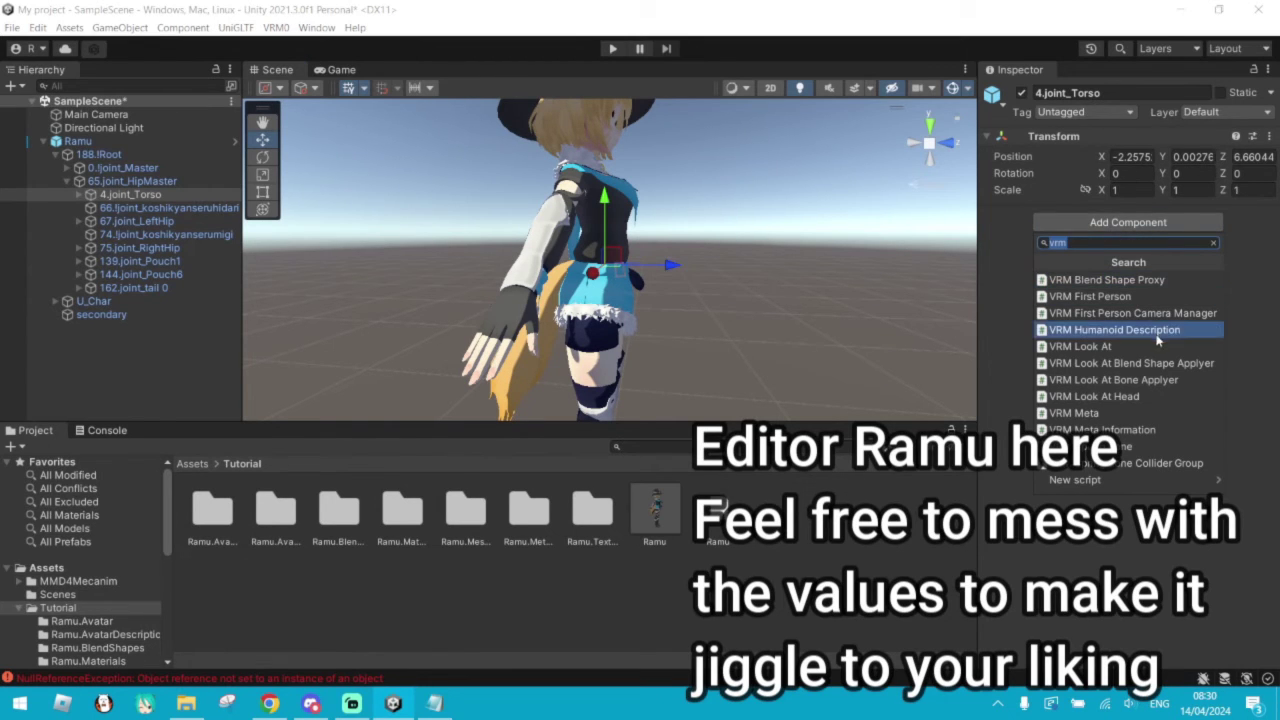
pyautogui.click(1128, 465)
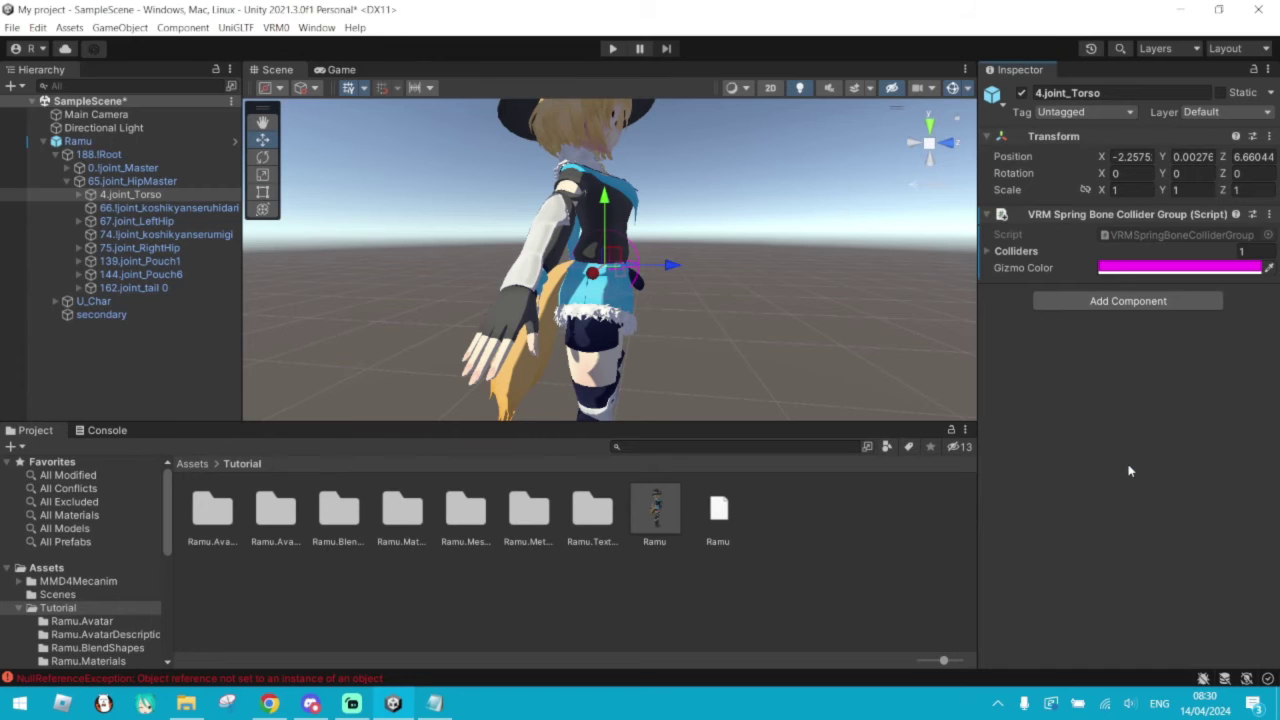
pyautogui.keyDown('alt'); pyautogui.moveTo(800, 310); pyautogui.dragTo(636, 281); pyautogui.keyUp('alt')
pyautogui.keyDown('alt'); pyautogui.moveTo(591, 330); pyautogui.dragTo(632, 263); pyautogui.keyUp('alt')
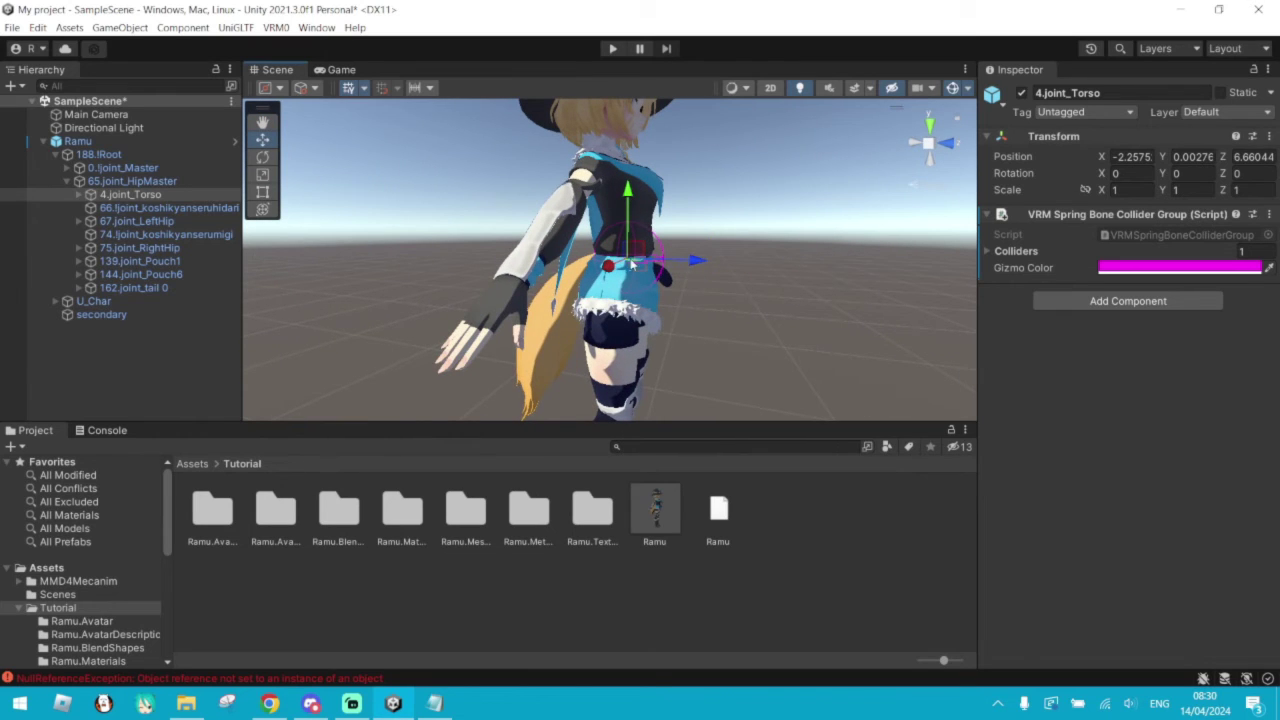
# - Set the tail spring bone's Collider Groups size to 1 and assign 4.joint_Torso as Element 0
pyautogui.click(135, 288)
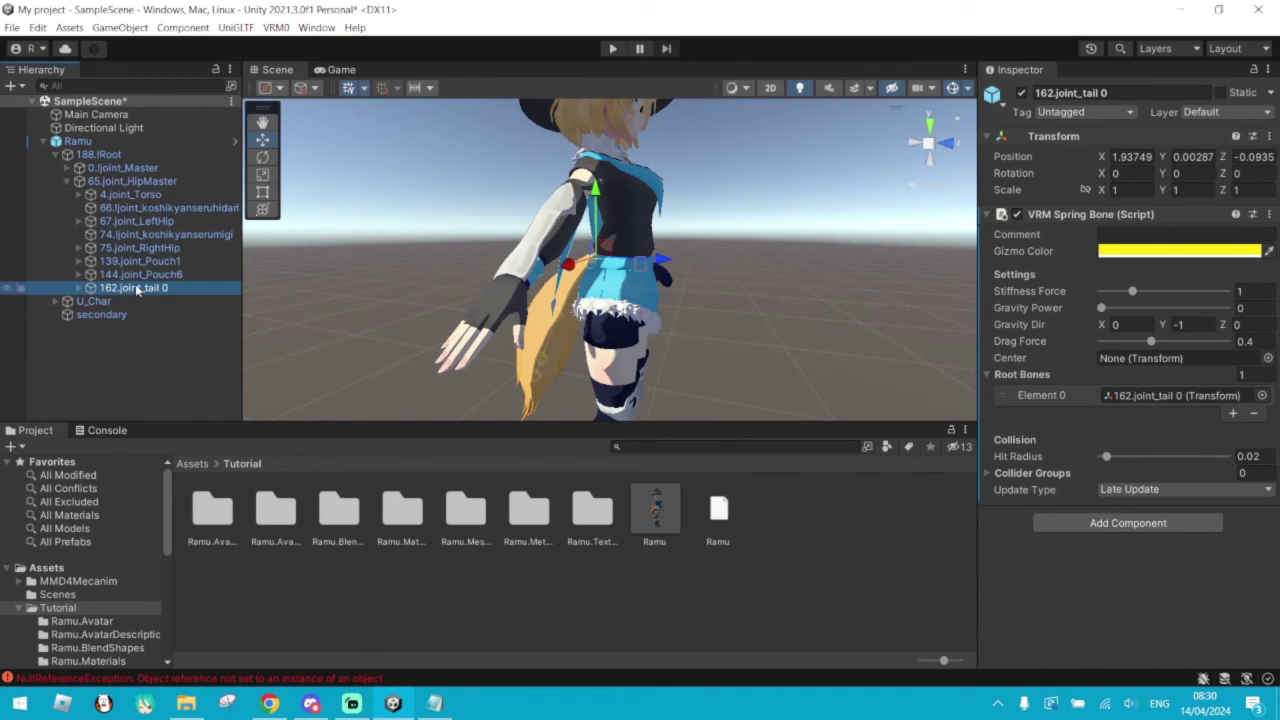
pyautogui.click(989, 474)
pyautogui.click(1256, 474)
pyautogui.press('Return')
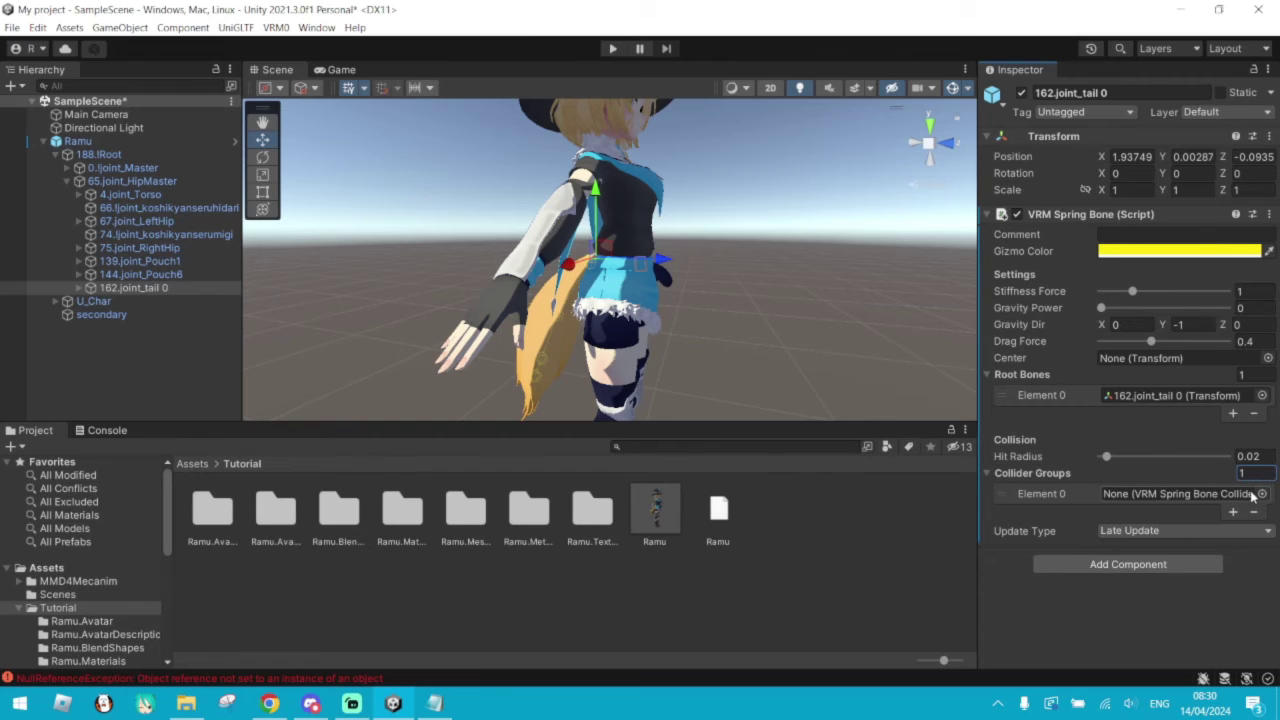
pyautogui.click(1262, 494)
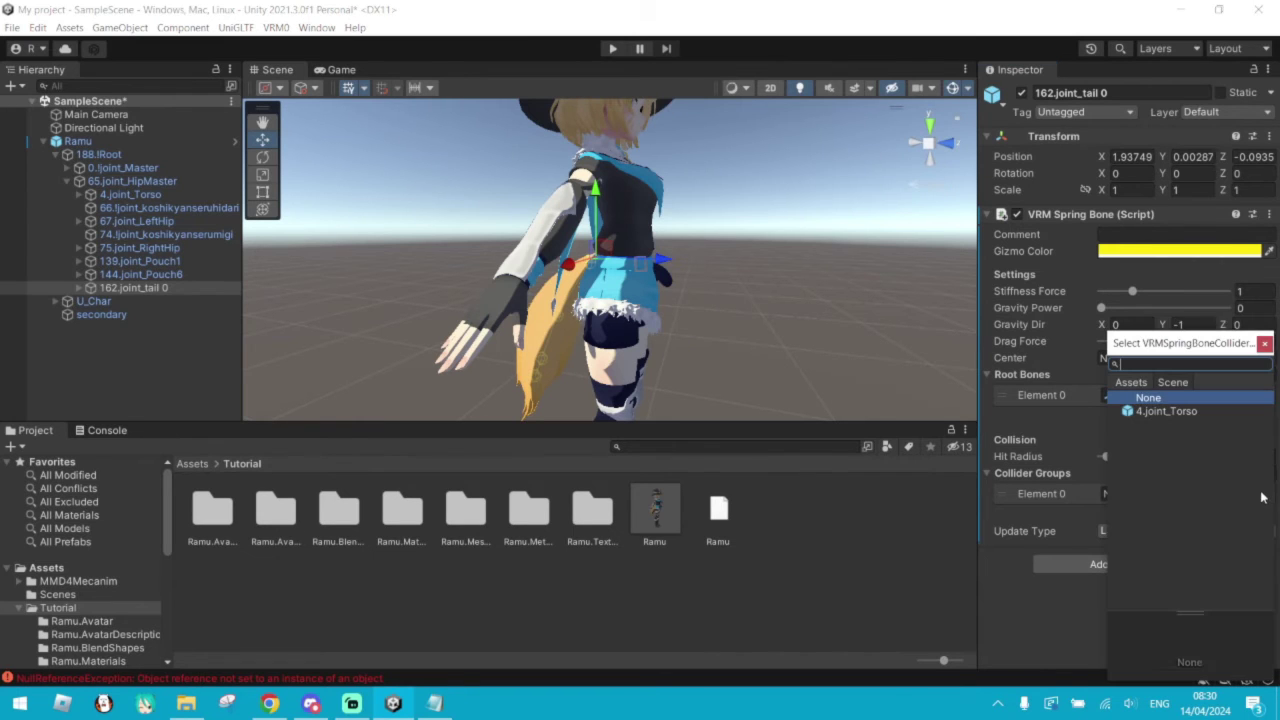
pyautogui.click(1166, 411)
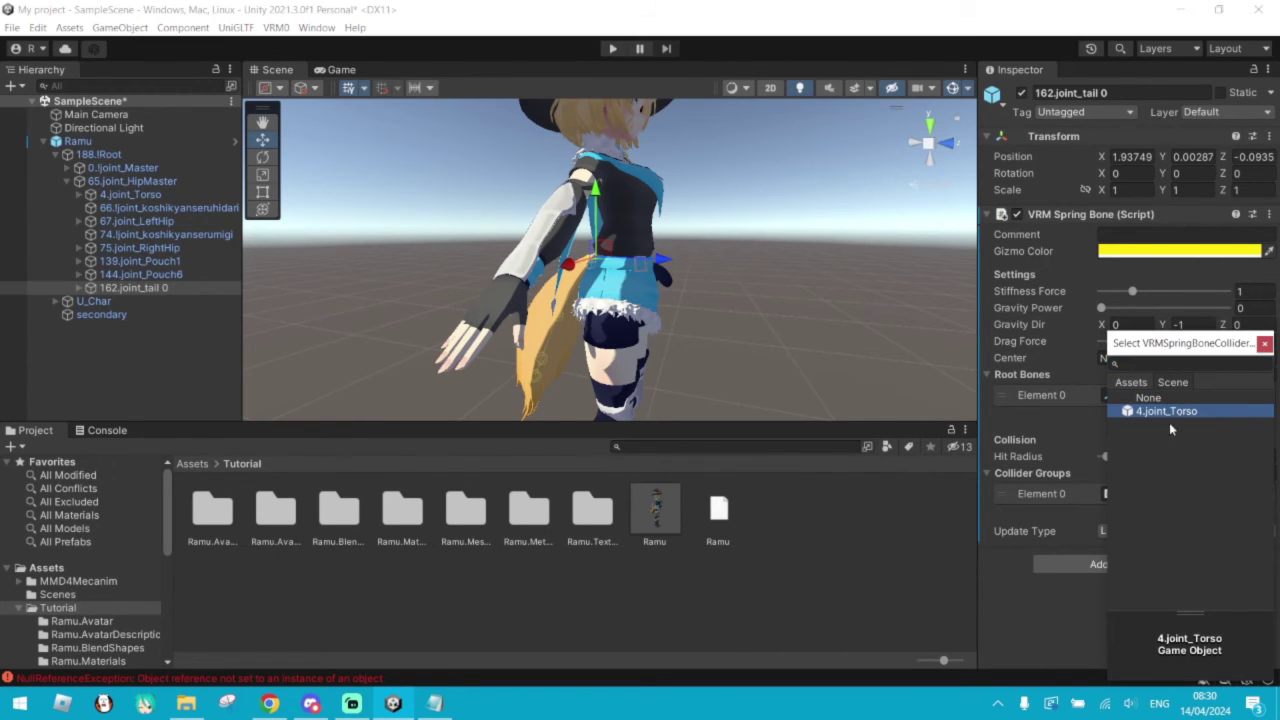
pyautogui.click(1265, 344)
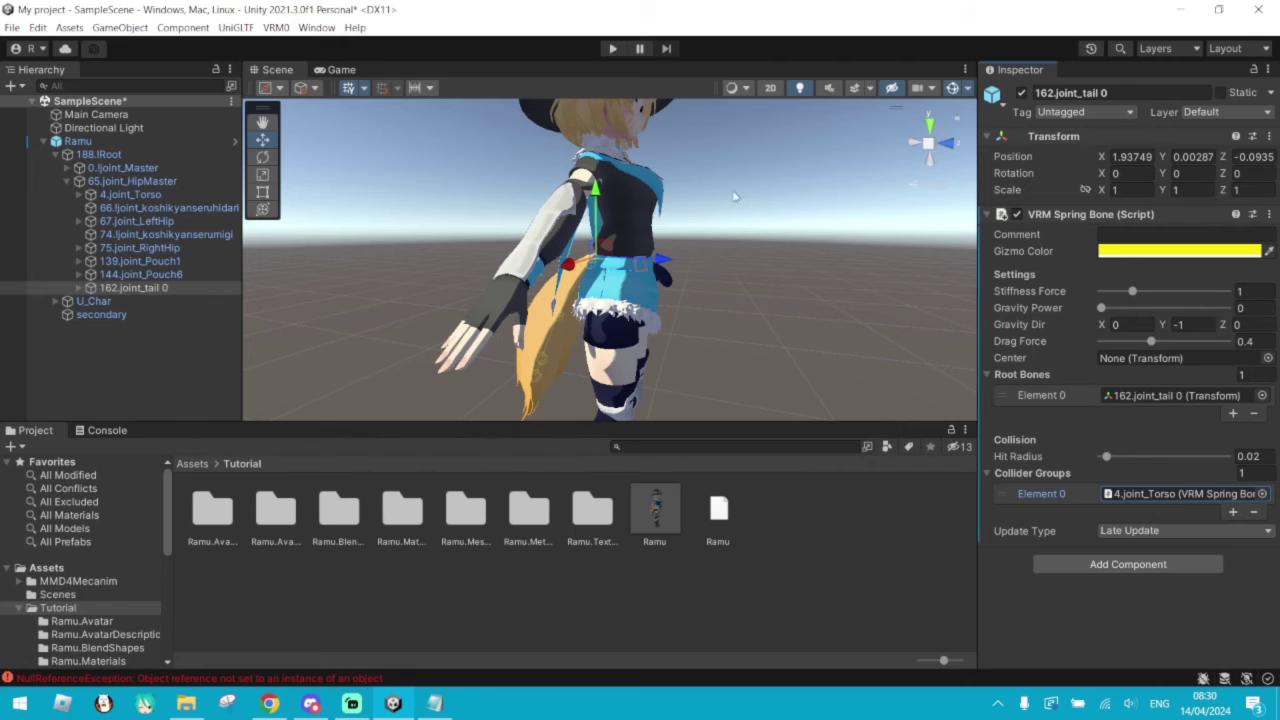
# - Play the scene, move Ramu in the Scene view to test the tail against the torso collider, stop playback and inspect 162.joint_tail 0
pyautogui.click(612, 48)
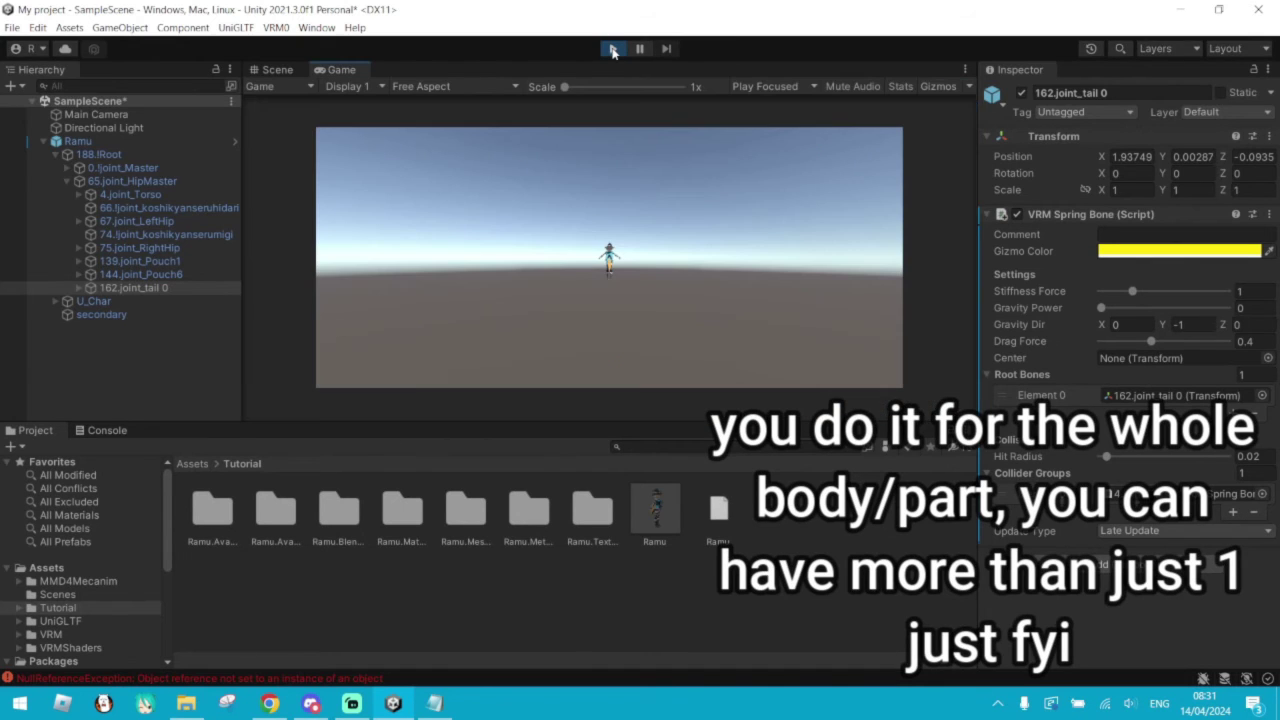
pyautogui.click(272, 70)
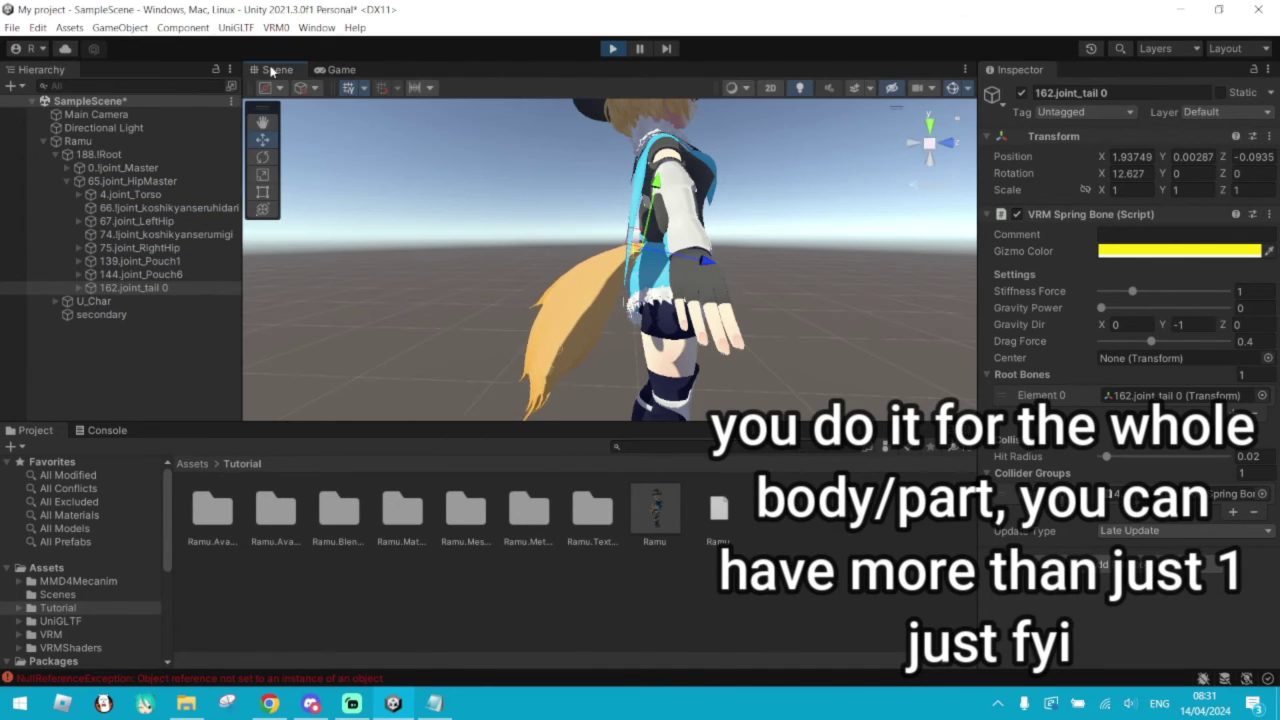
pyautogui.click(752, 320)
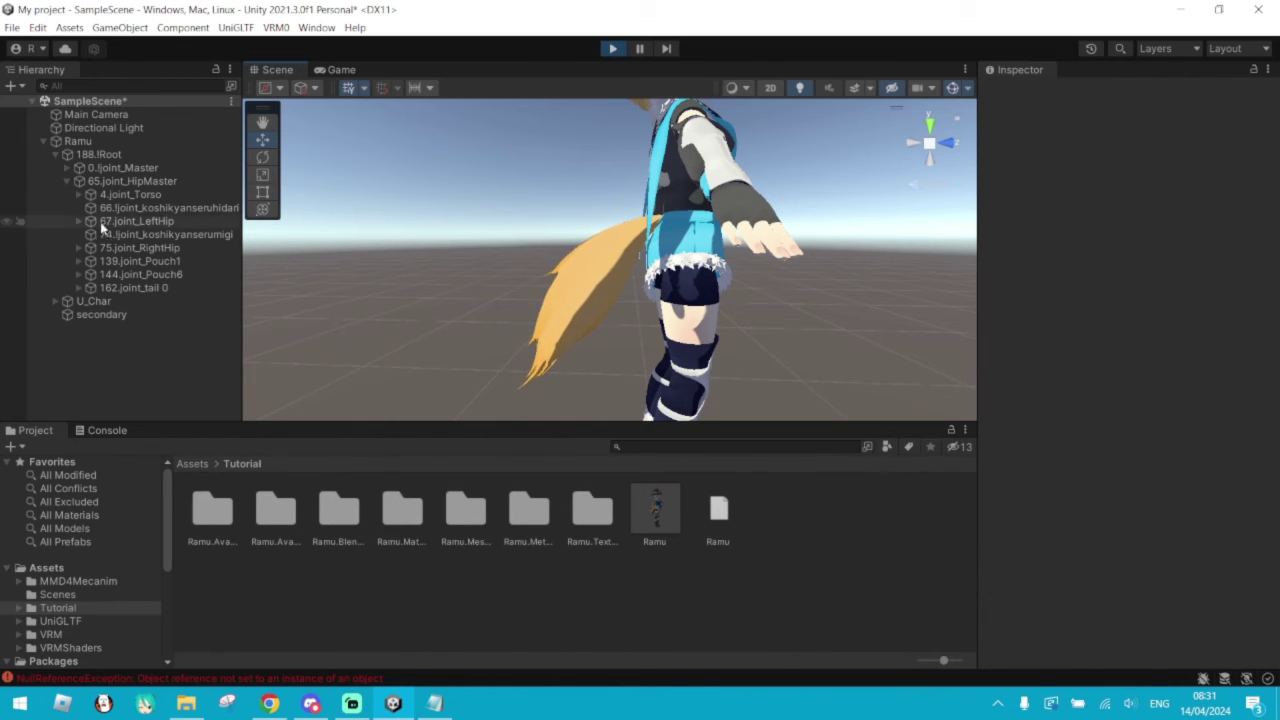
pyautogui.click(86, 142)
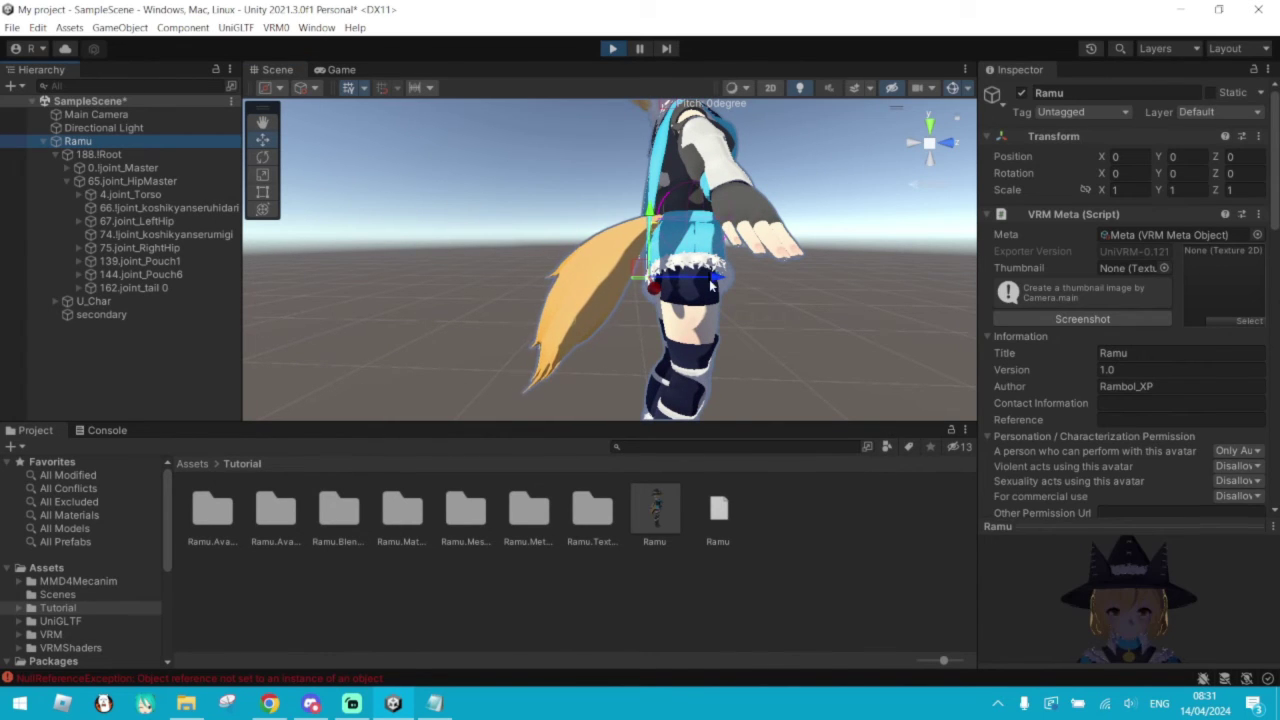
pyautogui.moveTo(730, 281); pyautogui.dragTo(714, 316)
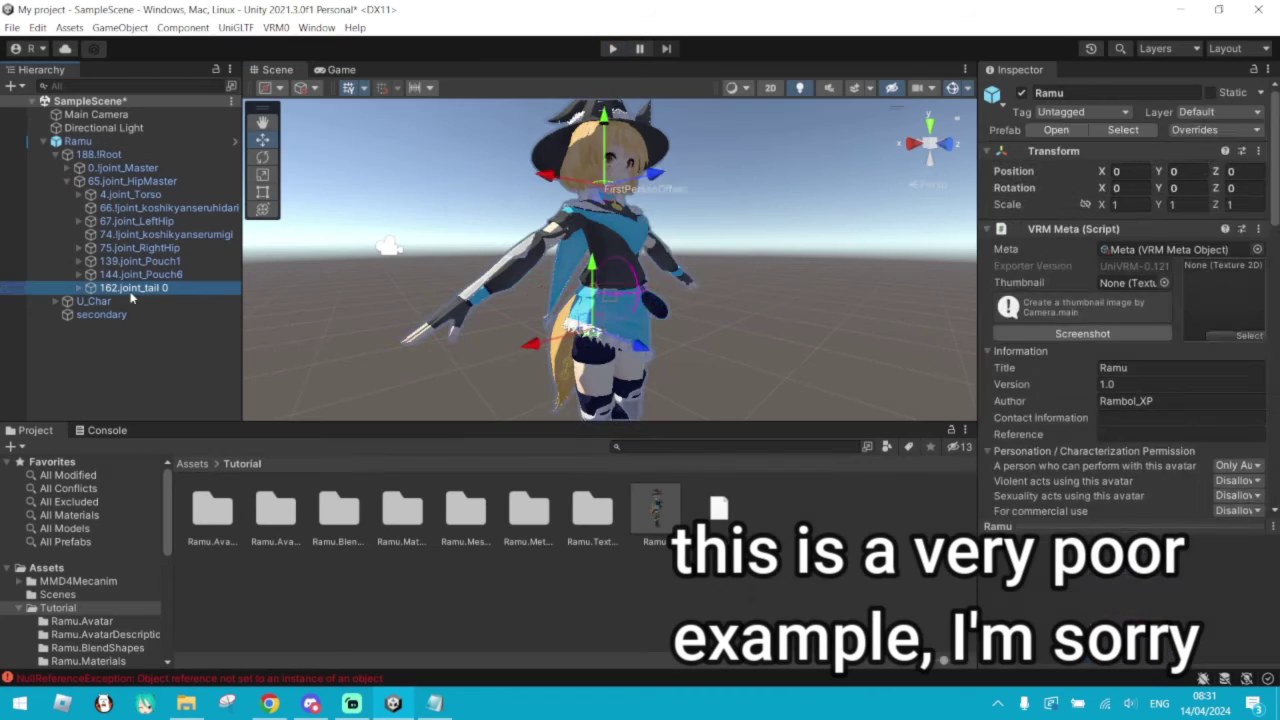
pyautogui.click(133, 287)
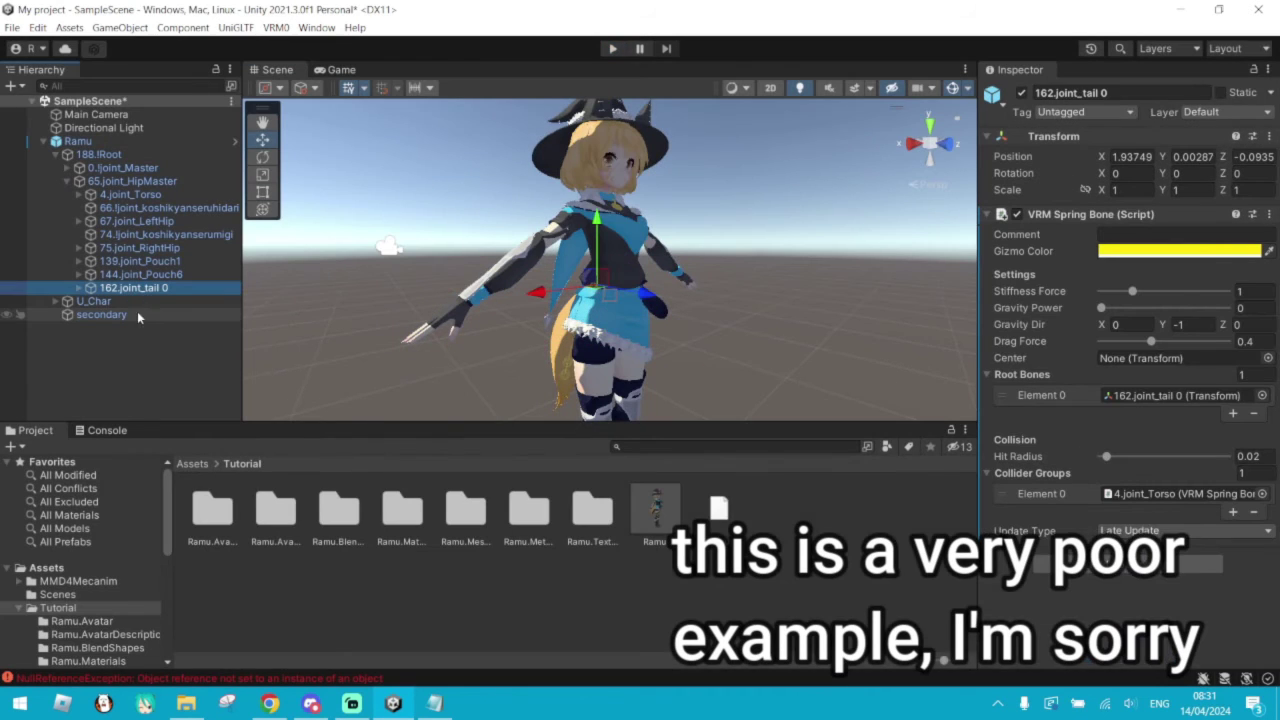
pyautogui.keyDown('alt'); pyautogui.moveTo(449, 342); pyautogui.dragTo(678, 353); pyautogui.keyUp('alt')
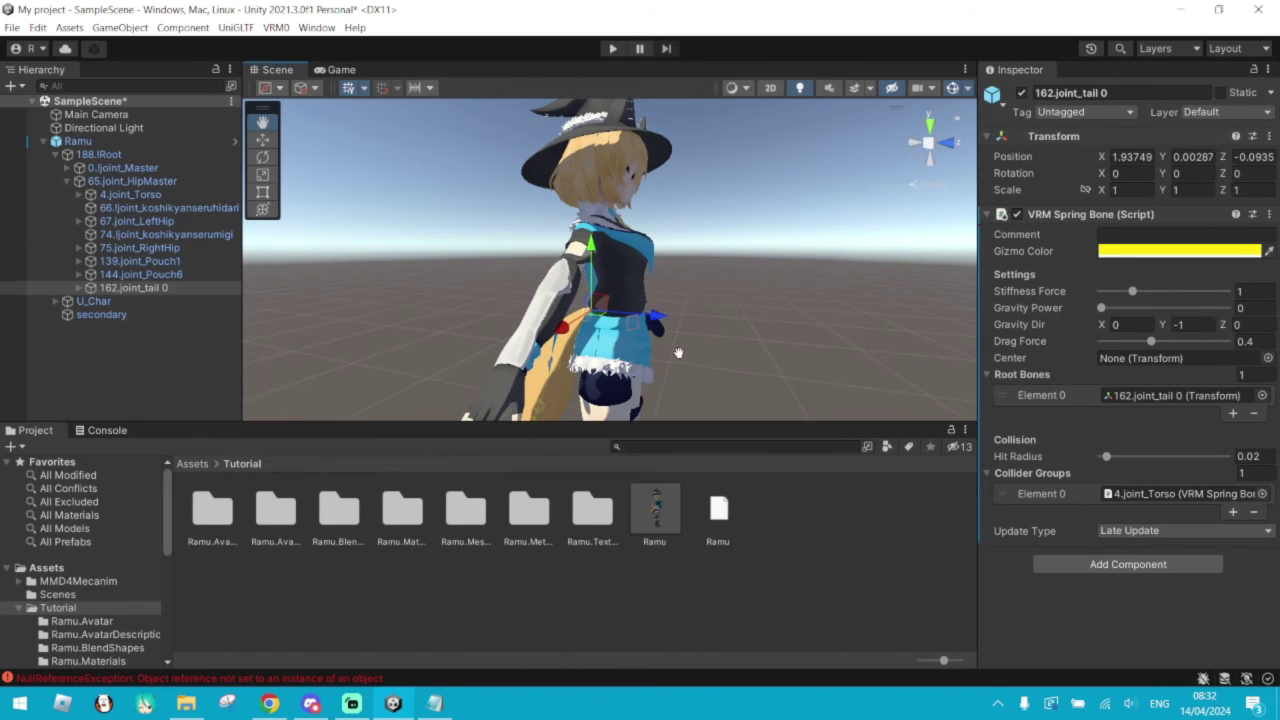
pyautogui.click(277, 28)
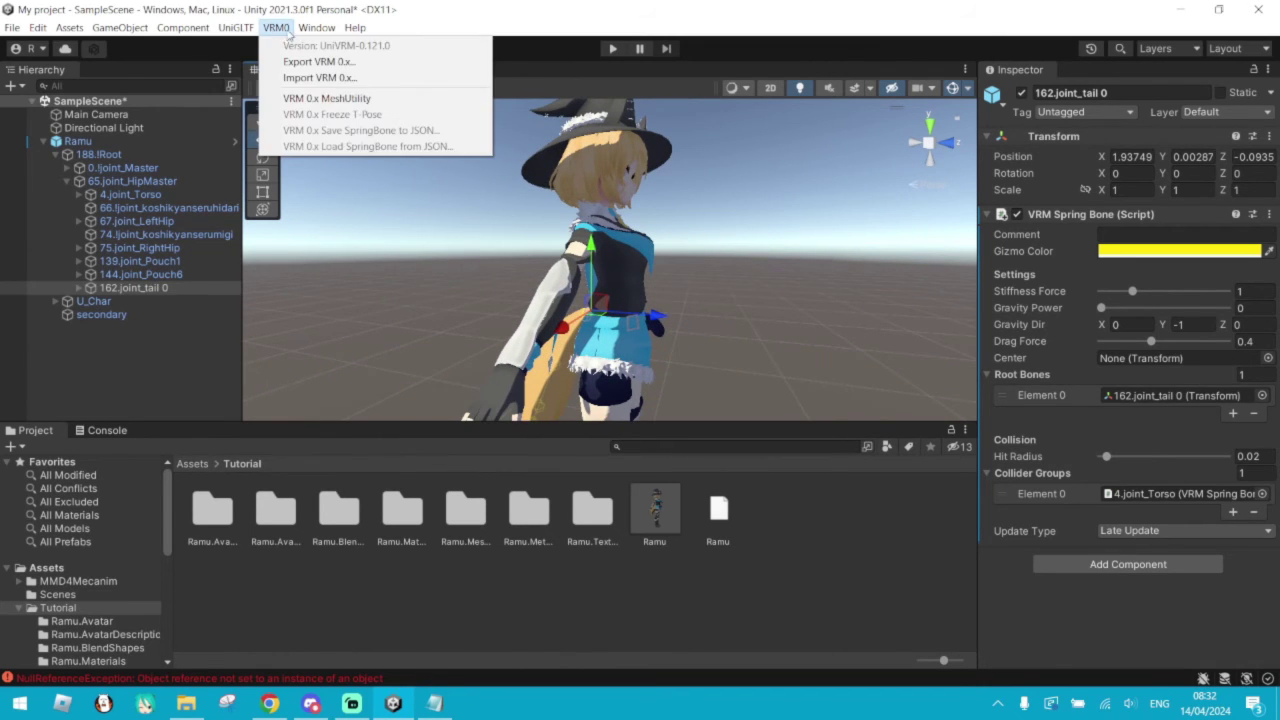
pyautogui.click(318, 61)
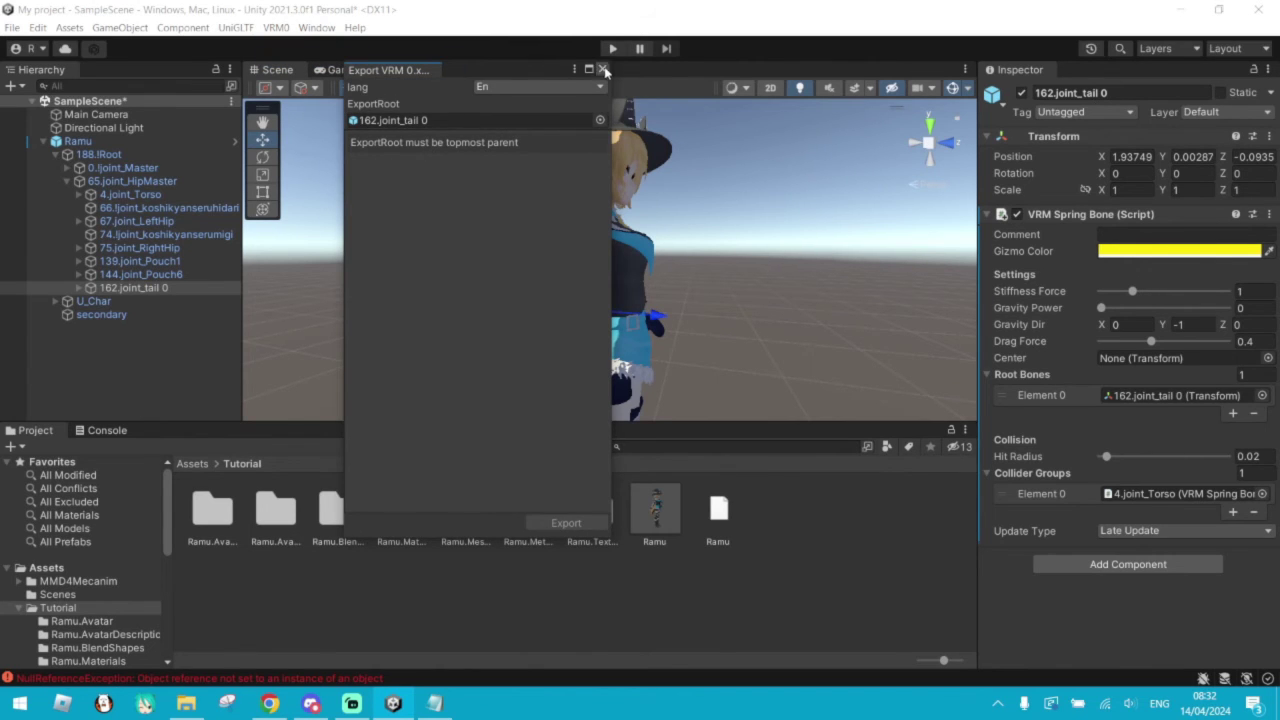
pyautogui.click(603, 69)
# - Start a VRM 0.x export with the top-level Ramu object as the export root and review its meta information
pyautogui.click(95, 143)
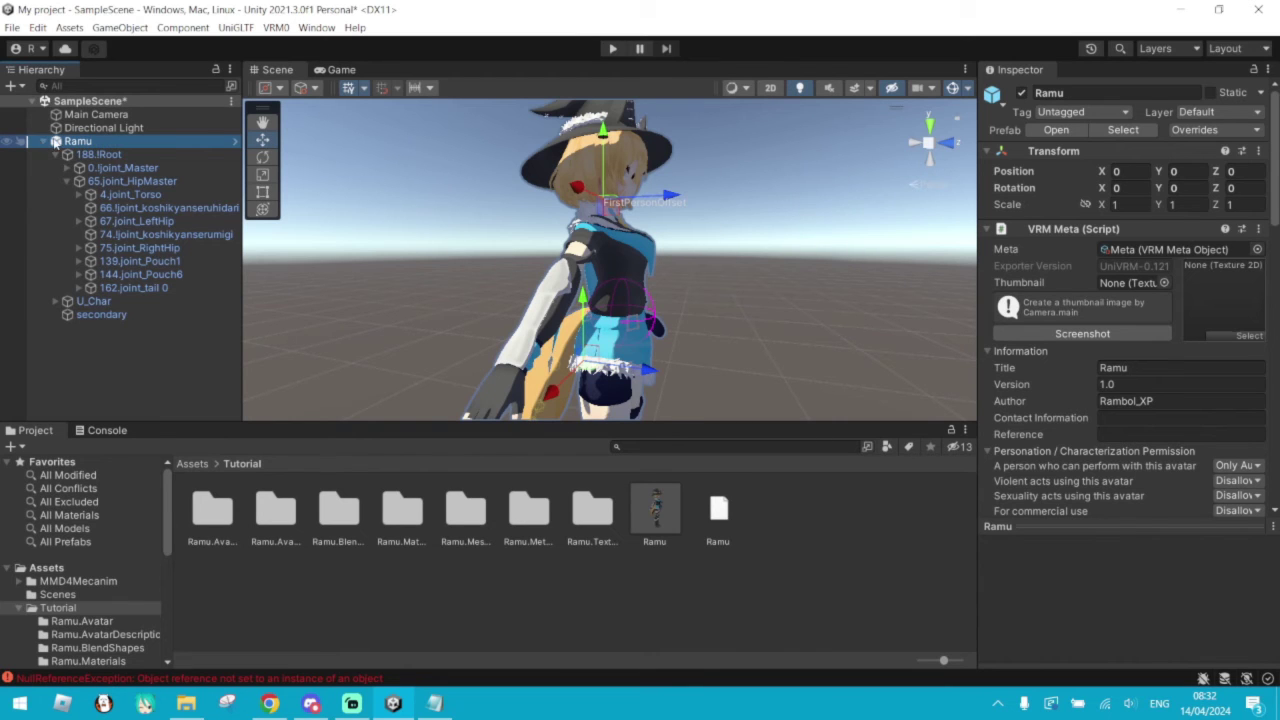
pyautogui.click(43, 141)
pyautogui.click(276, 27)
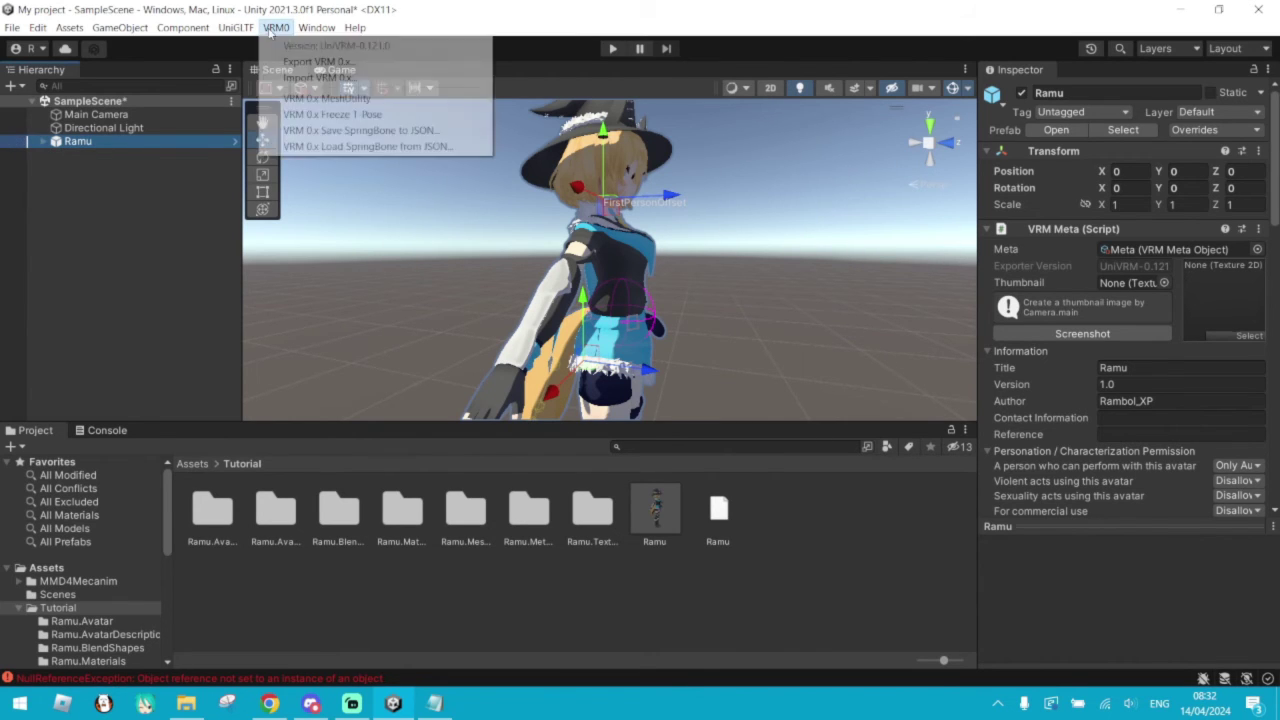
pyautogui.click(290, 65)
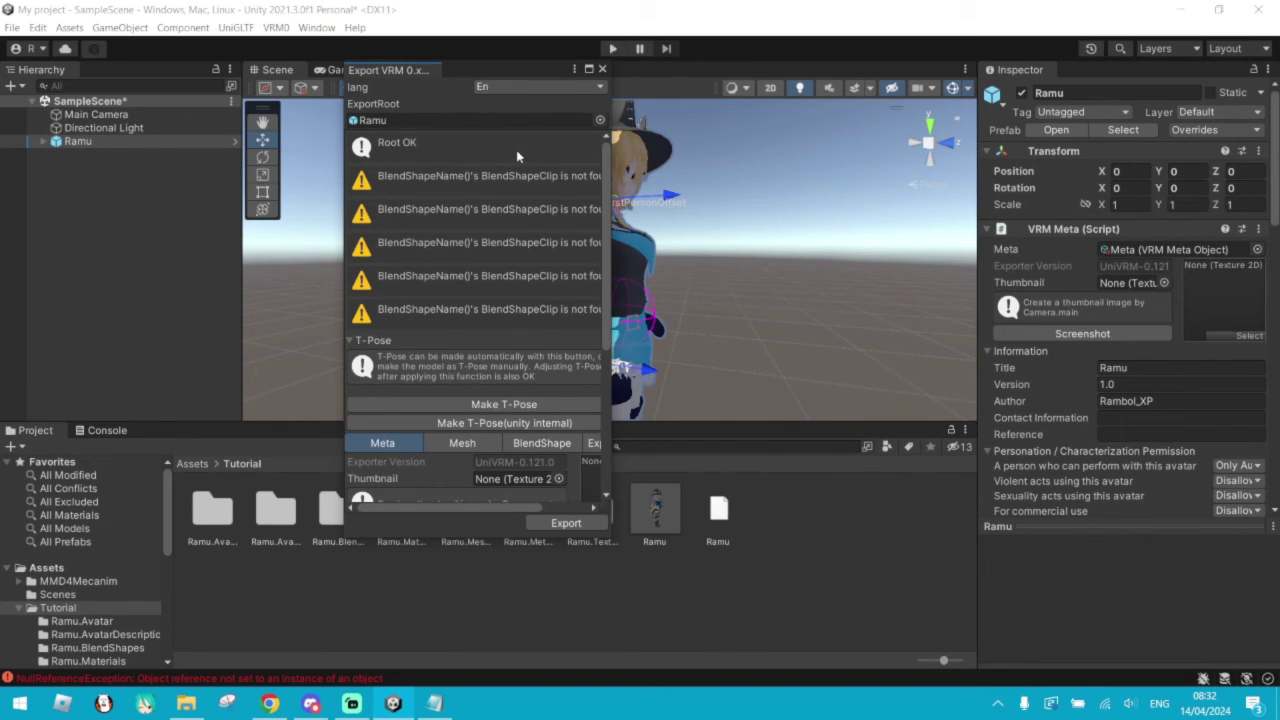
pyautogui.scroll(-6, 512, 205)
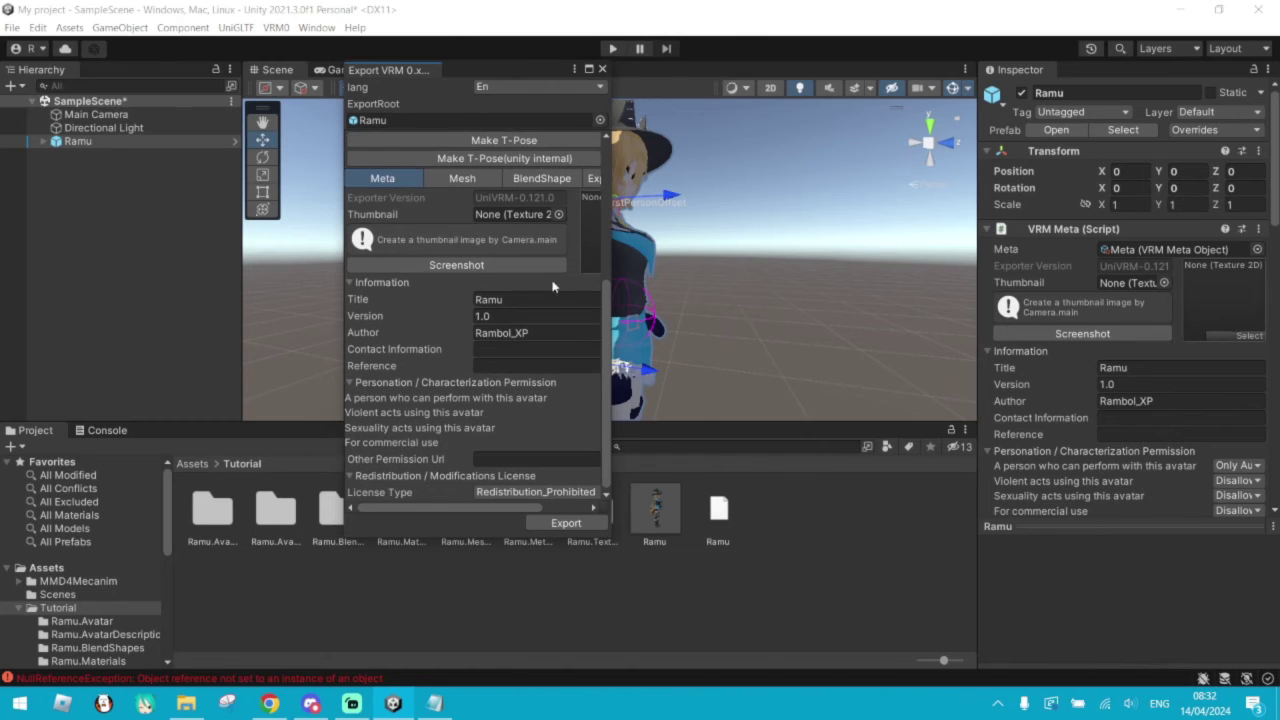
# - Export the model to the Desktop as a VRM file named Tutorial
pyautogui.click(566, 522)
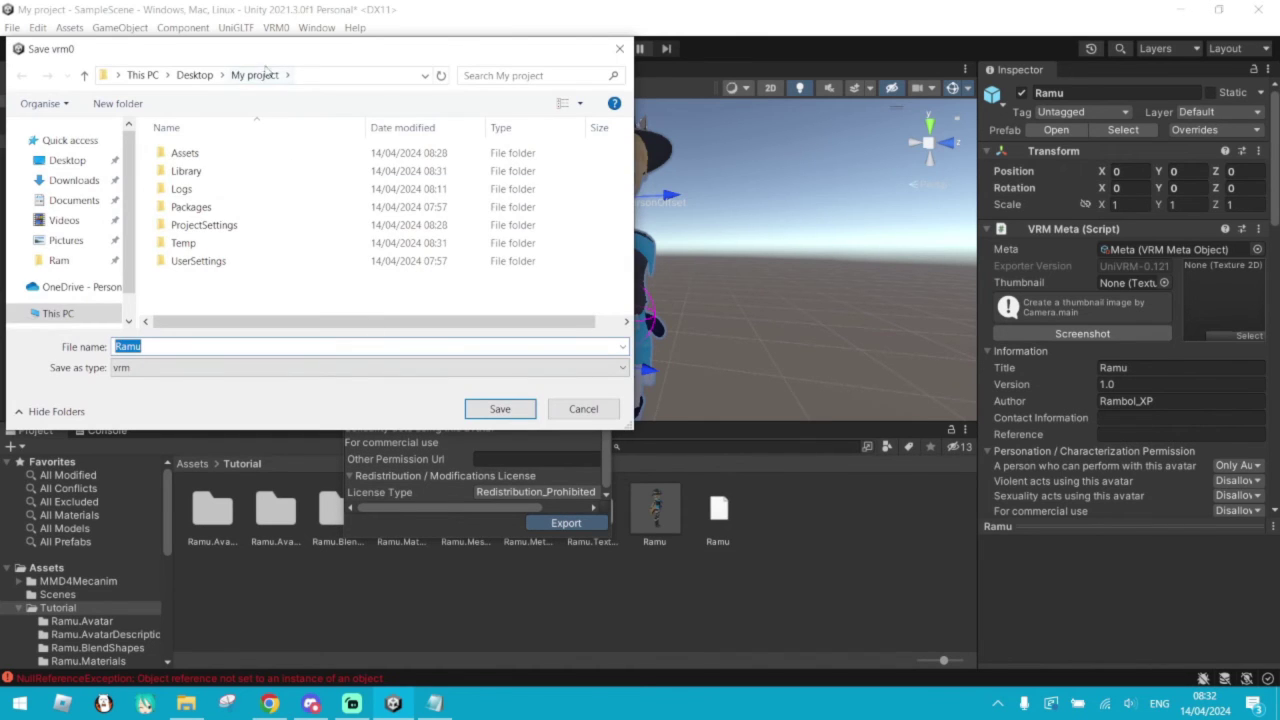
pyautogui.click(194, 75)
pyautogui.write('Tutorial')
pyautogui.press('Return')
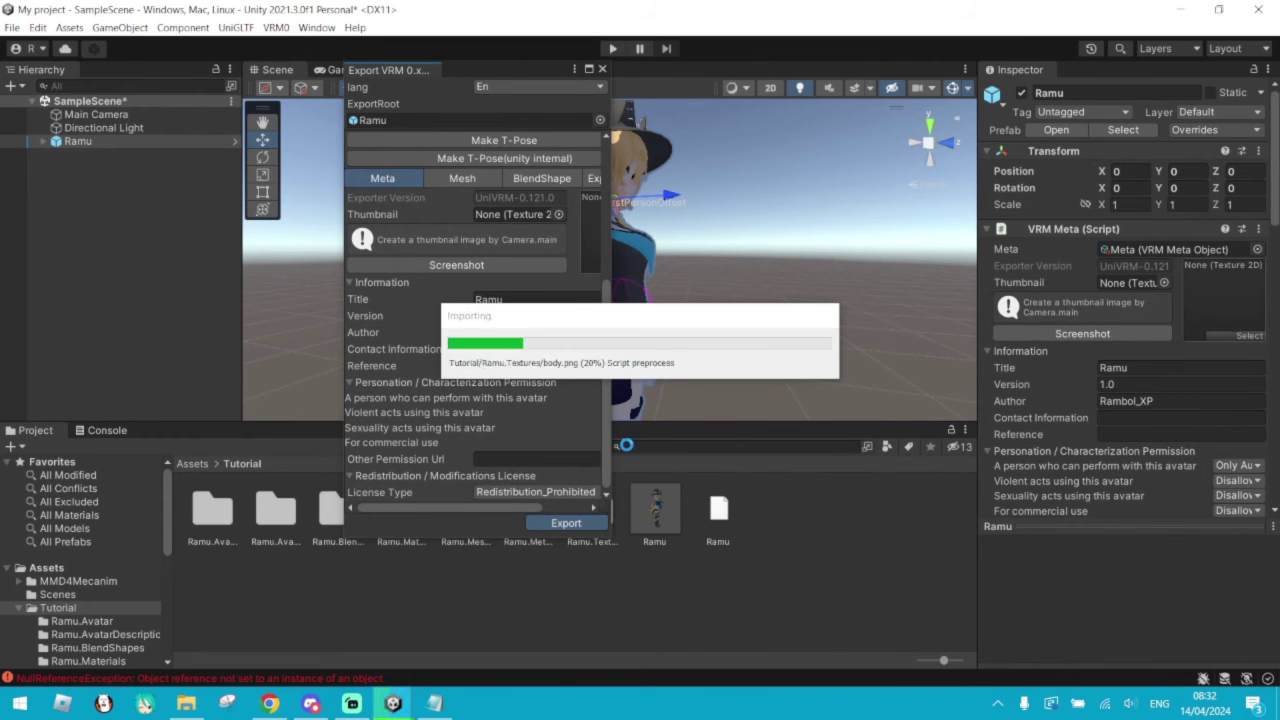
# - Switch to Warudo by launching it from the desktop, and choose Ramu as the character in its welcome setup
pyautogui.click(1181, 11)
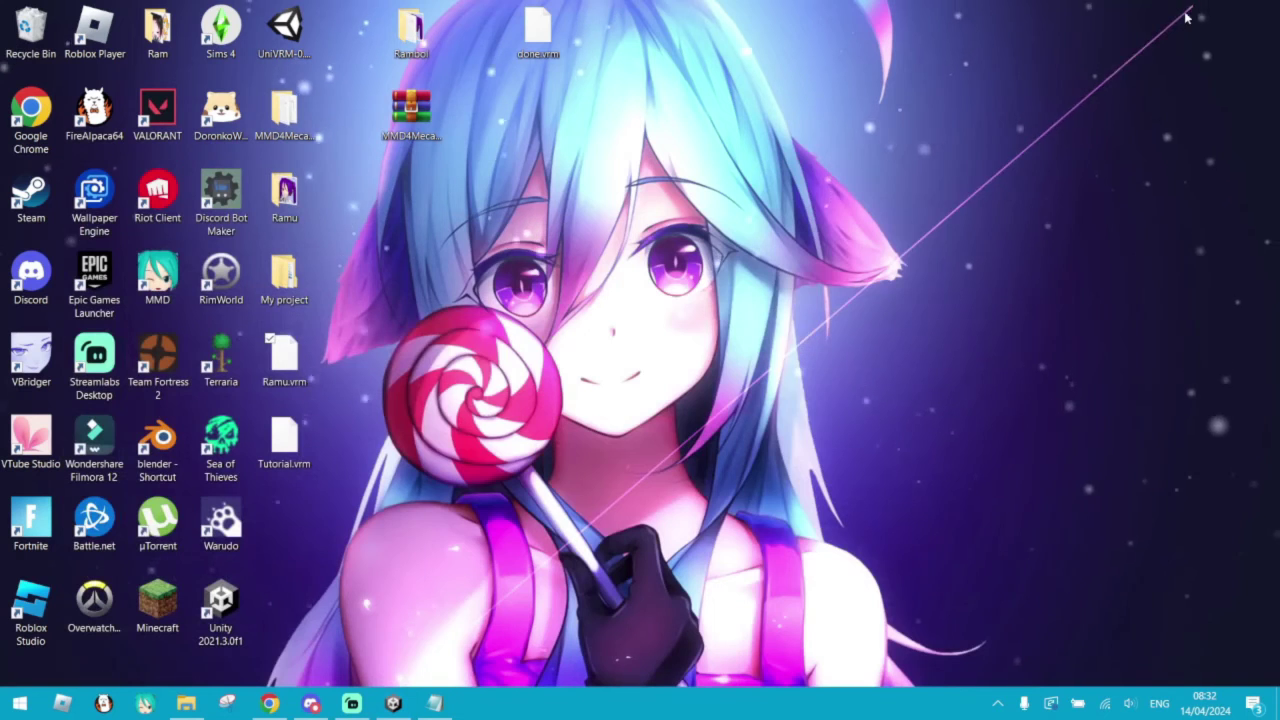
pyautogui.doubleClick(221, 522)
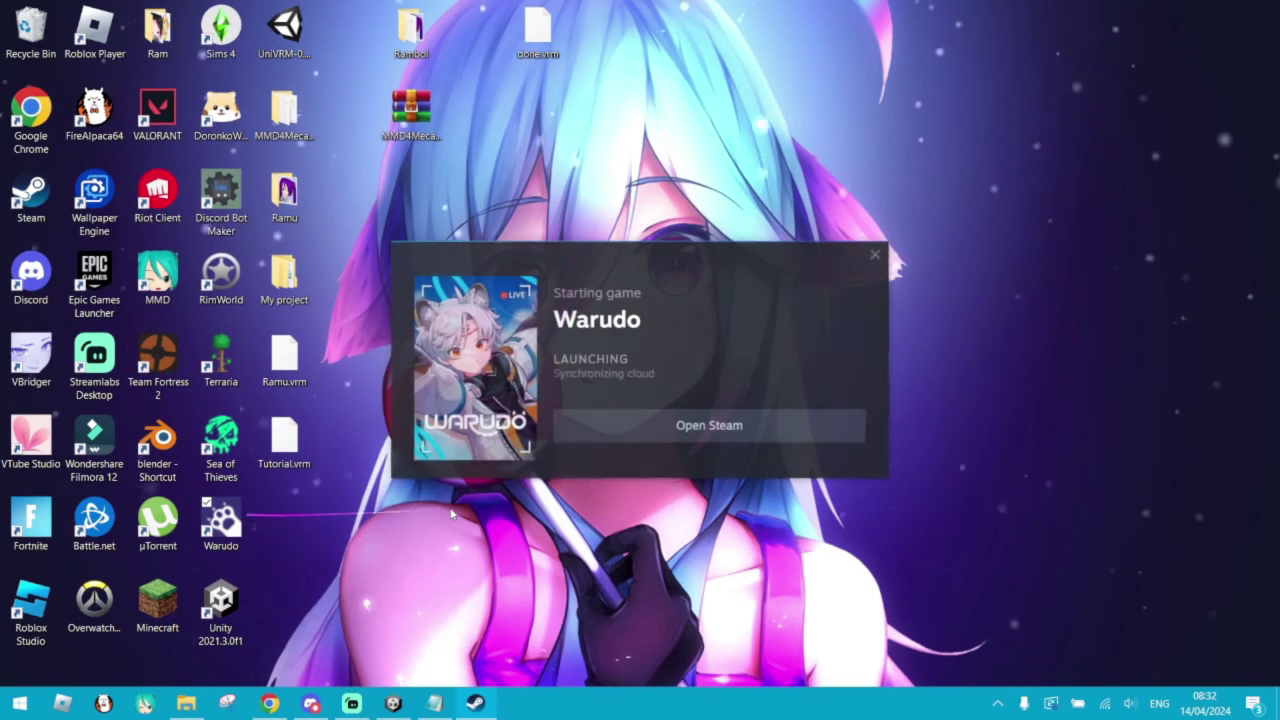
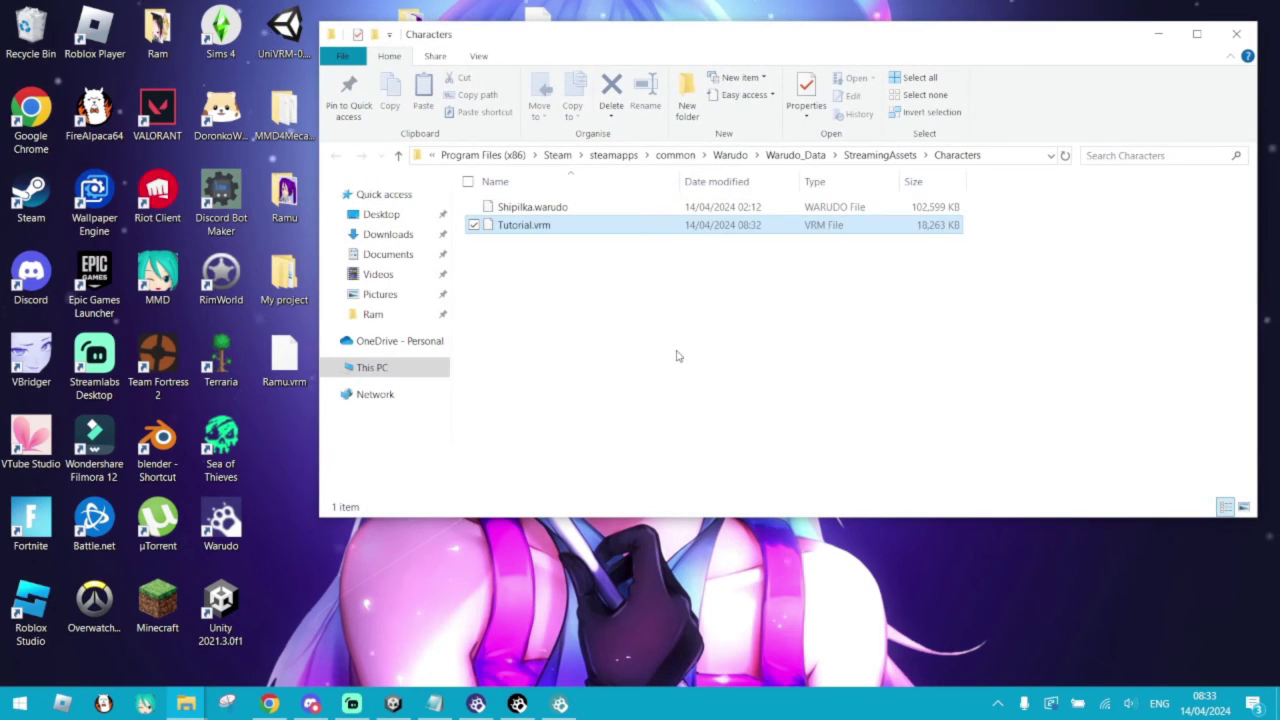
pyautogui.click(502, 705)
pyautogui.click(586, 248)
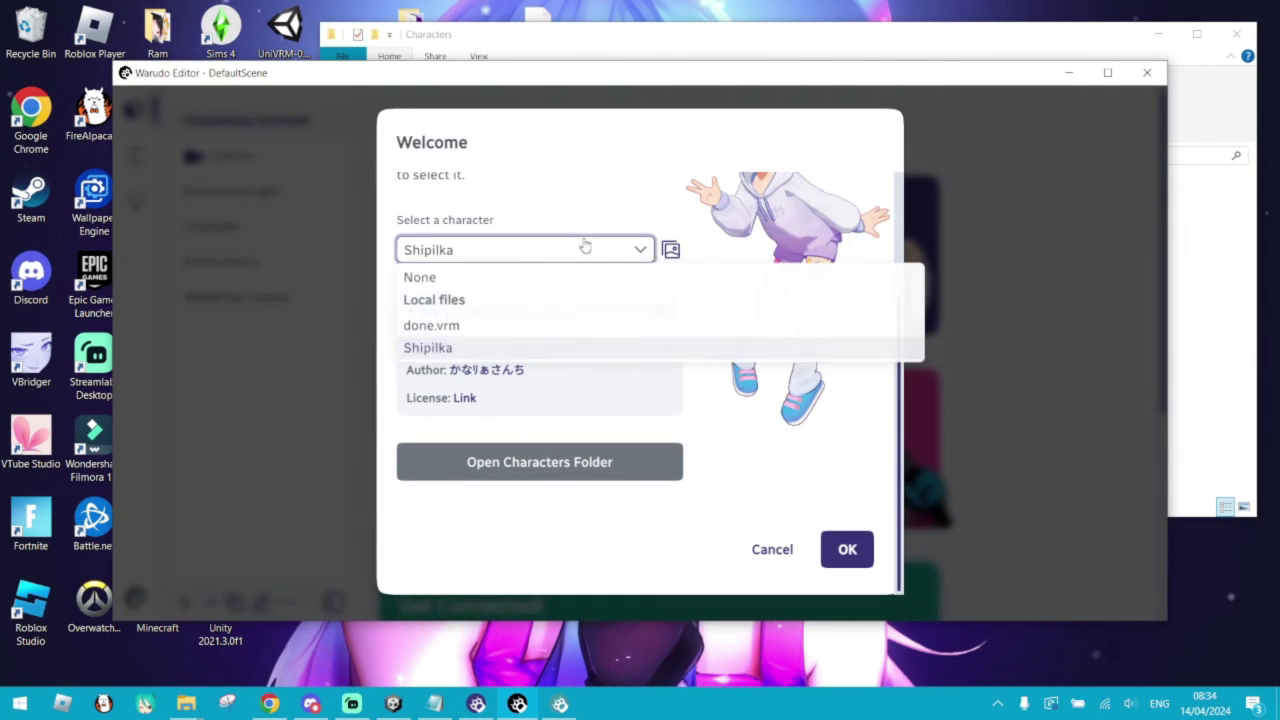
pyautogui.click(458, 350)
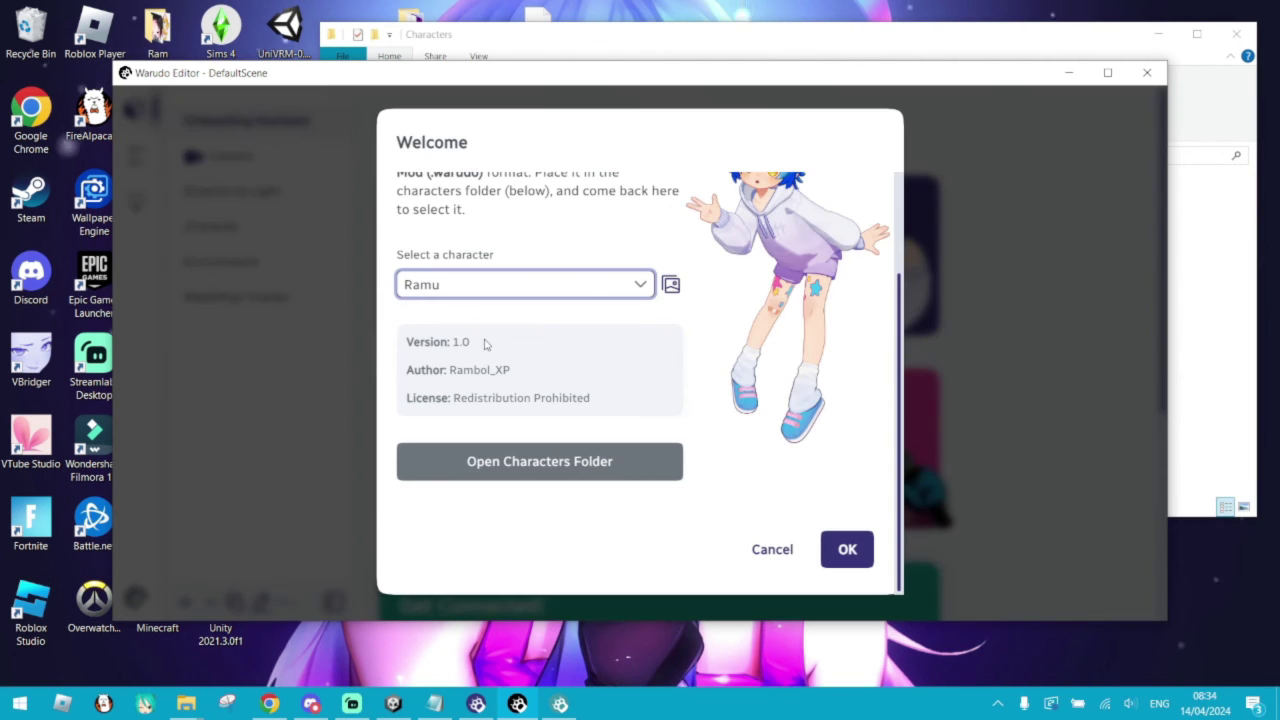
pyautogui.click(848, 552)
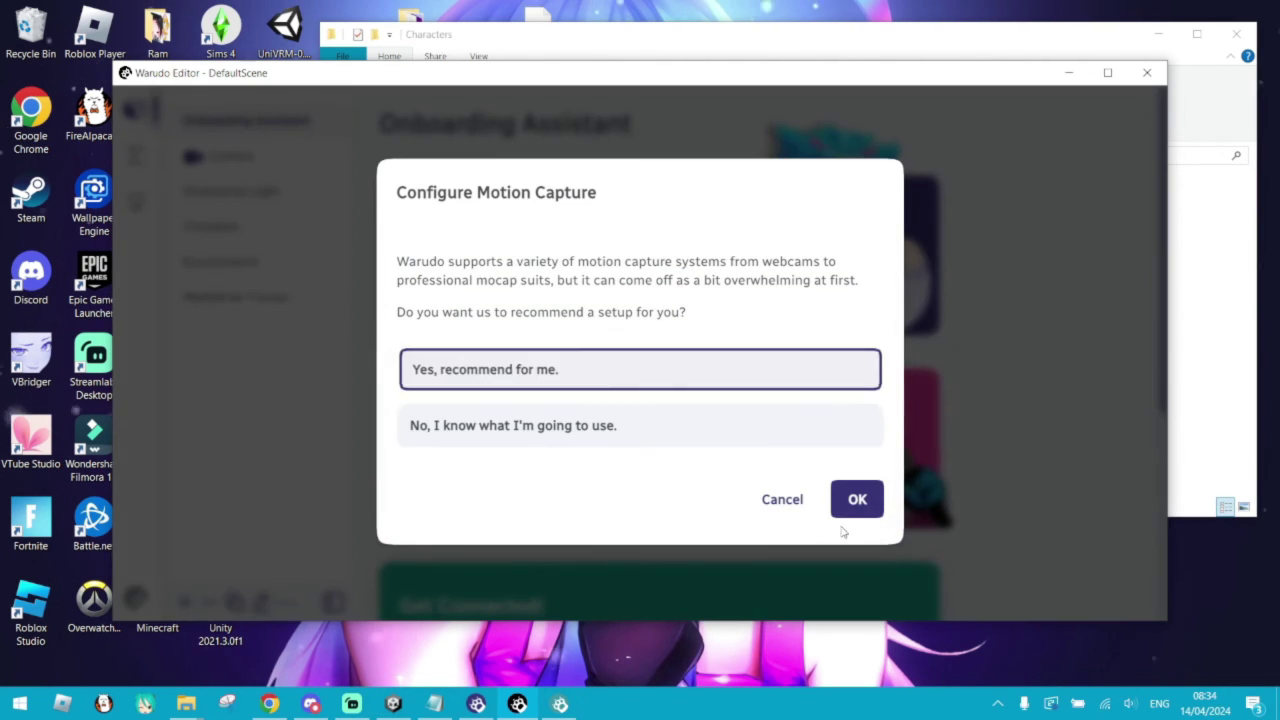
# - Accept the recommended motion capture setup with upper body tracking, the HP Wide Vision HD Camera webcam and no secondary pose tracking
pyautogui.click(858, 500)
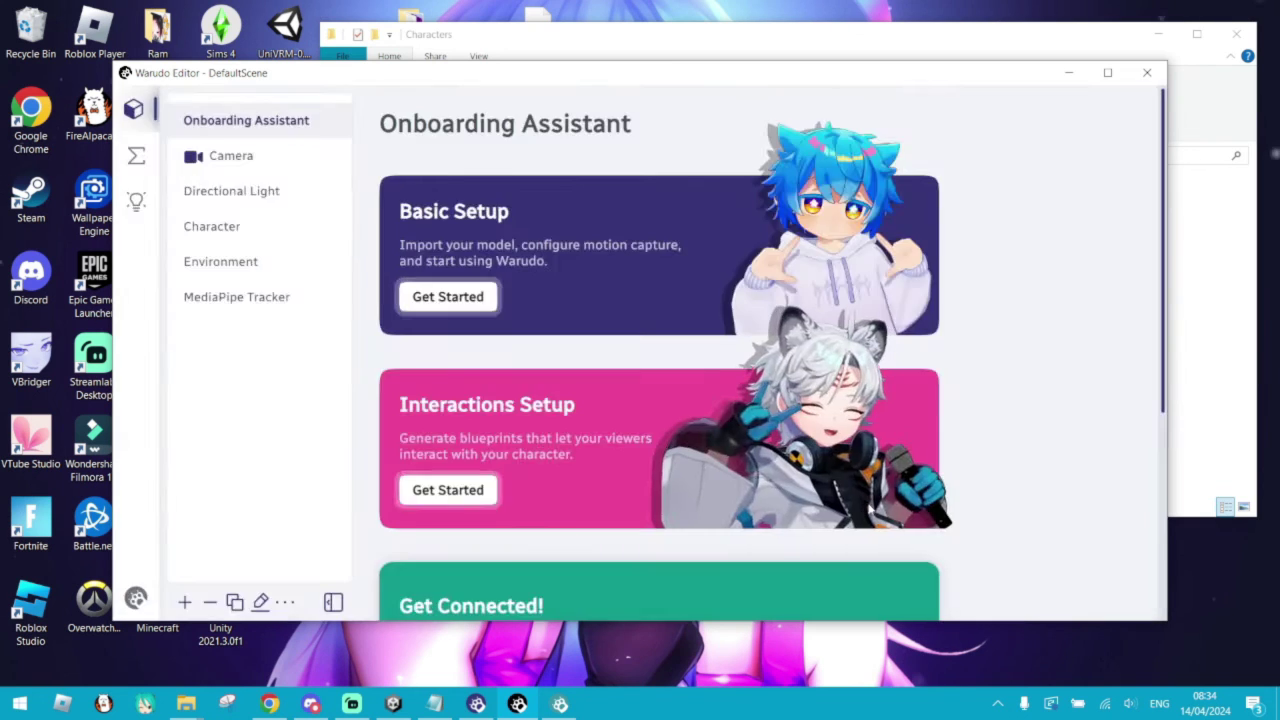
pyautogui.scroll(-3, 801, 438)
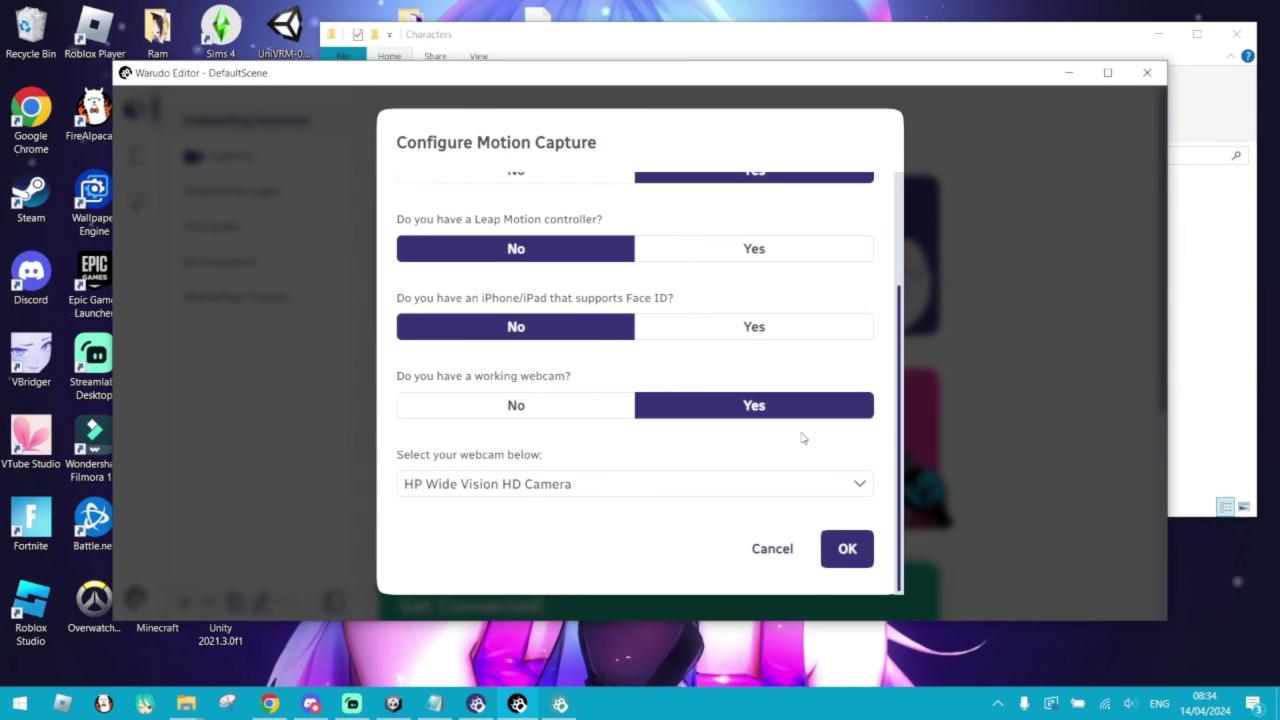
pyautogui.scroll(3, 801, 438)
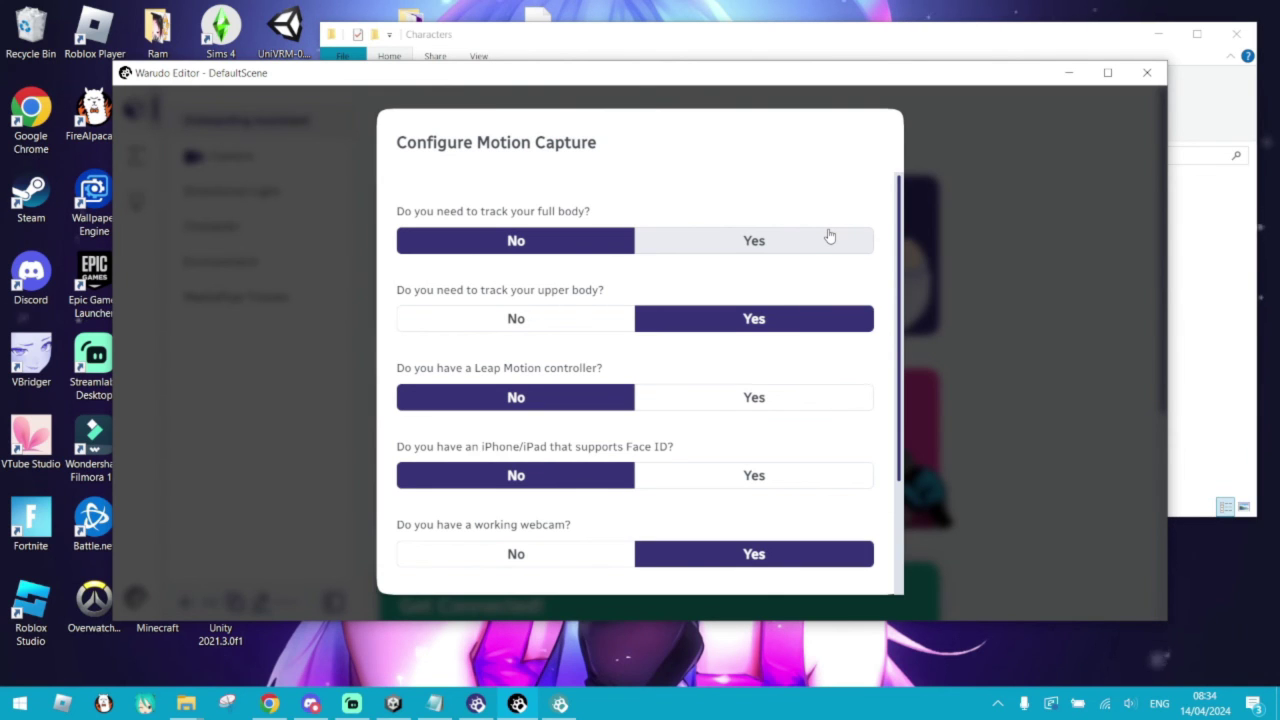
pyautogui.scroll(-3, 829, 236)
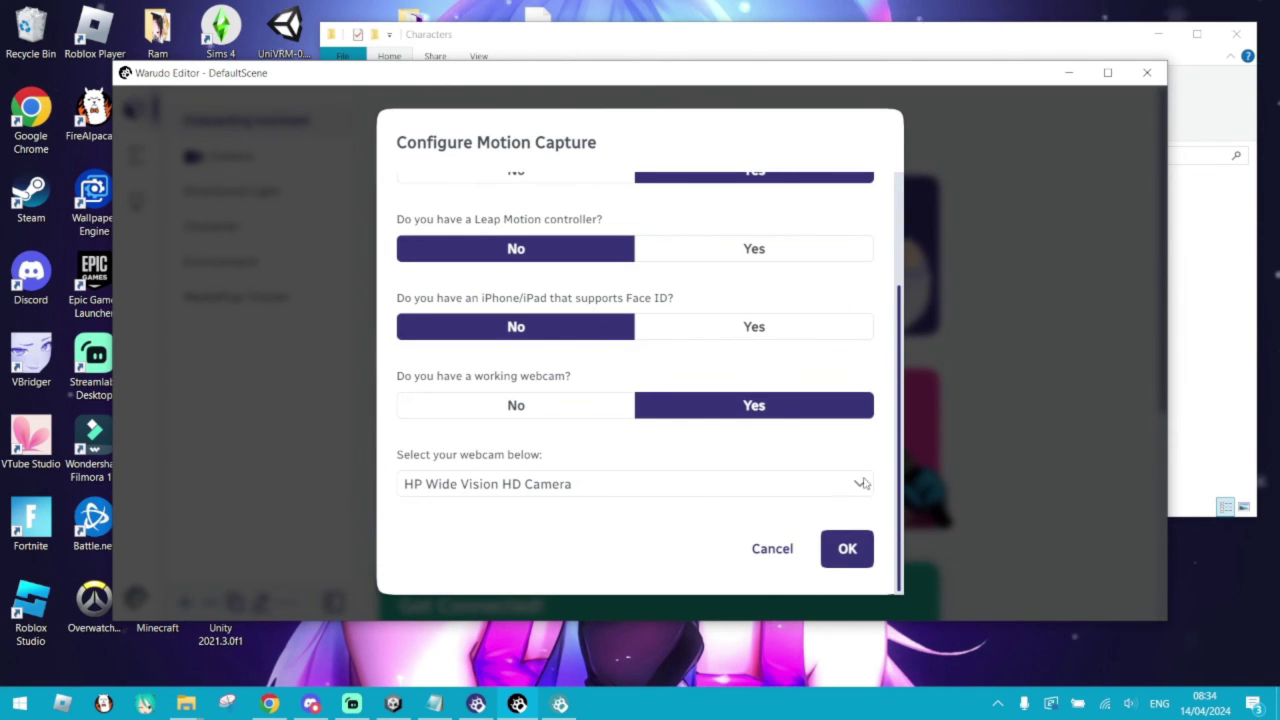
pyautogui.click(849, 548)
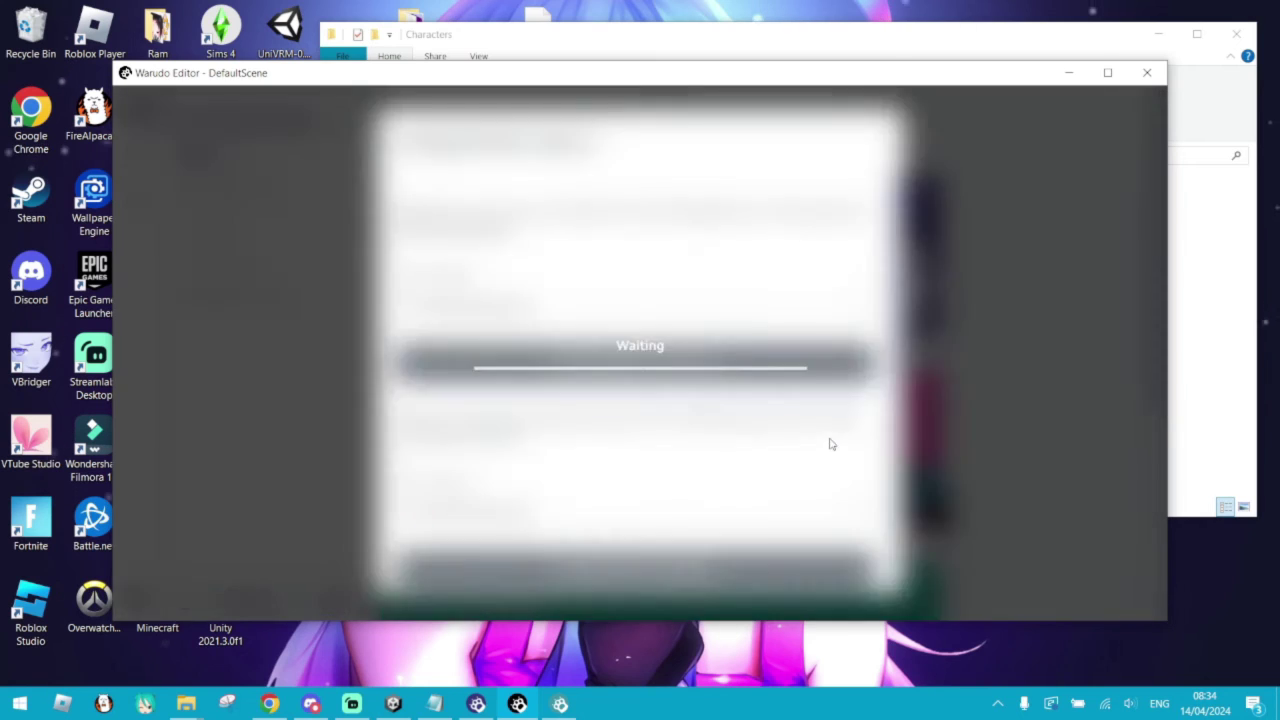
pyautogui.scroll(-5, 829, 440)
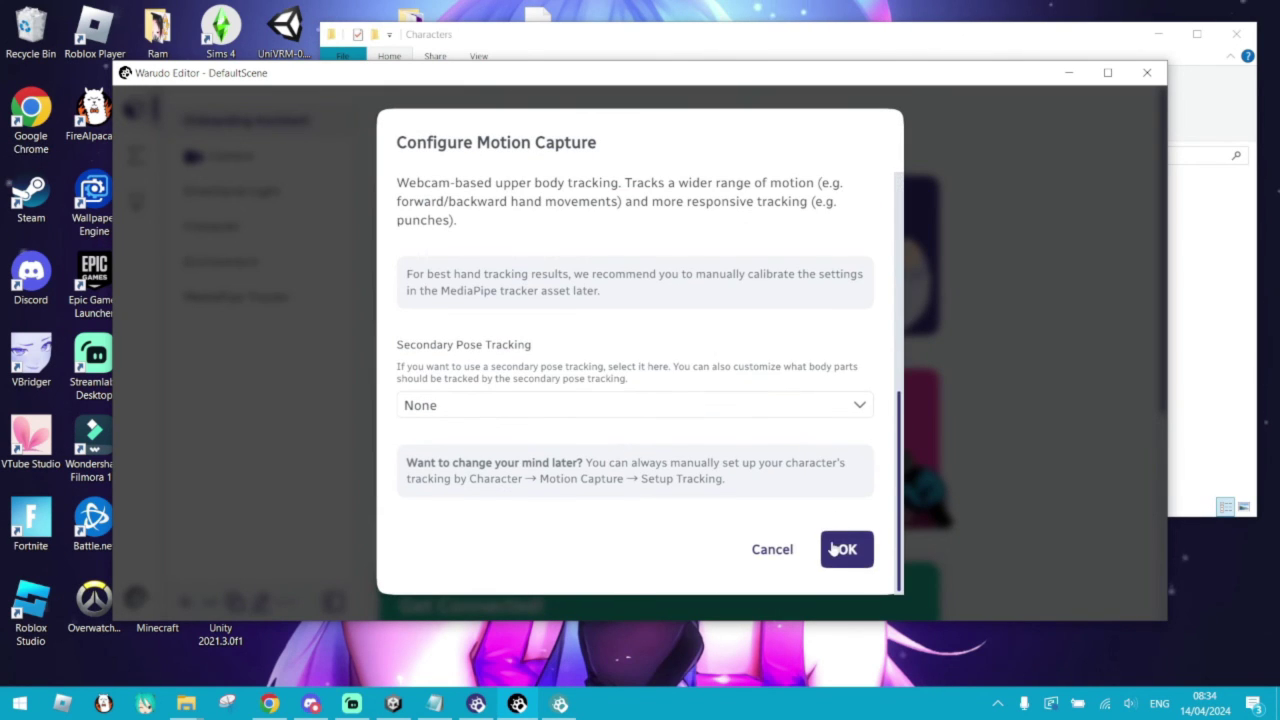
pyautogui.click(838, 550)
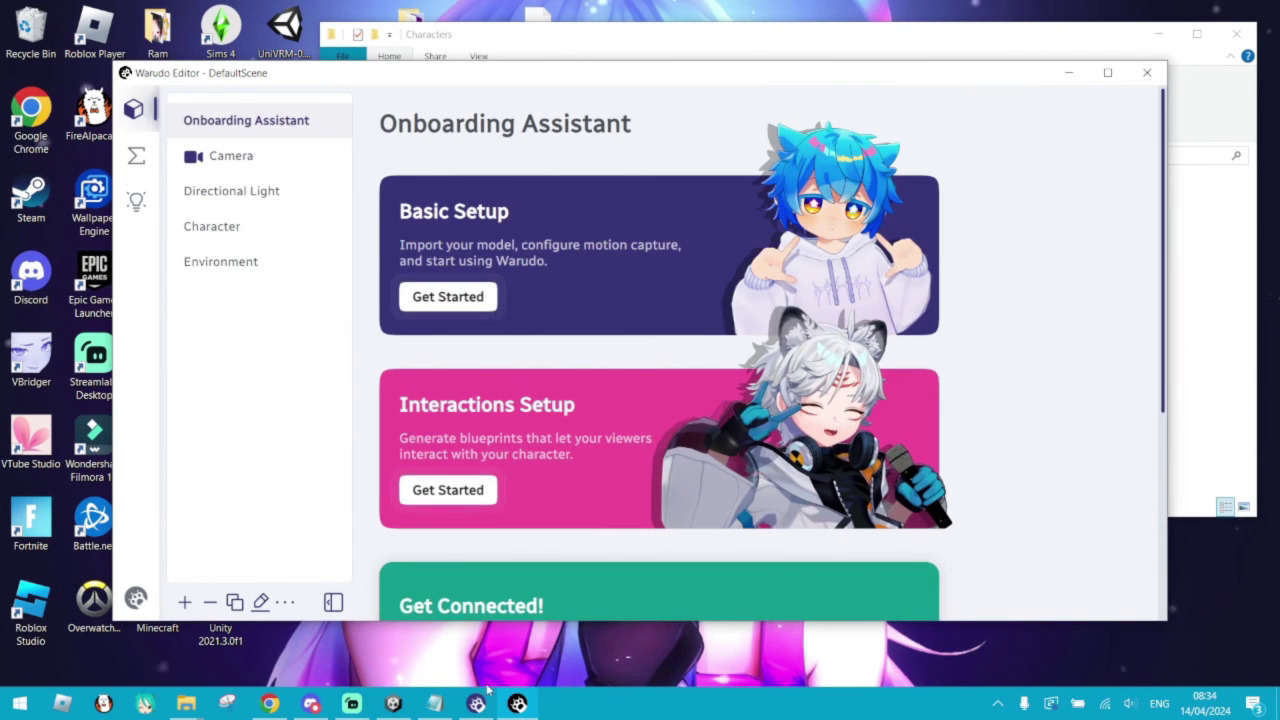